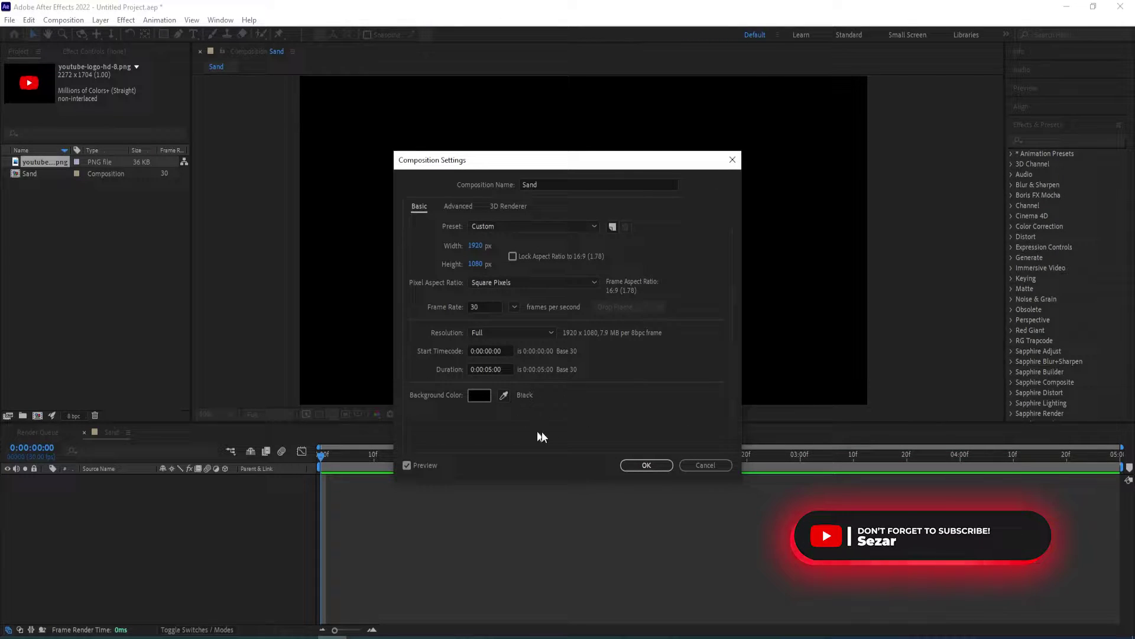
- Confirm the Sand comp settings: 1920x1080, 30 fps, 5 seconds, black background
left_click(647, 465)
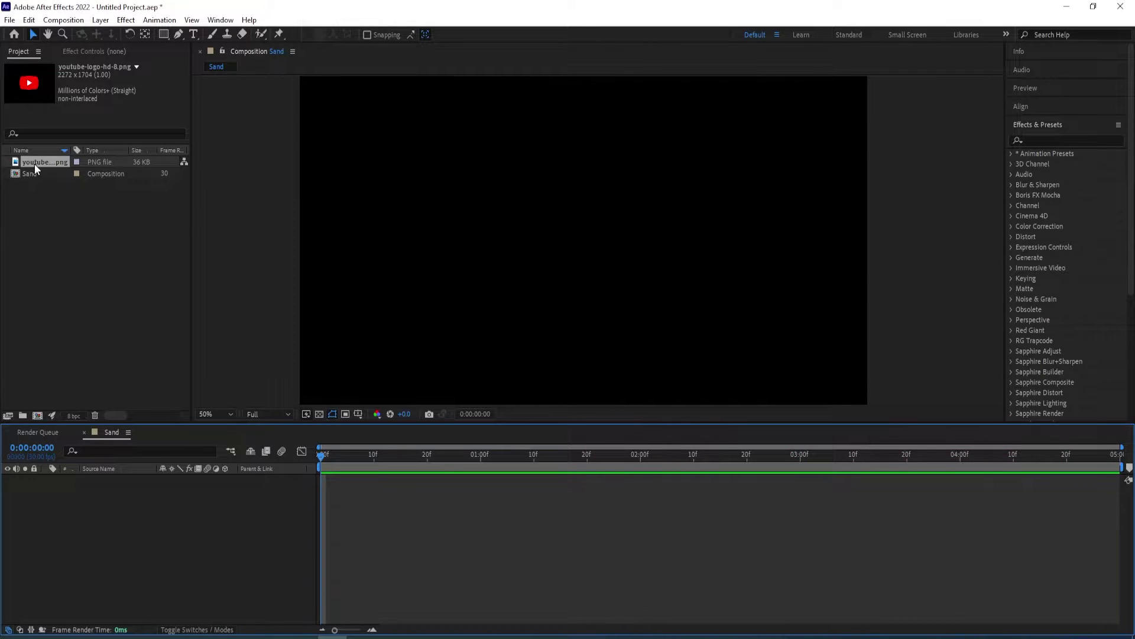
- Add the YouTube logo PNG to the Sand comp and scale it to 50%
left_click_drag(34, 165, 122, 492)
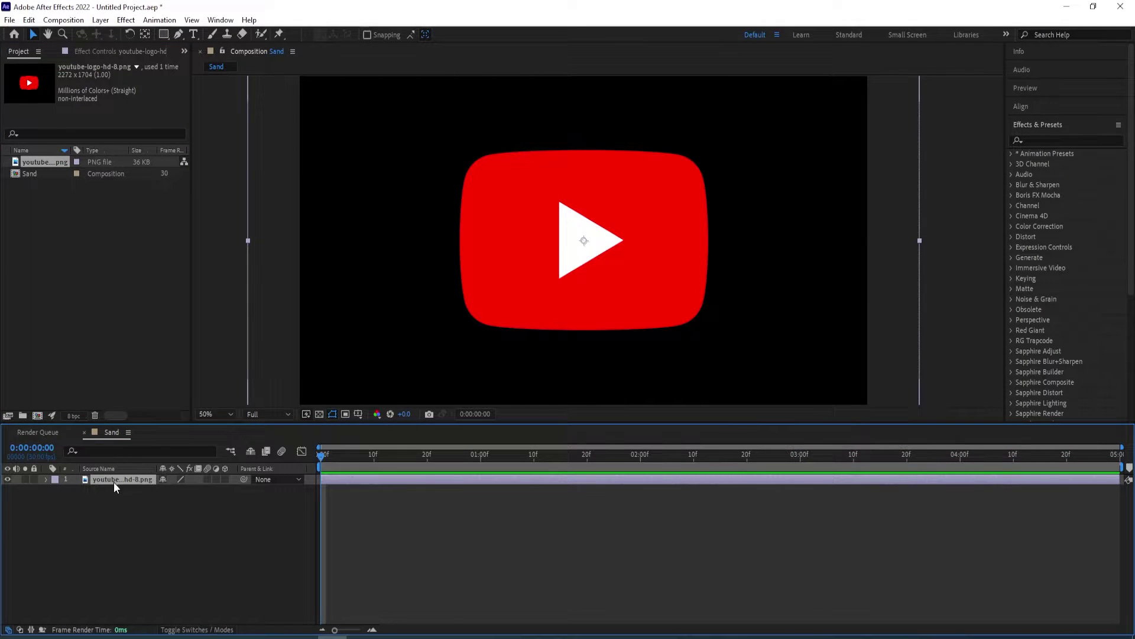
key("s")
left_click(197, 489)
type("50")
key("Return")
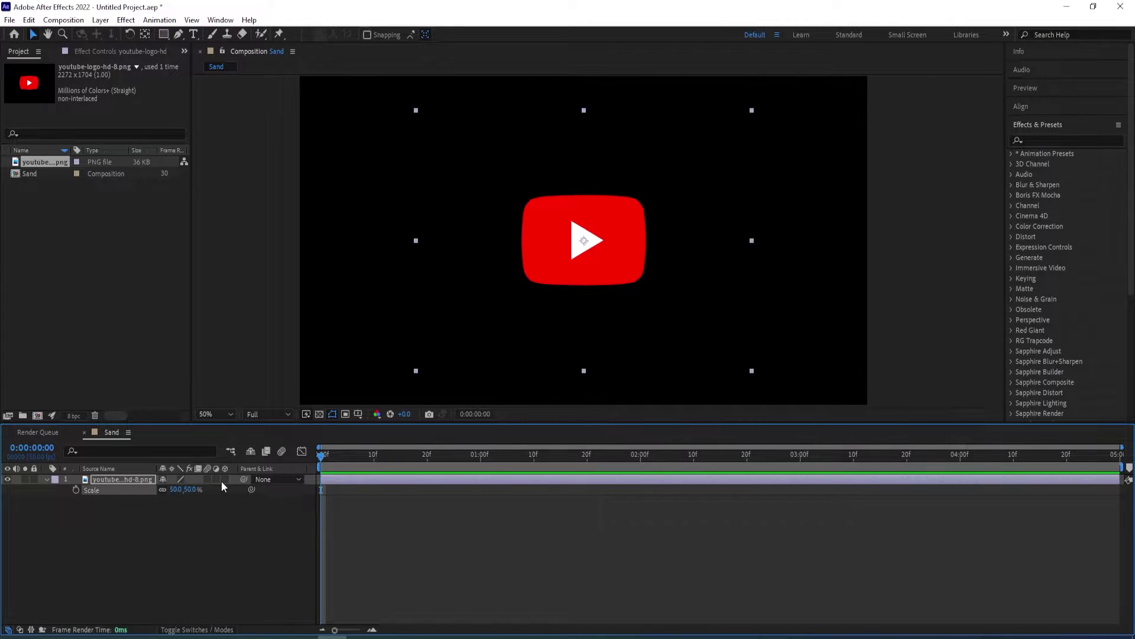
key("comma")
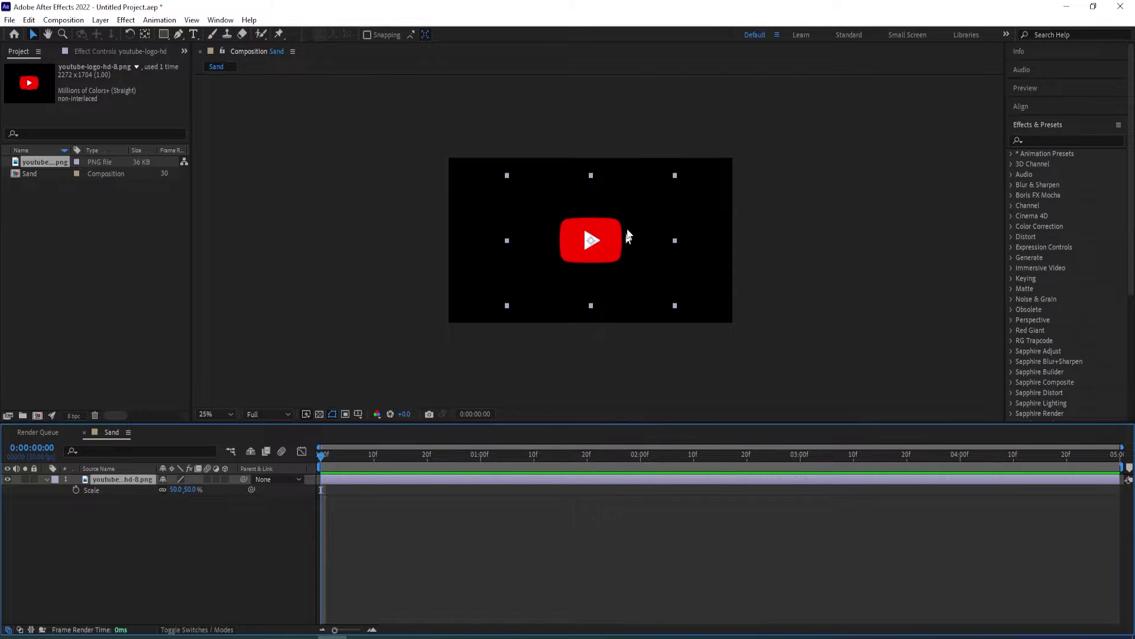
scroll(589, 233, "up", 4)
scroll(548, 239, "up", 1)
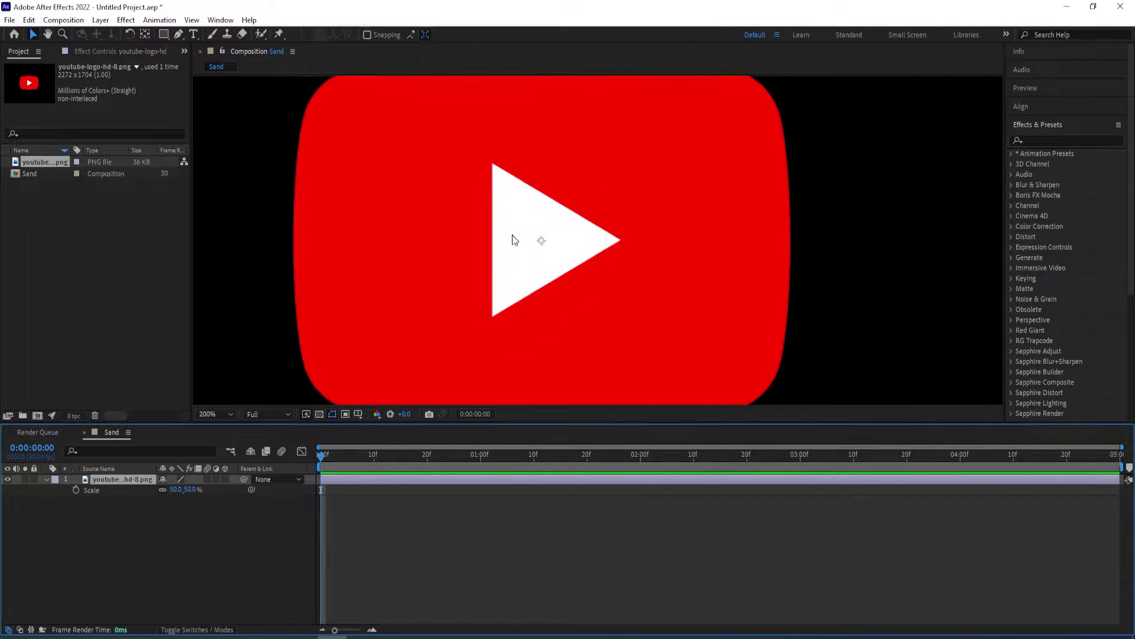
scroll(557, 271, "up", 1)
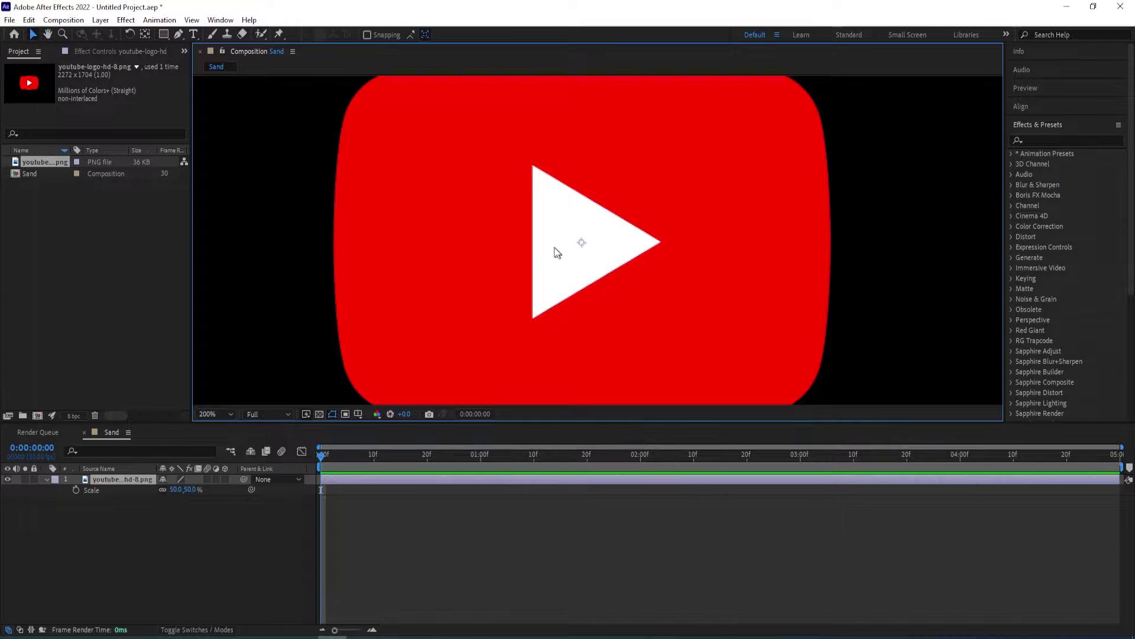
- Draw a closed three-point Pen mask around the logo's white play triangle
left_click(178, 34)
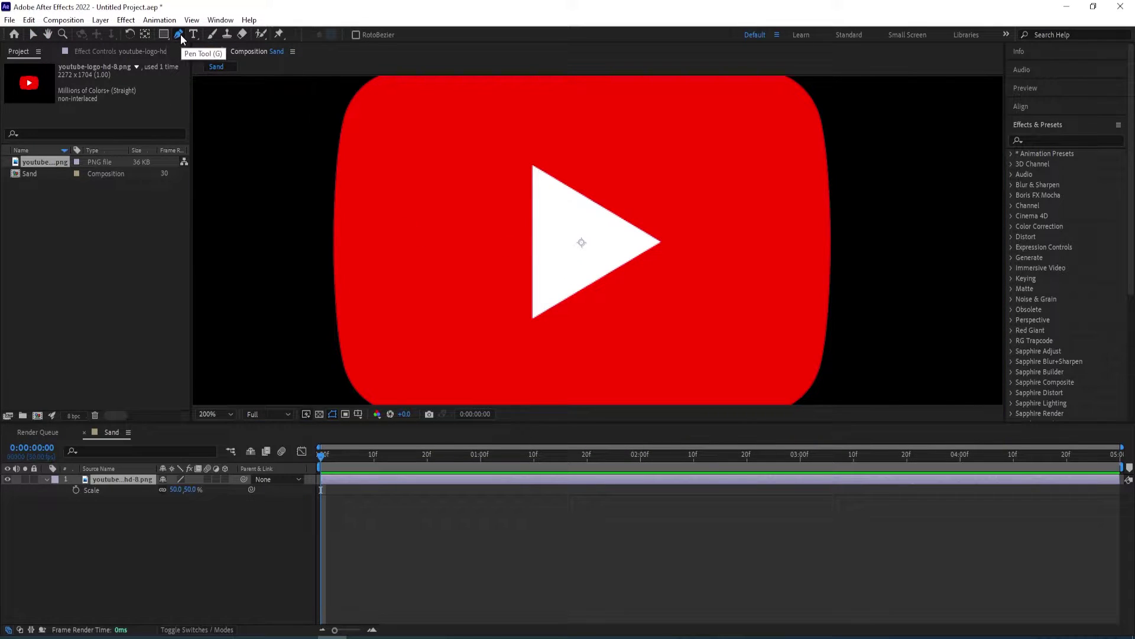
key("period")
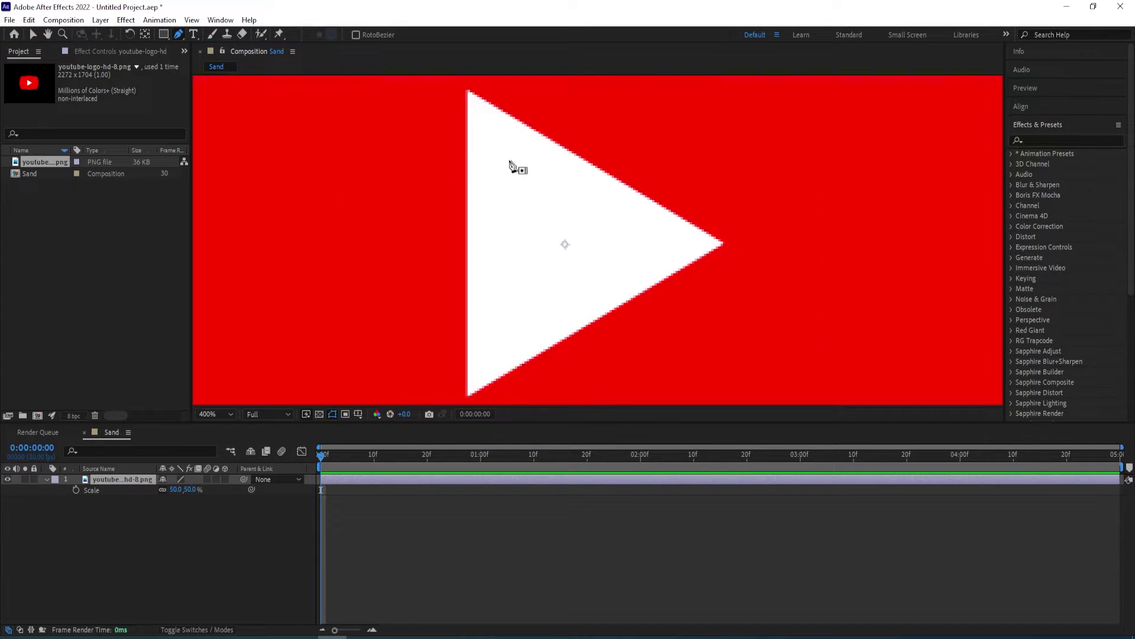
left_click(468, 91)
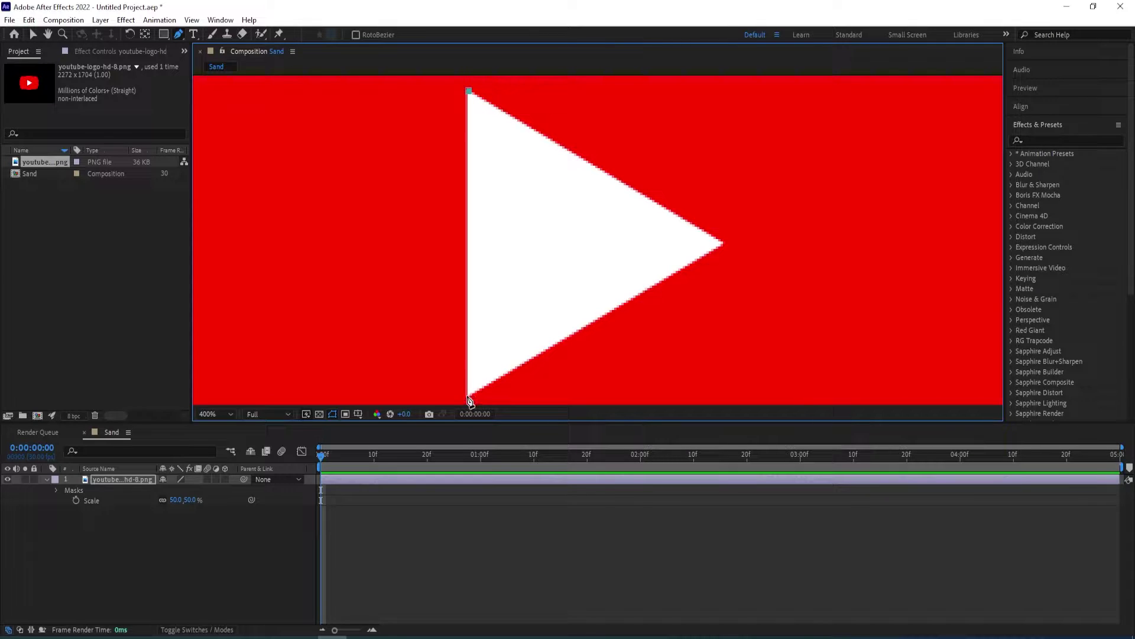
left_click(469, 393)
left_click(722, 244)
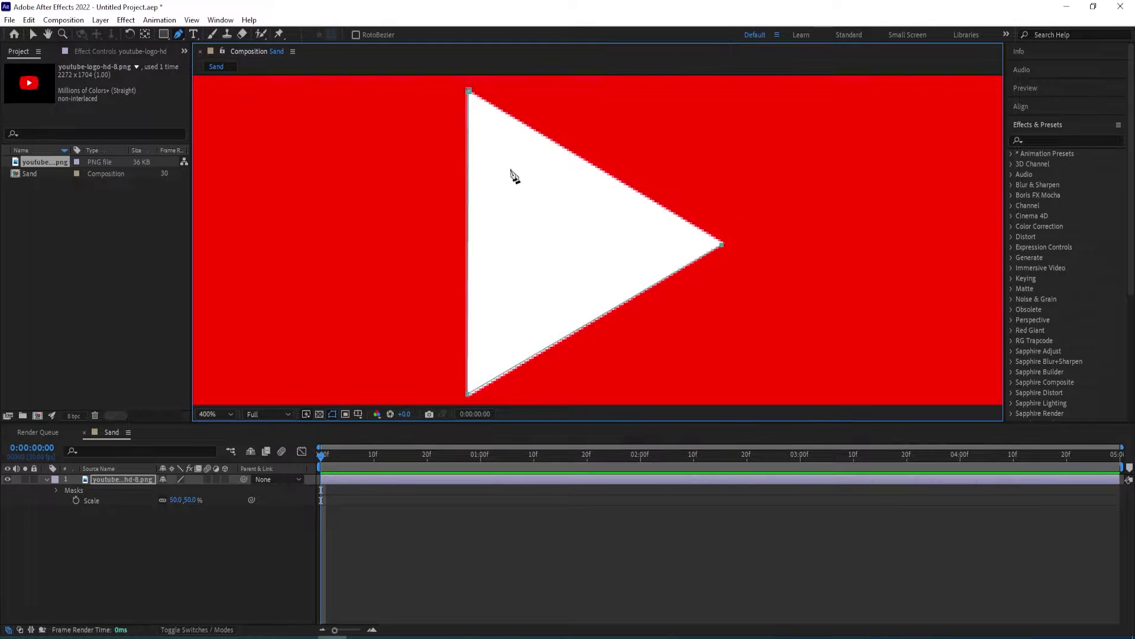
left_click(468, 91)
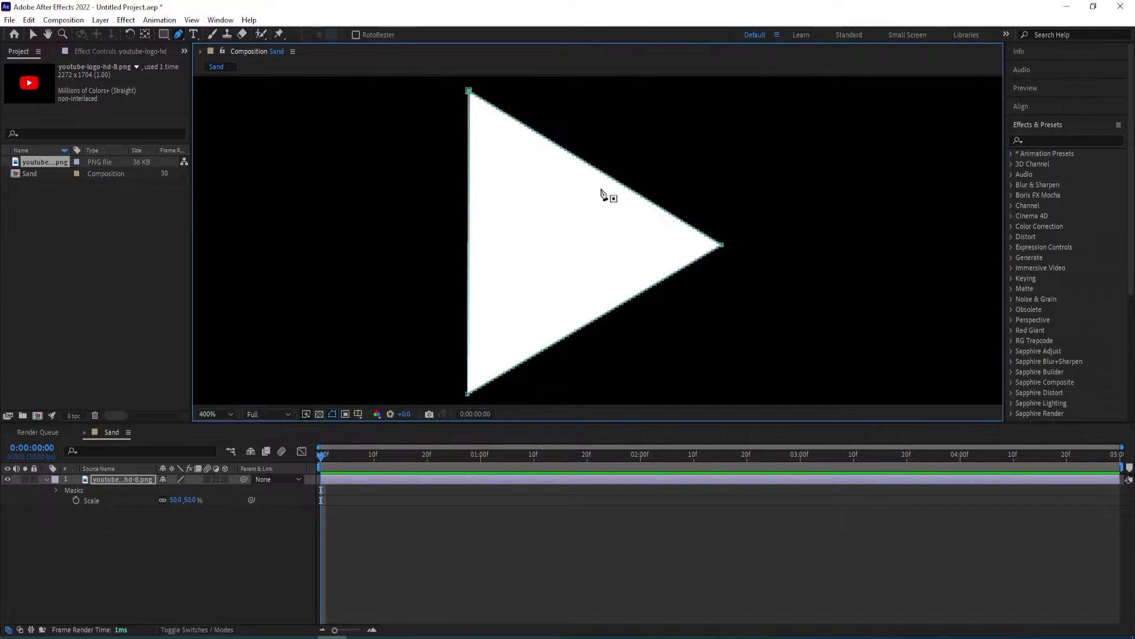
key("comma")
key("comma")
key("comma")
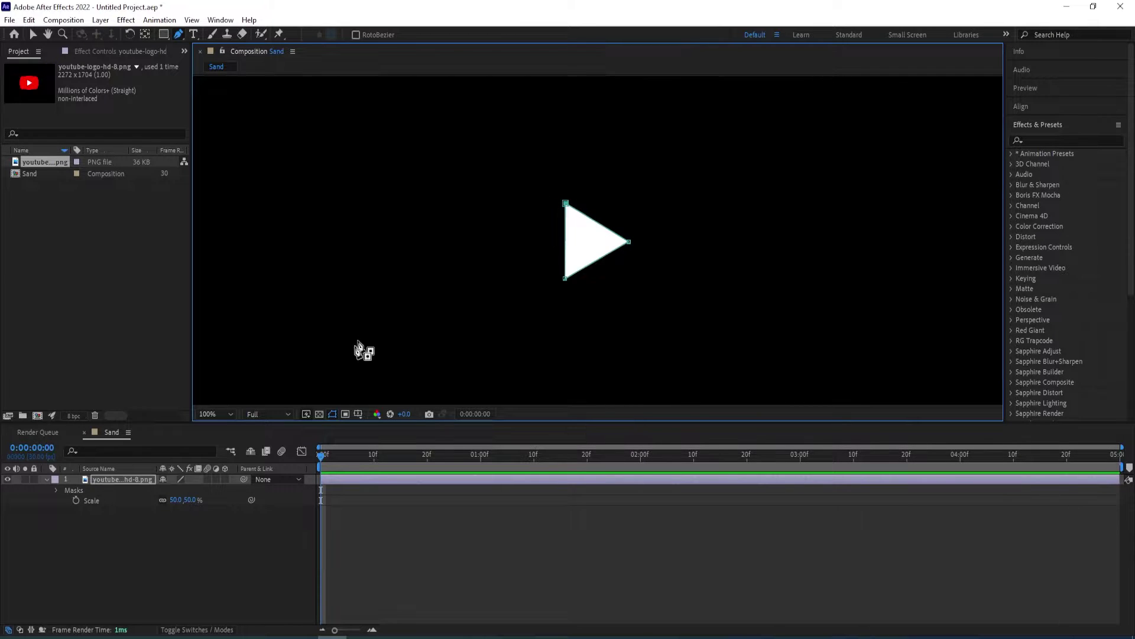
- Set Mask 1 mode to Subtract so the triangle is cut out of the logo
left_click(126, 478)
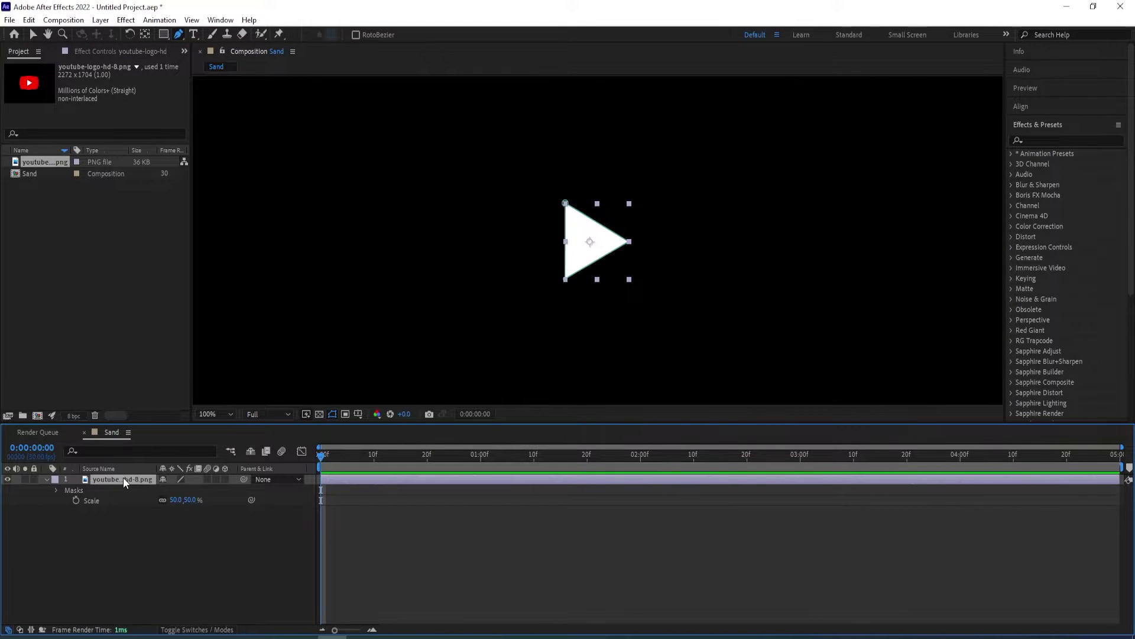
key("m")
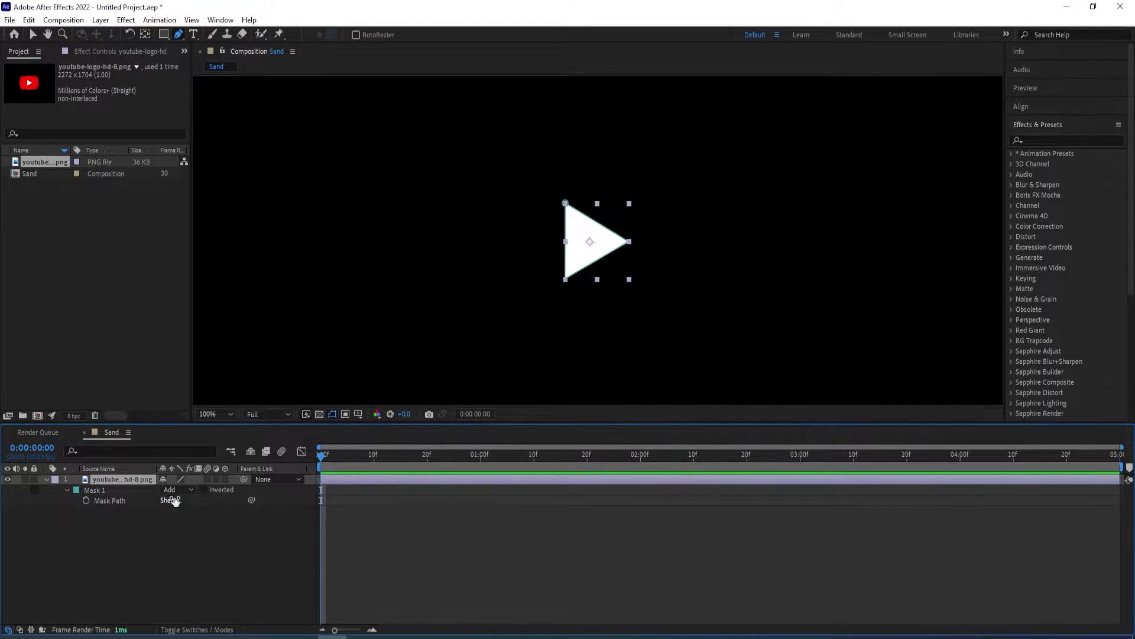
left_click(175, 490)
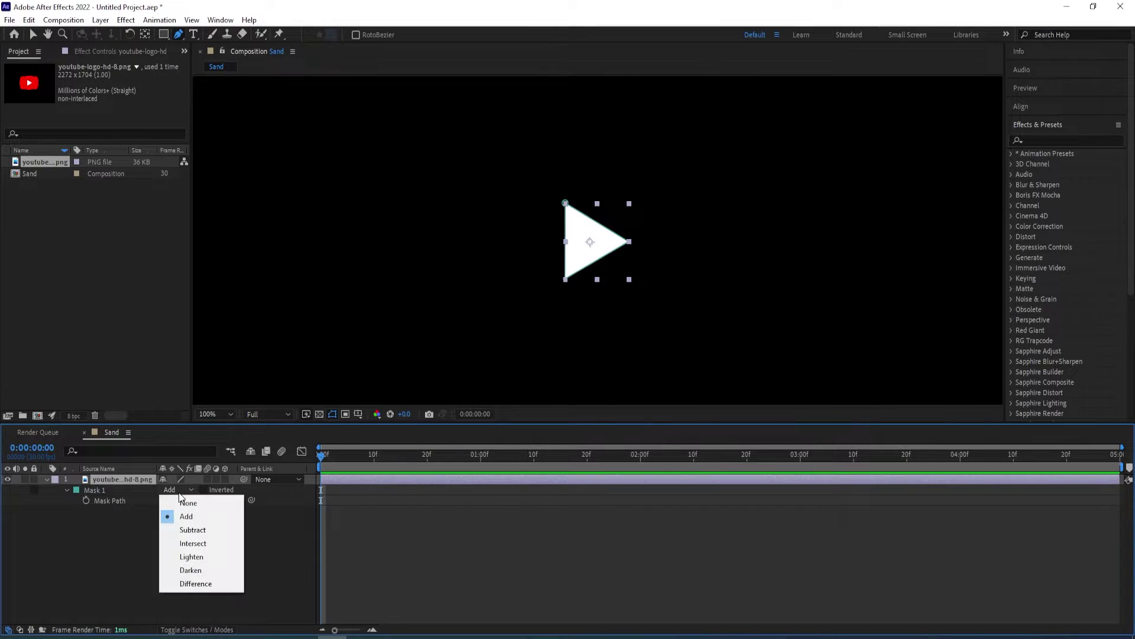
left_click(184, 531)
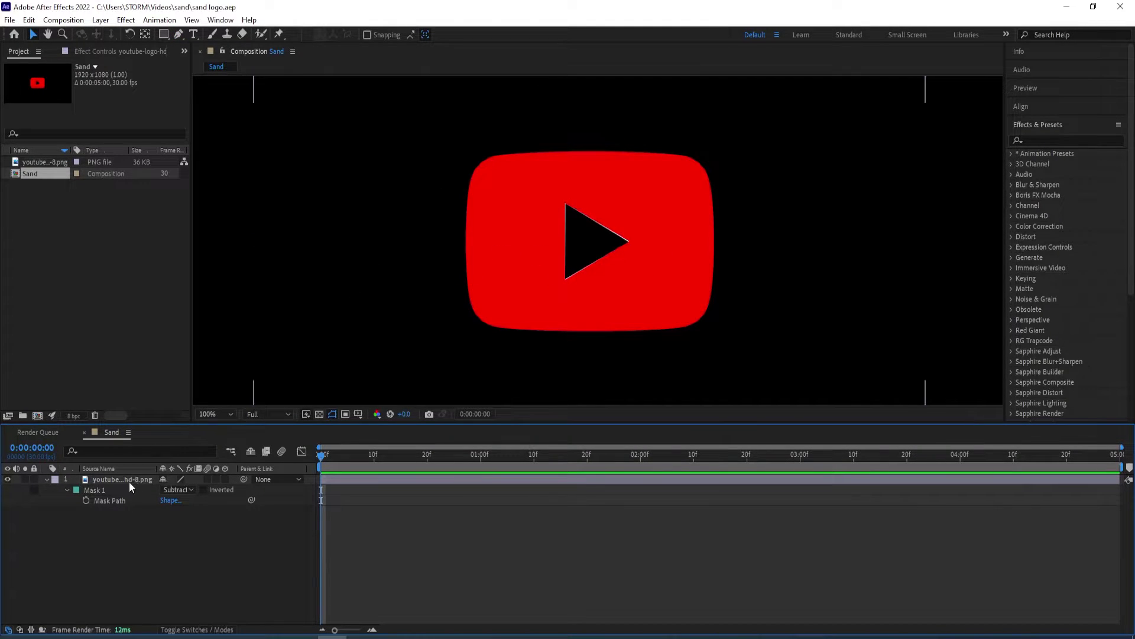
left_click(128, 480)
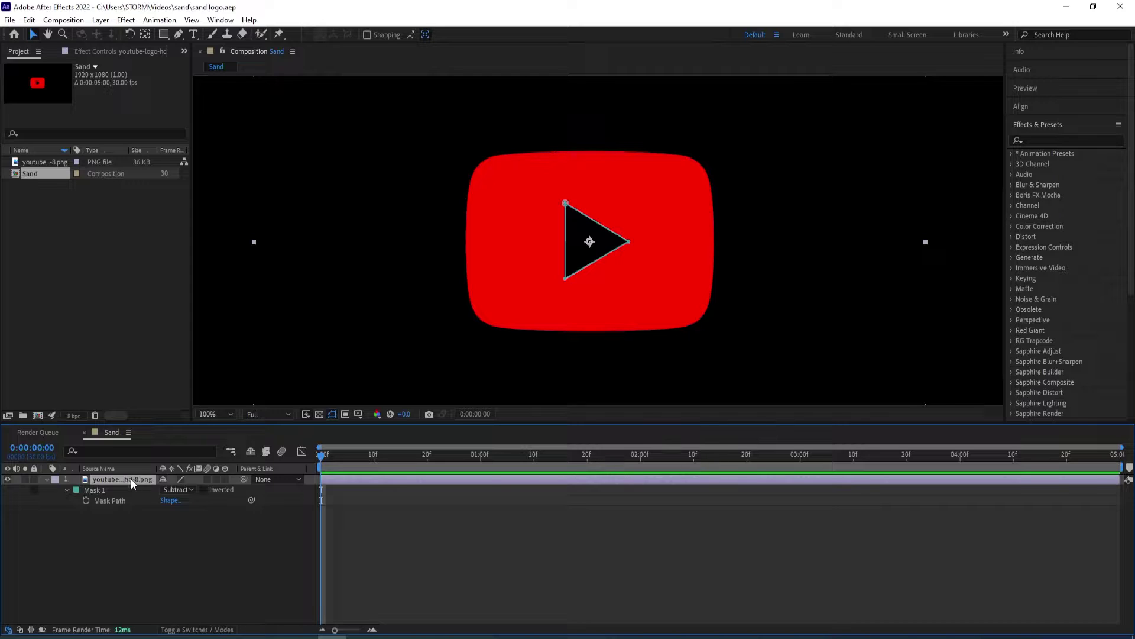
- Pre-compose the logo layer into a precomp named logo
key("ctrl+shift+c")
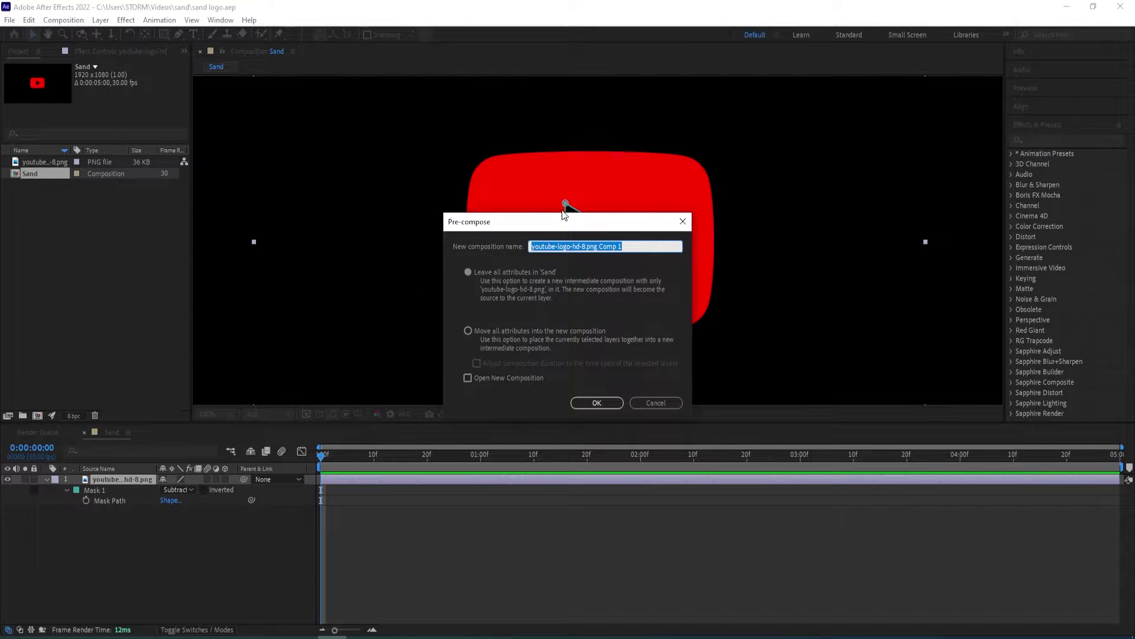
type("logo")
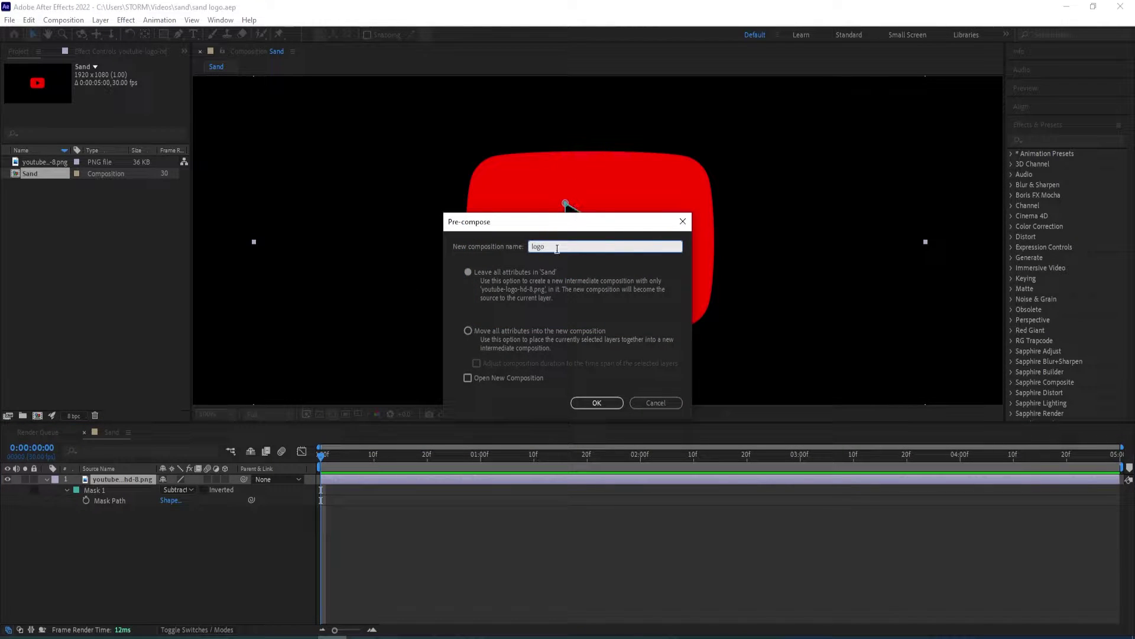
left_click(608, 404)
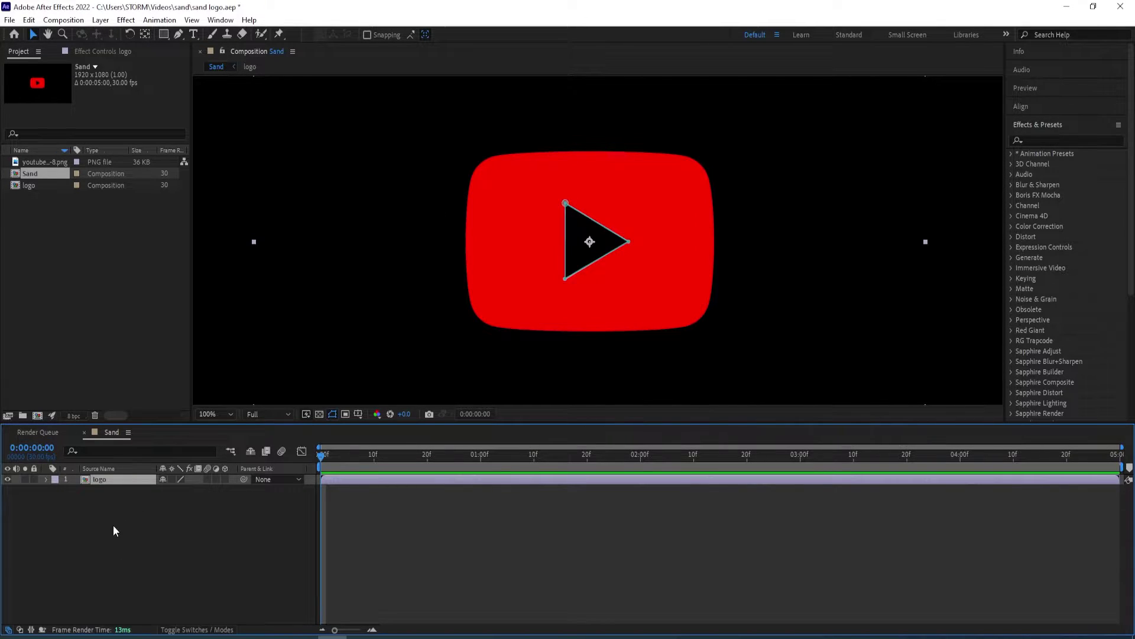
- Add a white solid named matte and move it below the logo layer
right_click(143, 552)
mouse_move(177, 405)
left_click(318, 437)
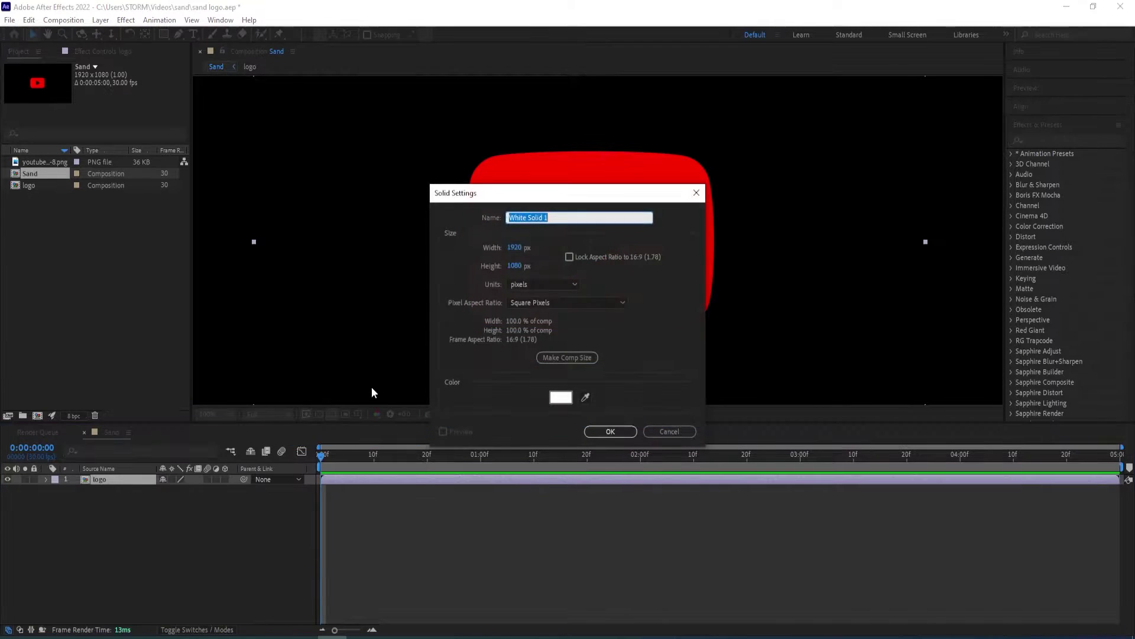
type("matte")
key("Return")
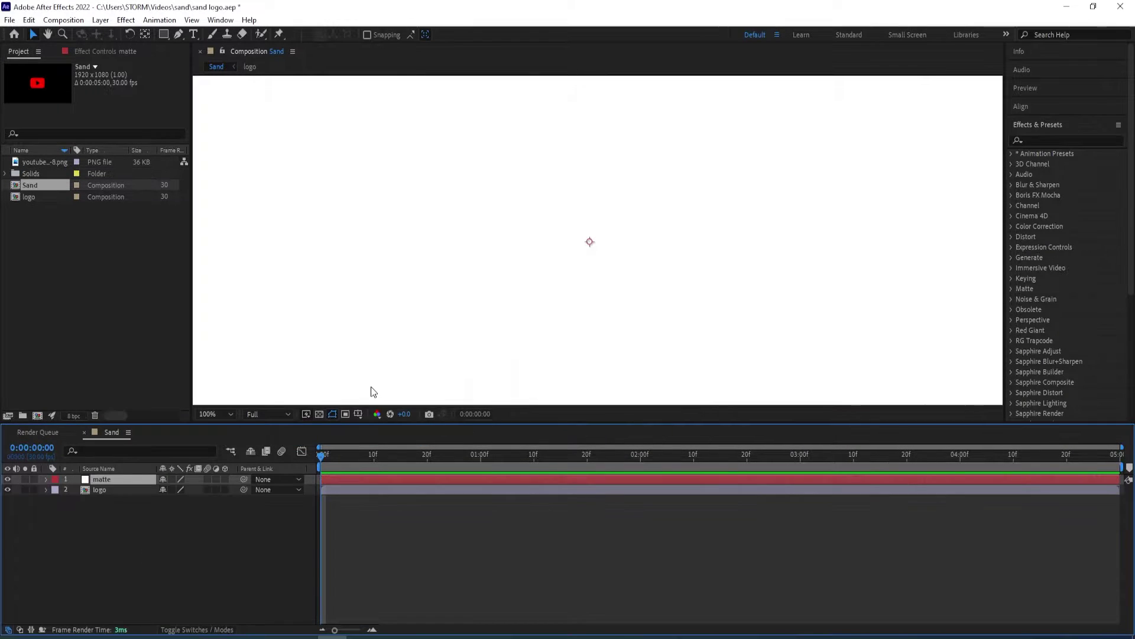
left_click_drag(98, 479, 103, 506)
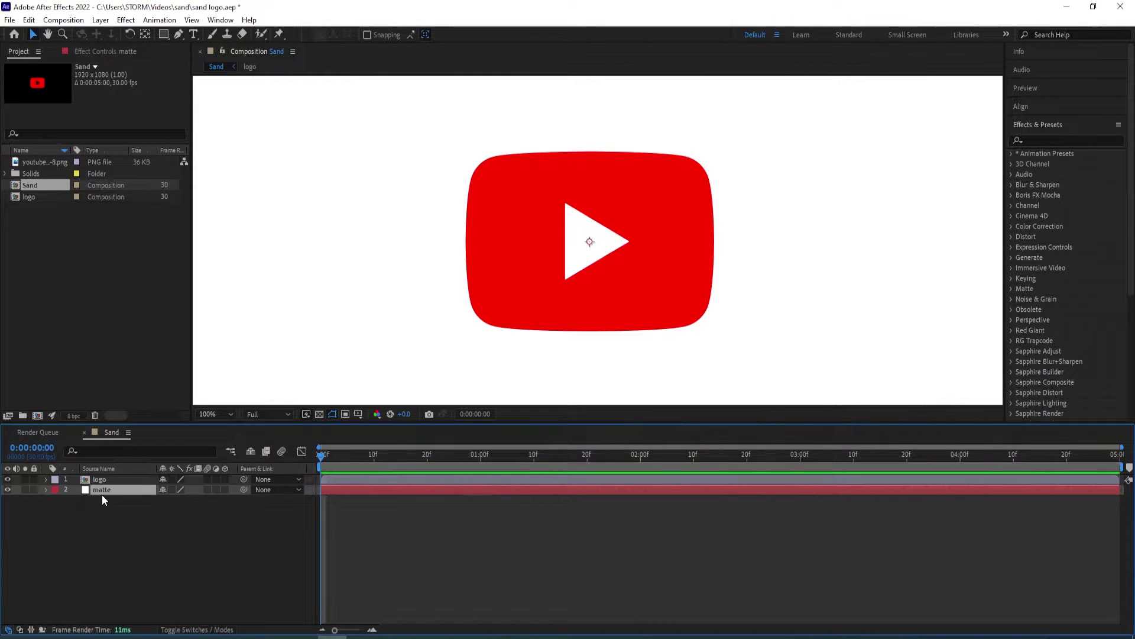
- Pre-compose the matte solid into its own matte precomp
key("ctrl+shift+c")
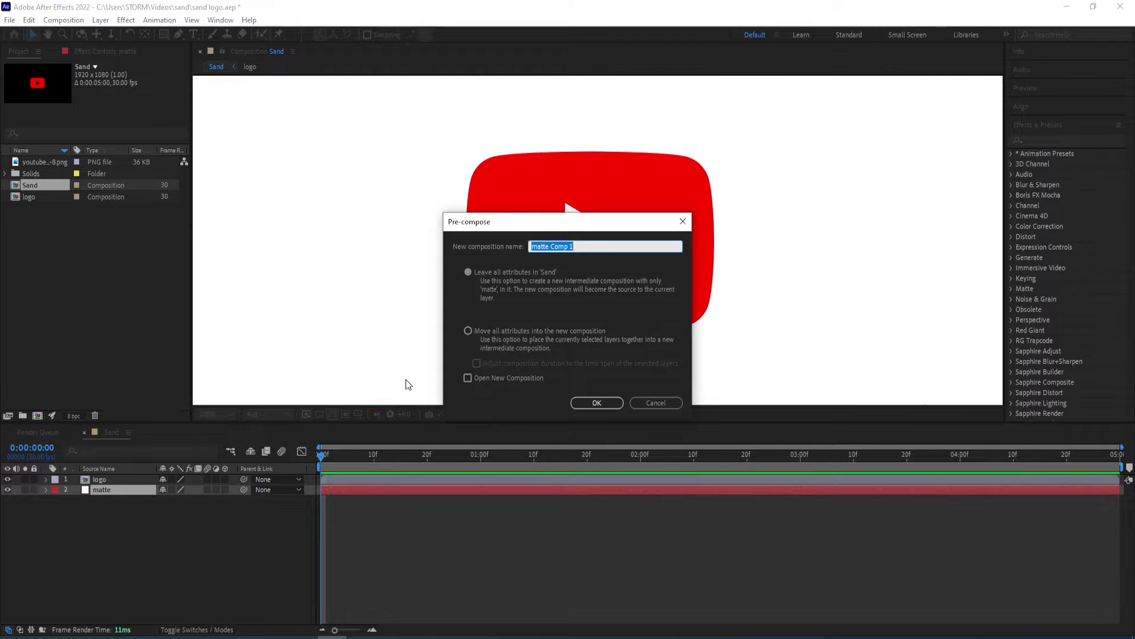
type("matte")
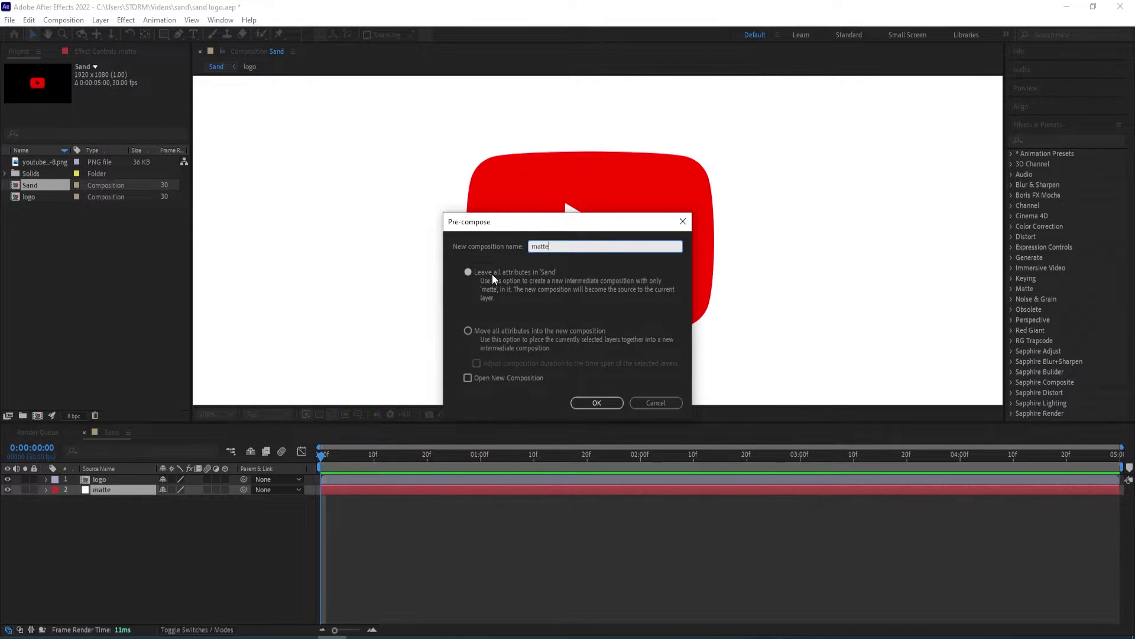
left_click(599, 403)
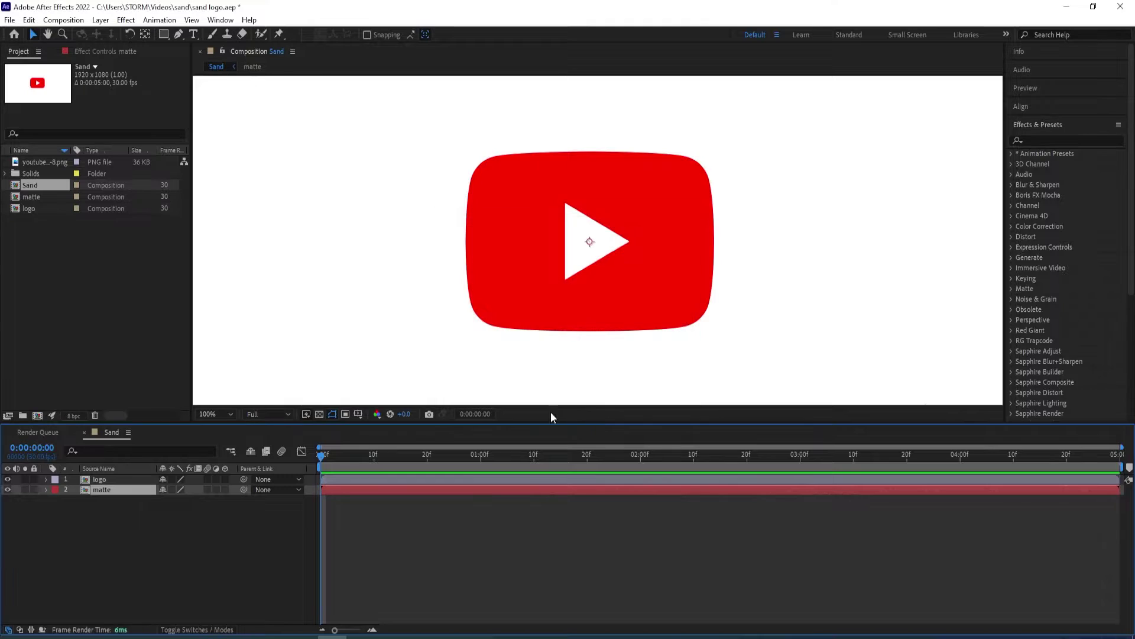
- Inside the matte precomp, draw a full-frame rectangle mask and keyframe its Mask Path
double_click(106, 491)
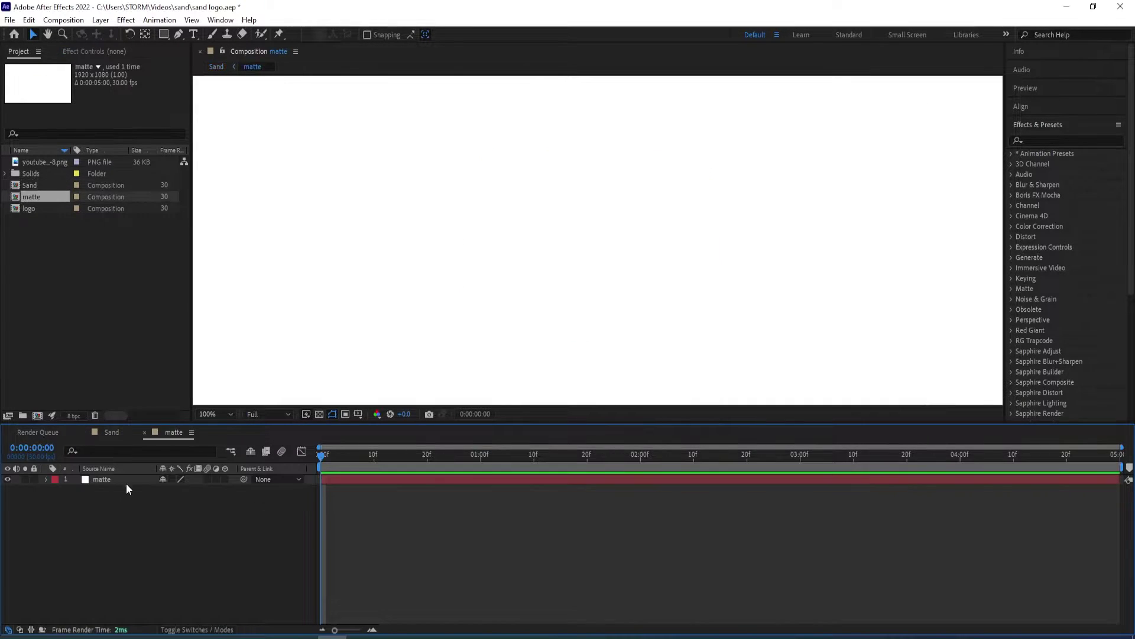
key("comma")
key("comma")
key("comma")
key("comma")
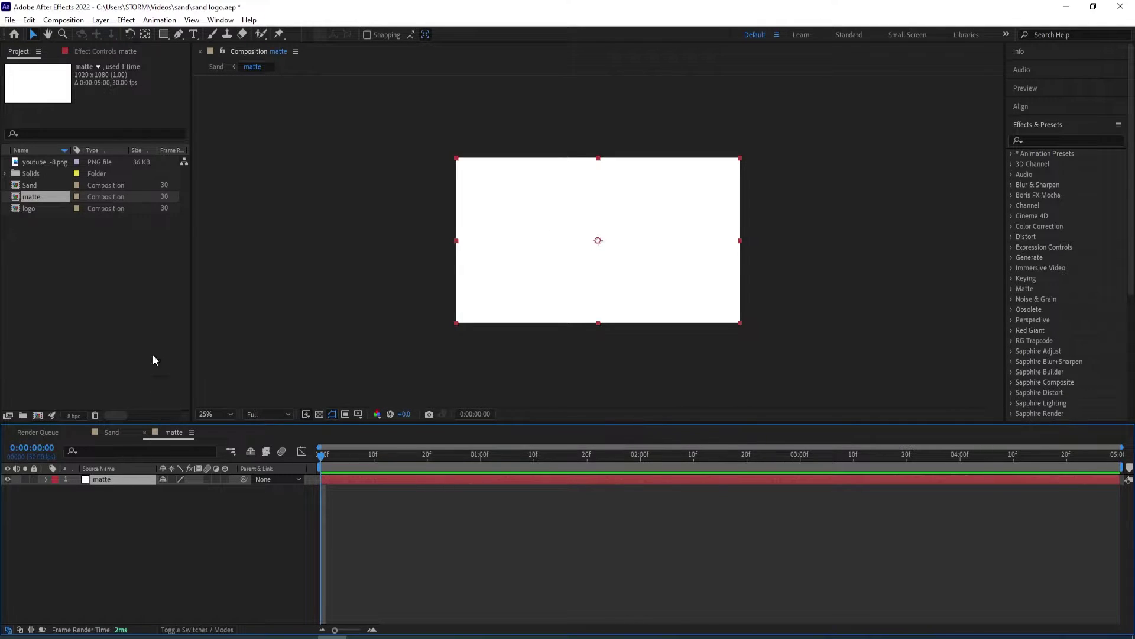
left_click(163, 36)
left_click_drag(431, 127, 769, 346)
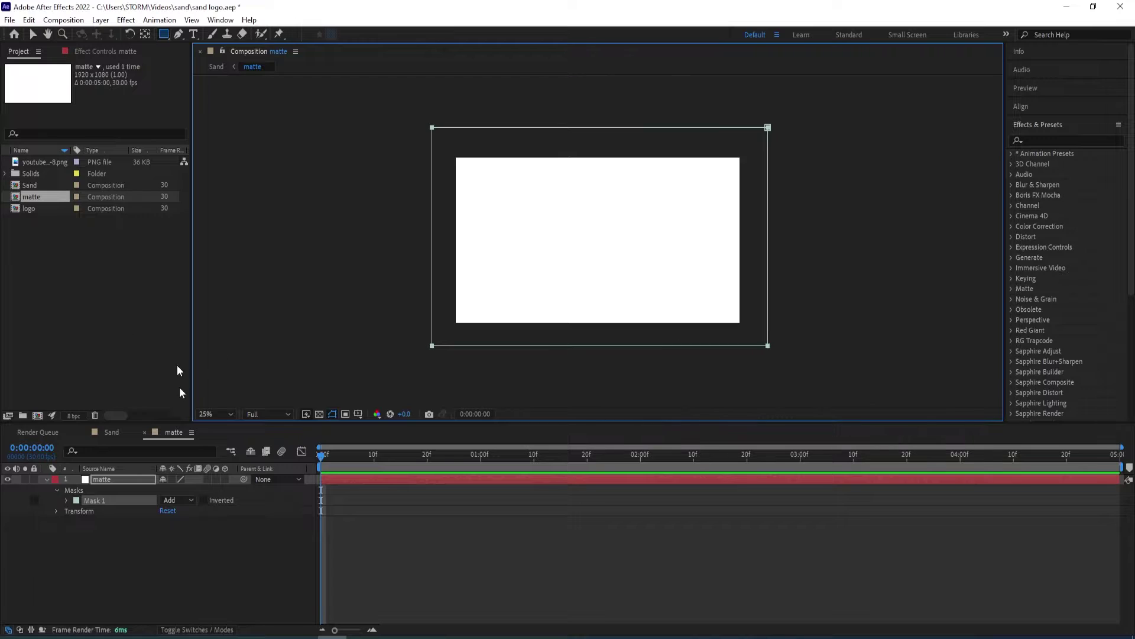
left_click(66, 500)
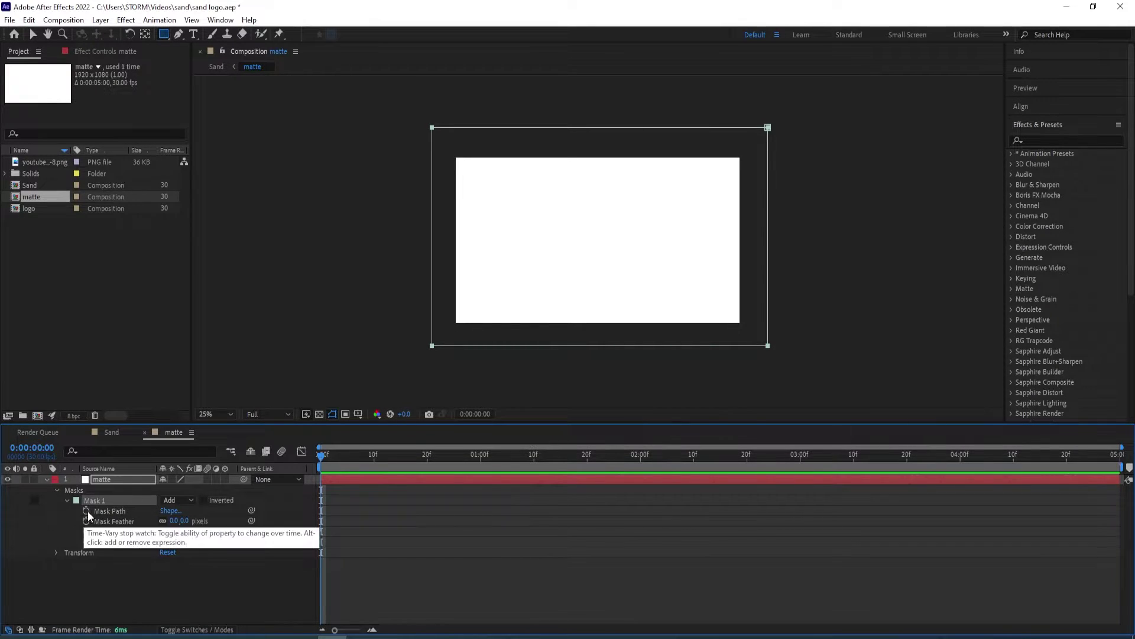
left_click(86, 510)
- At 0:00:04:00, move the mask's left corners over to the right edge
left_click_drag(321, 466, 959, 468)
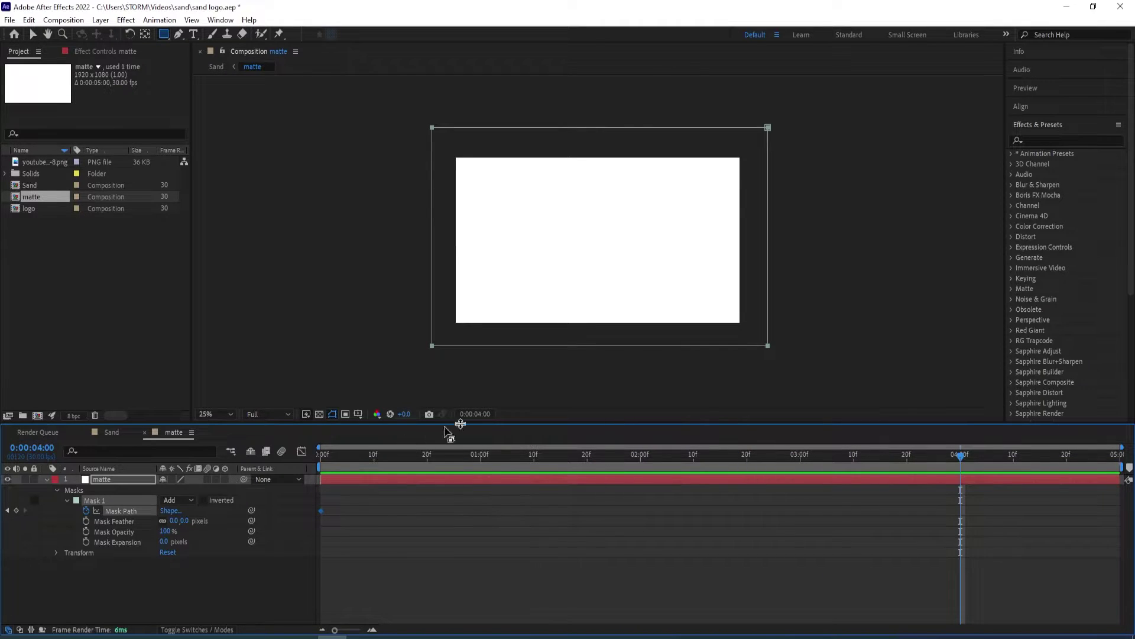
key("v")
left_click_drag(445, 358, 757, 119)
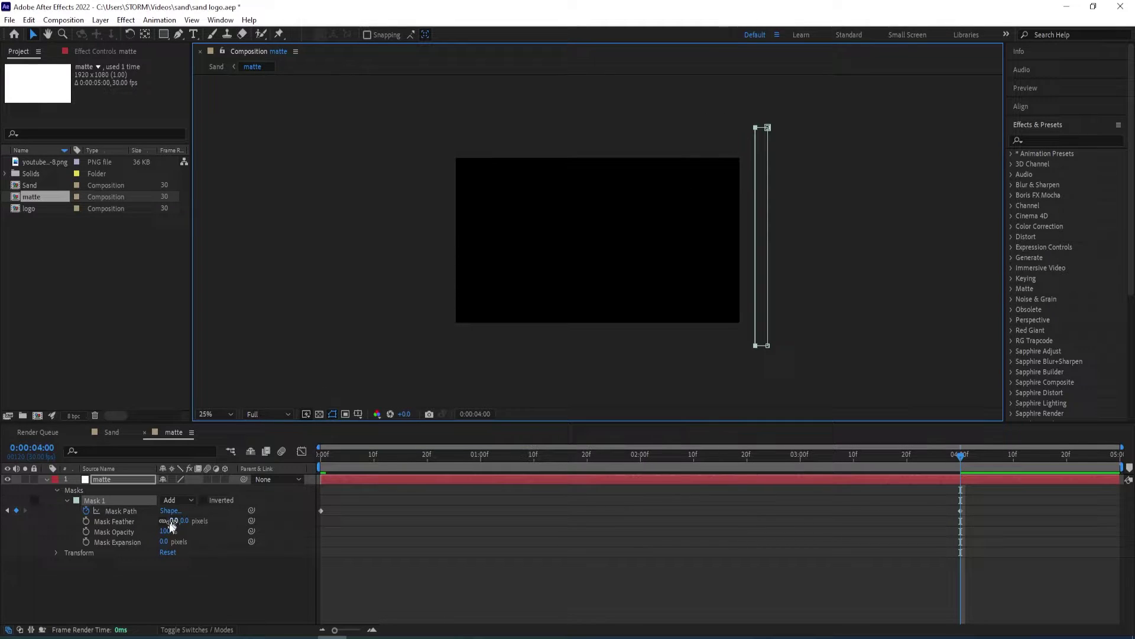
- Feather the mask by 150 pixels and scrub to preview the wipe
left_click(174, 521)
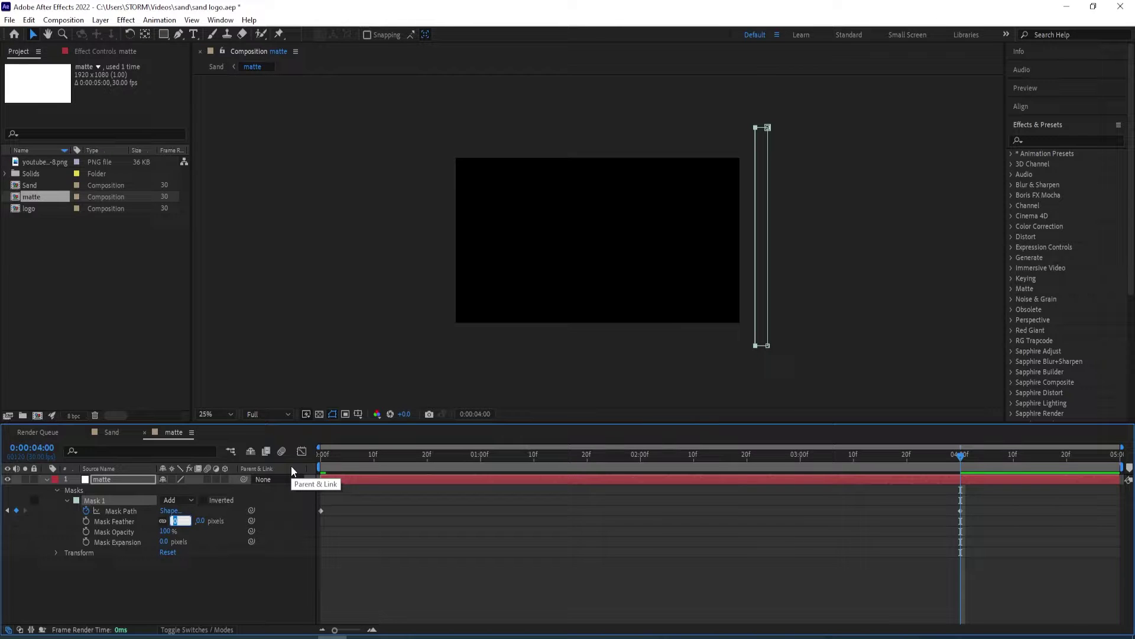
type("150")
key("Return")
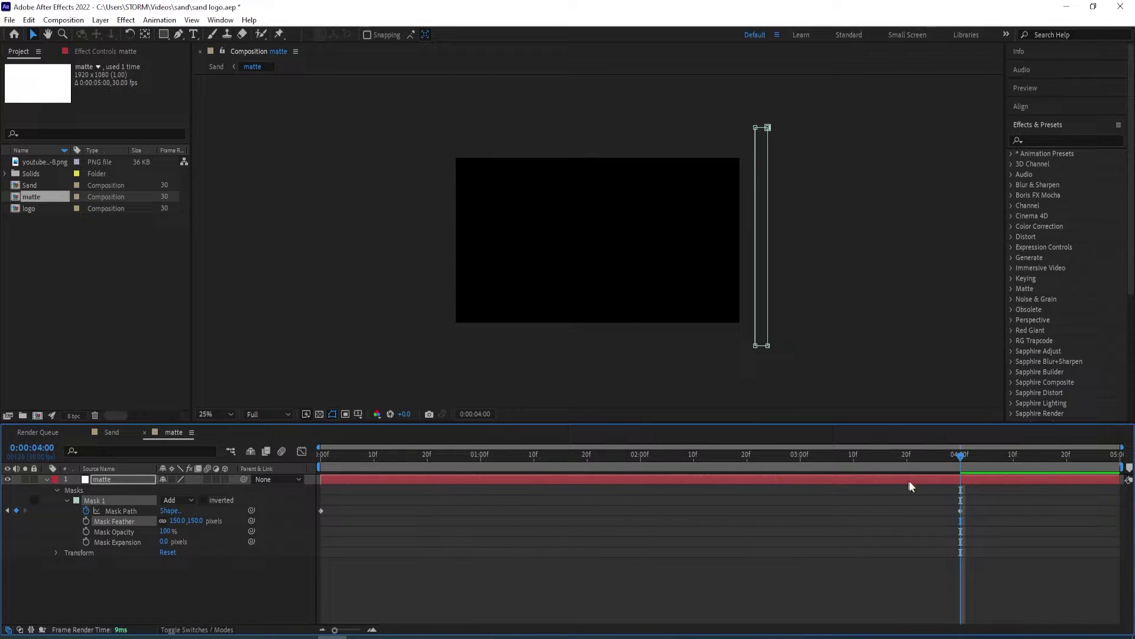
left_click_drag(959, 457, 629, 454)
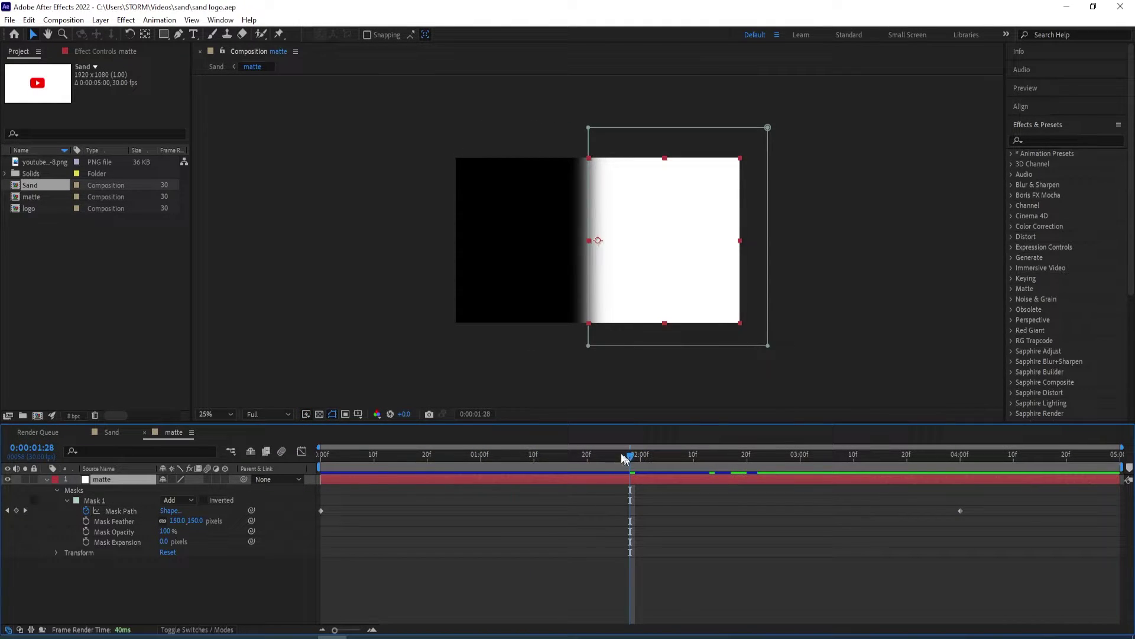
- Apply Turbulent Displace to the matte with Amount 470, Size 40, Complexity 4
left_click(1047, 140)
type("turbulent")
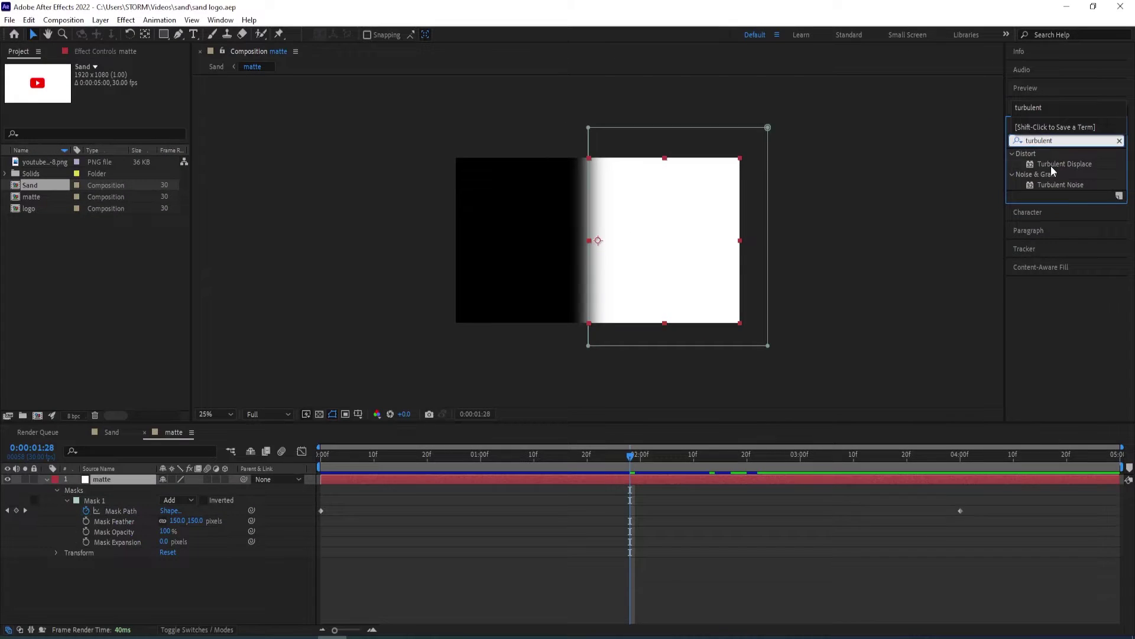
double_click(1052, 164)
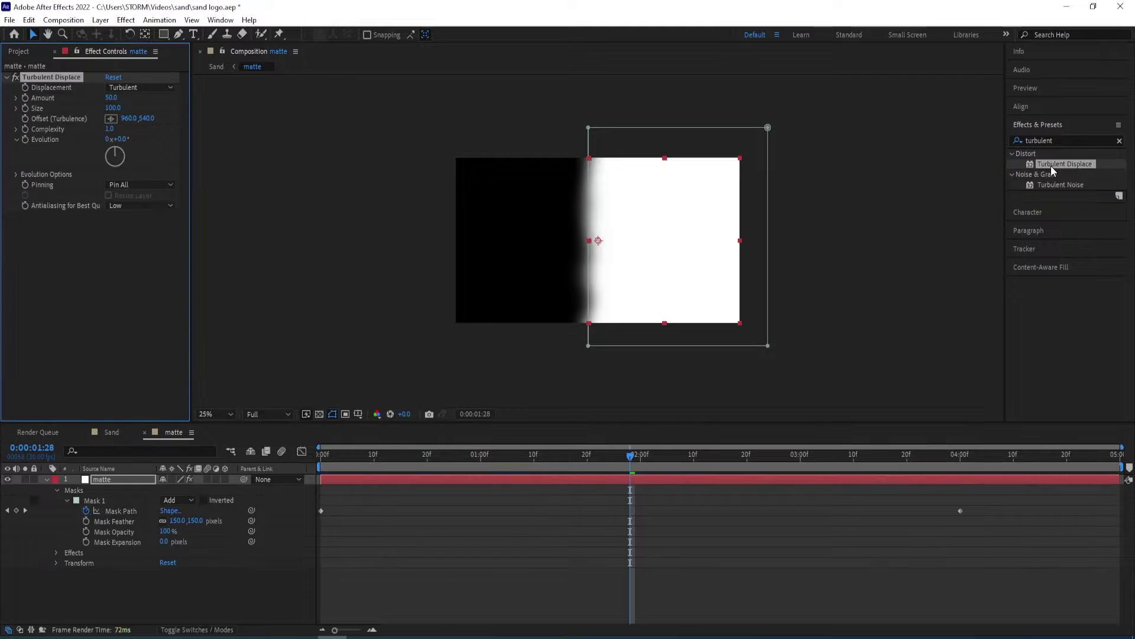
left_click(111, 97)
type("470")
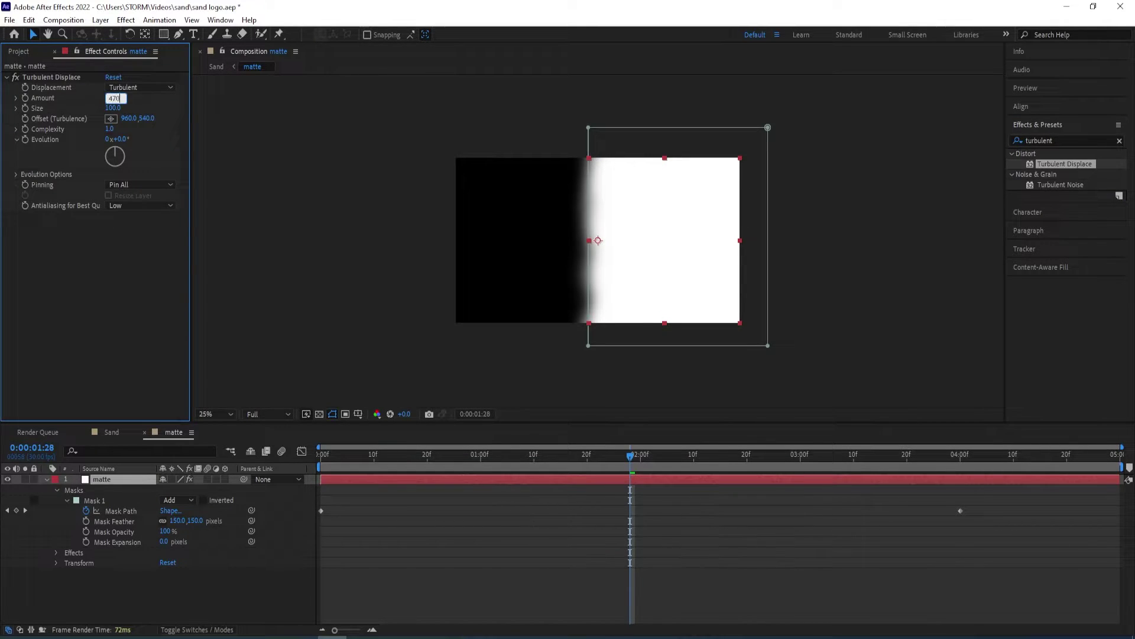
key("Return")
left_click(111, 108)
type("40")
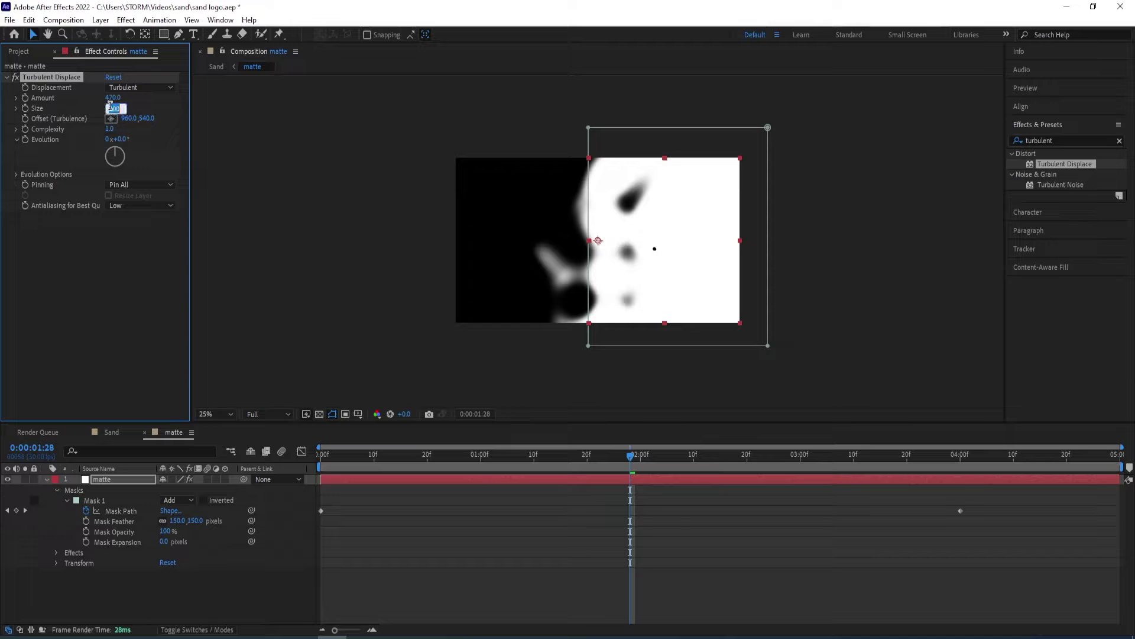
key("Return")
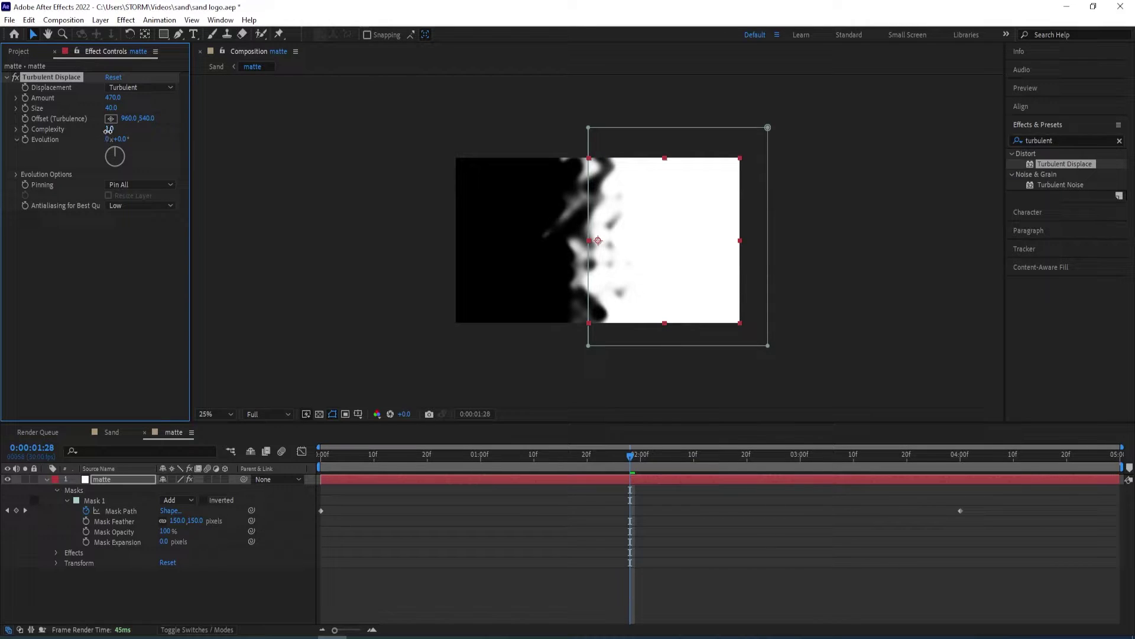
left_click(108, 128)
type("4")
key("Return")
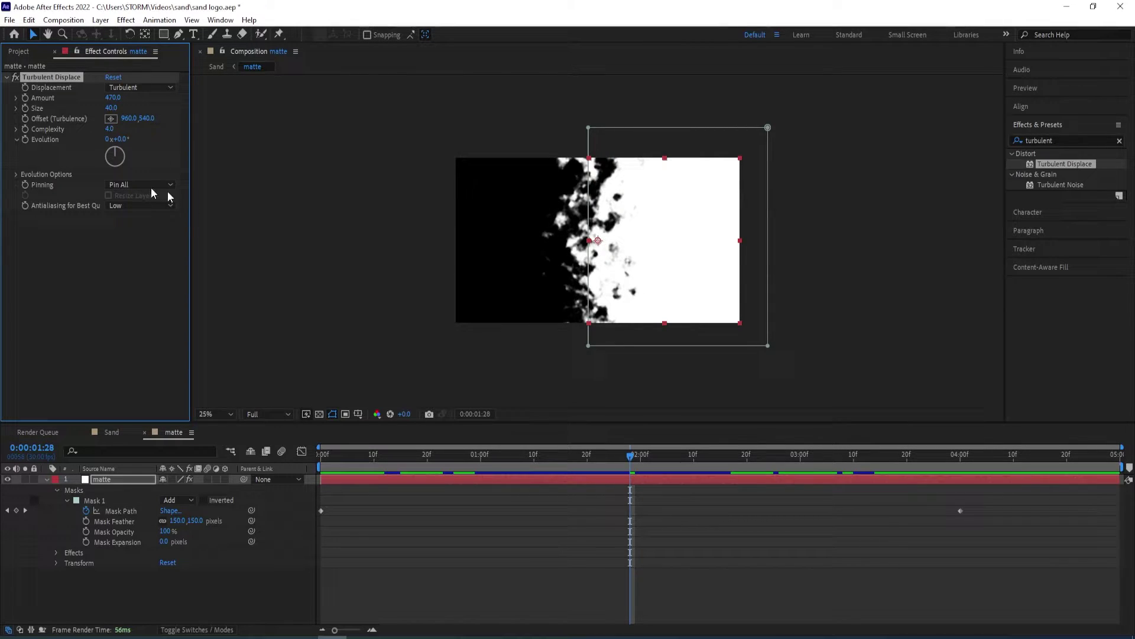
- Add Solid Composite to the matte and set its colour to black
left_click(1064, 140)
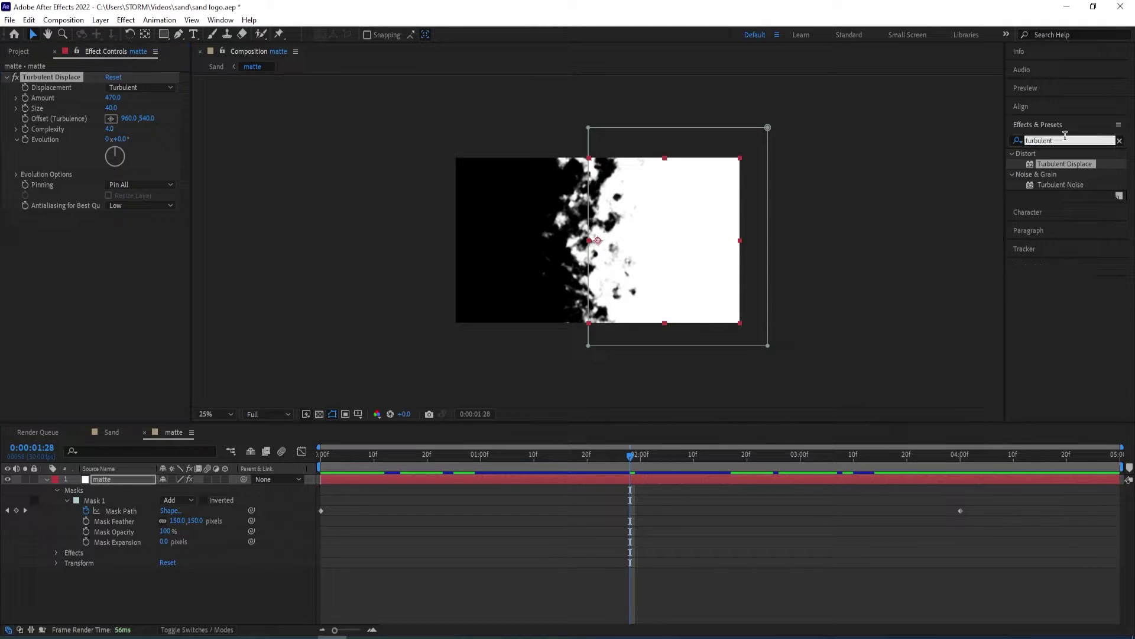
key("BackSpace")
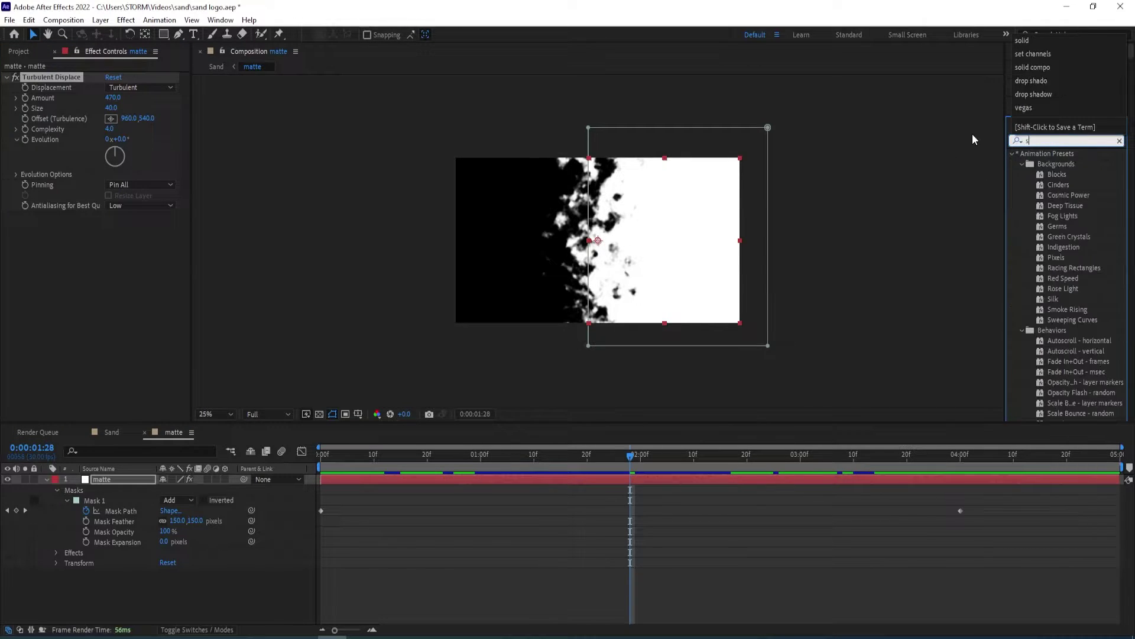
type("solid compo")
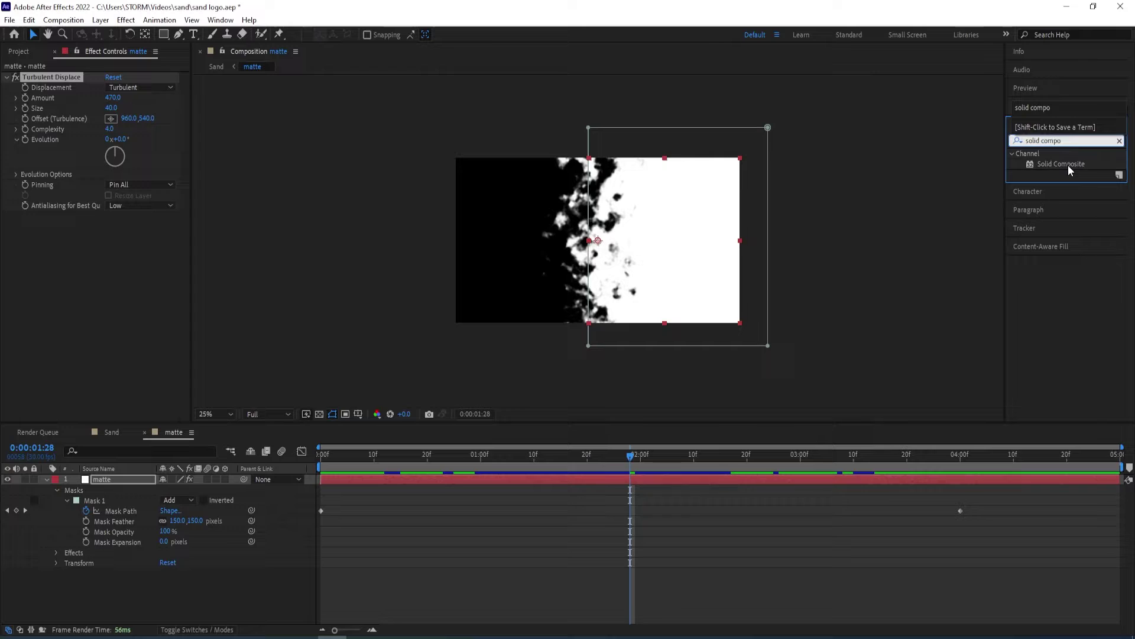
double_click(1061, 164)
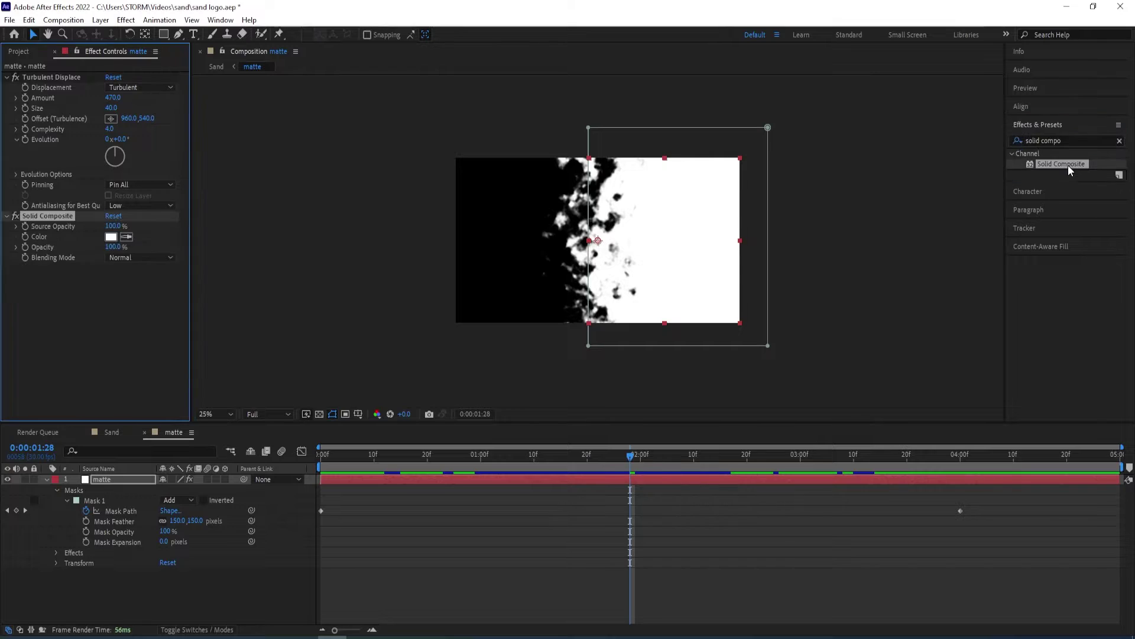
left_click(111, 237)
left_click_drag(827, 396, 796, 438)
left_click(1048, 286)
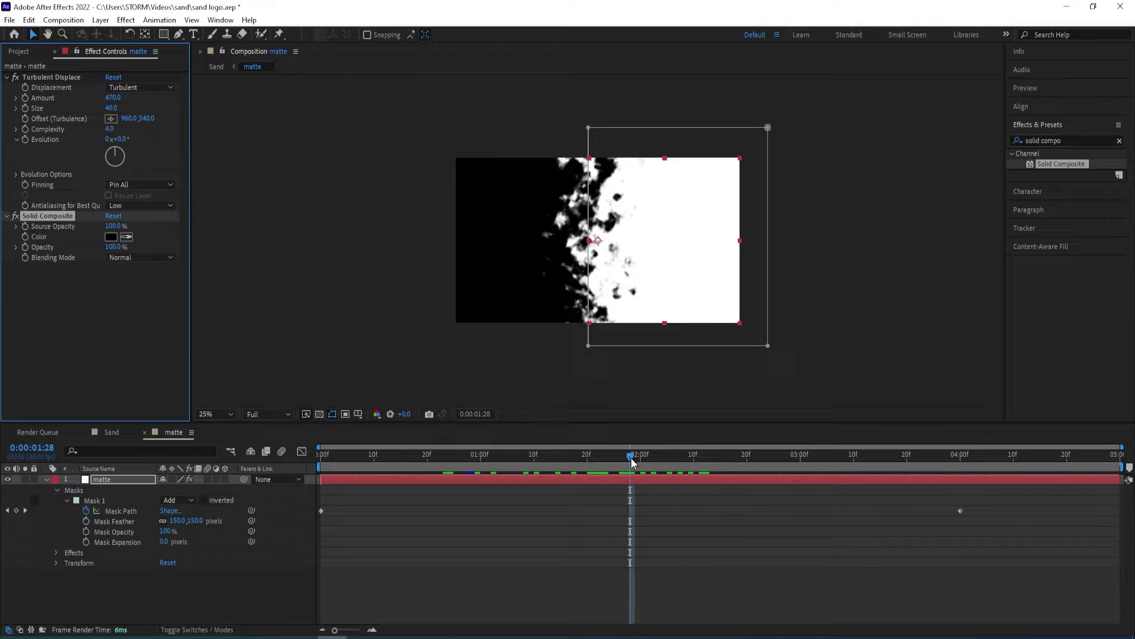
- Back in the Sand comp, scrub the reveal, hide the matte layer, and select the logo
left_click(112, 434)
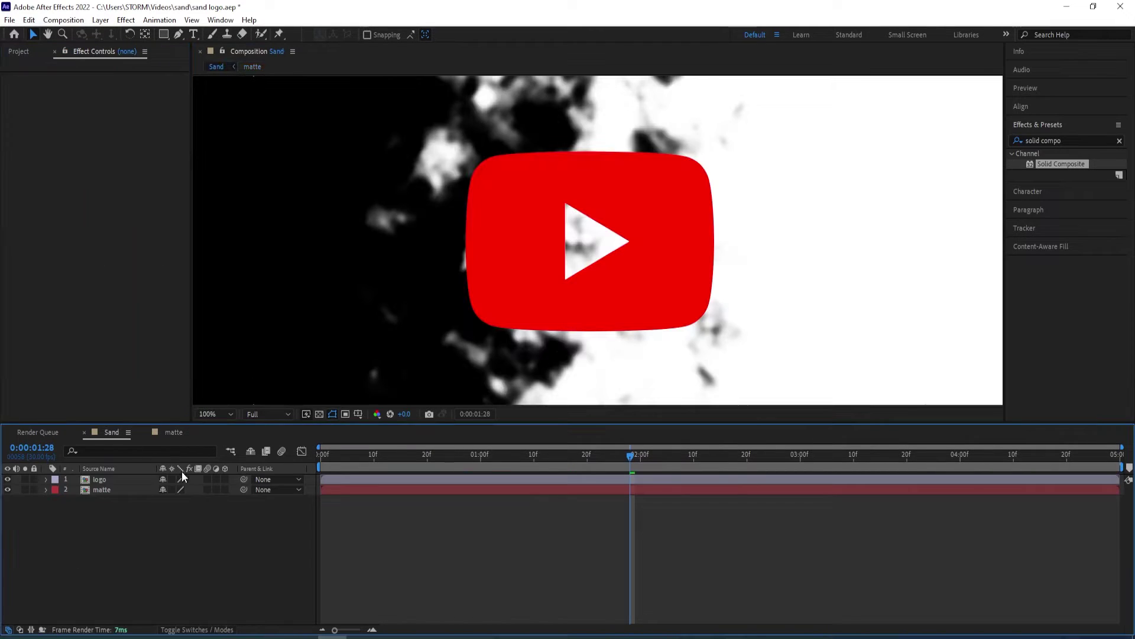
key("comma")
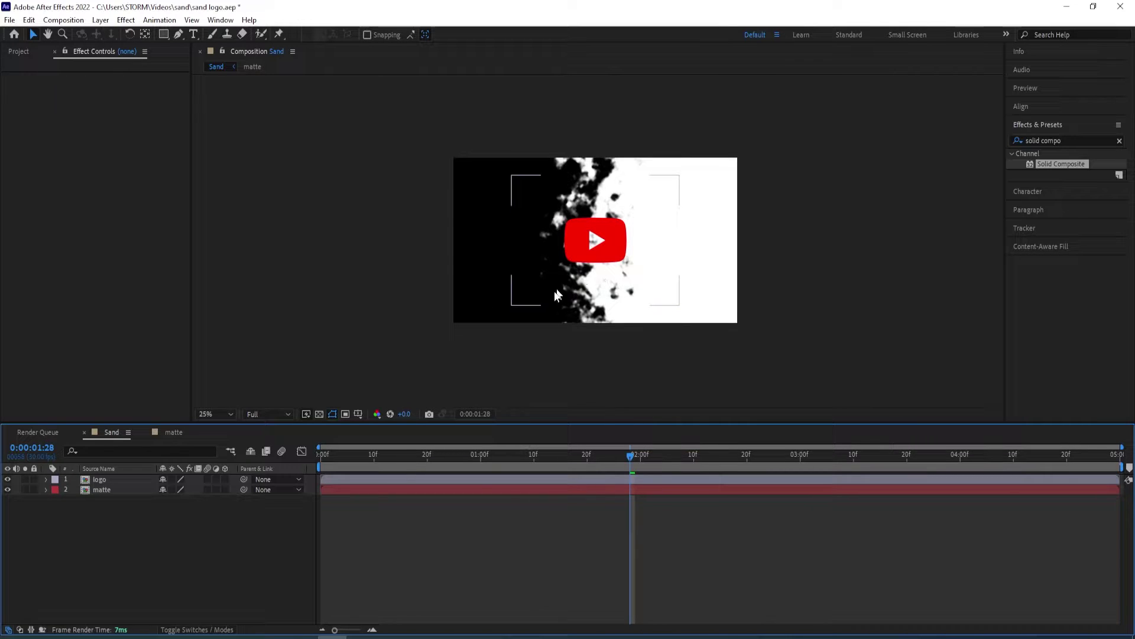
left_click(611, 497)
left_click_drag(631, 465, 694, 454)
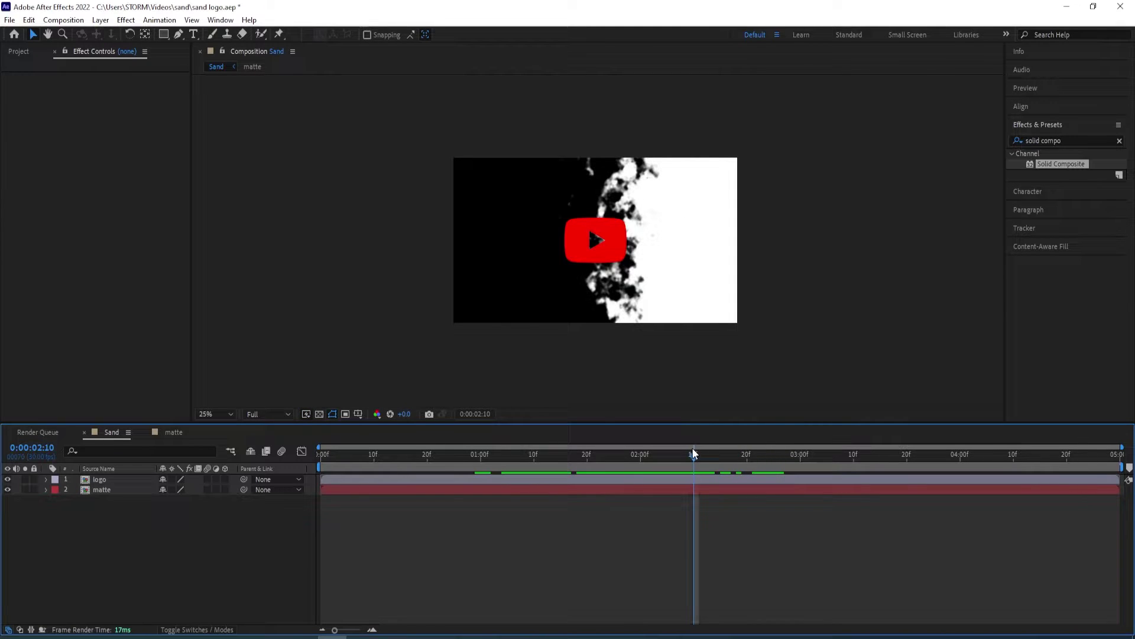
left_click(7, 489)
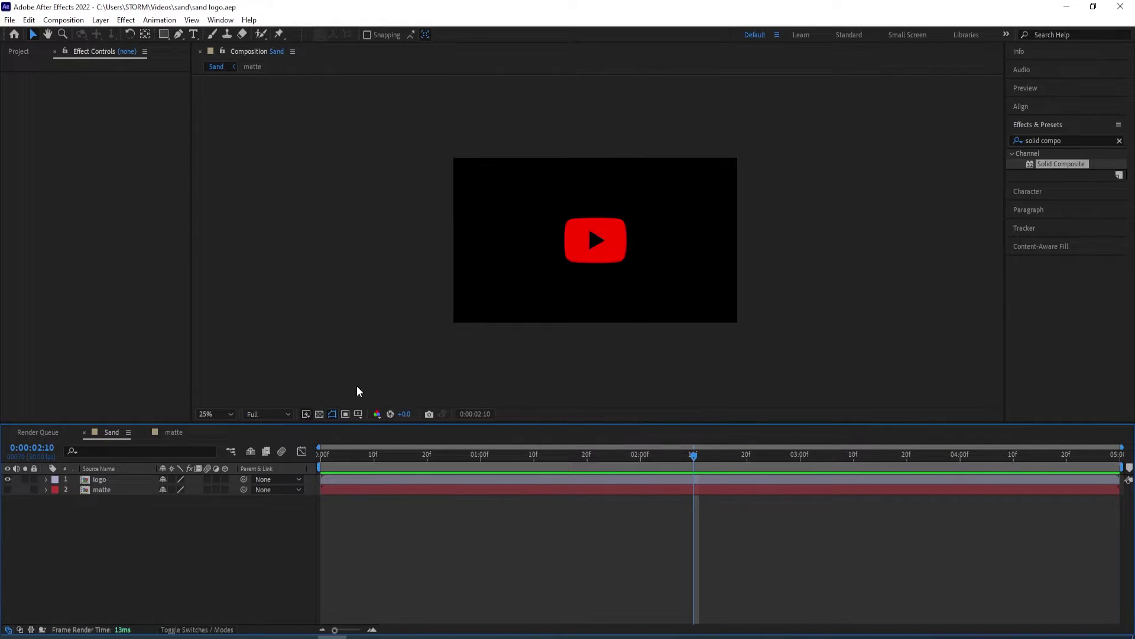
left_click(119, 479)
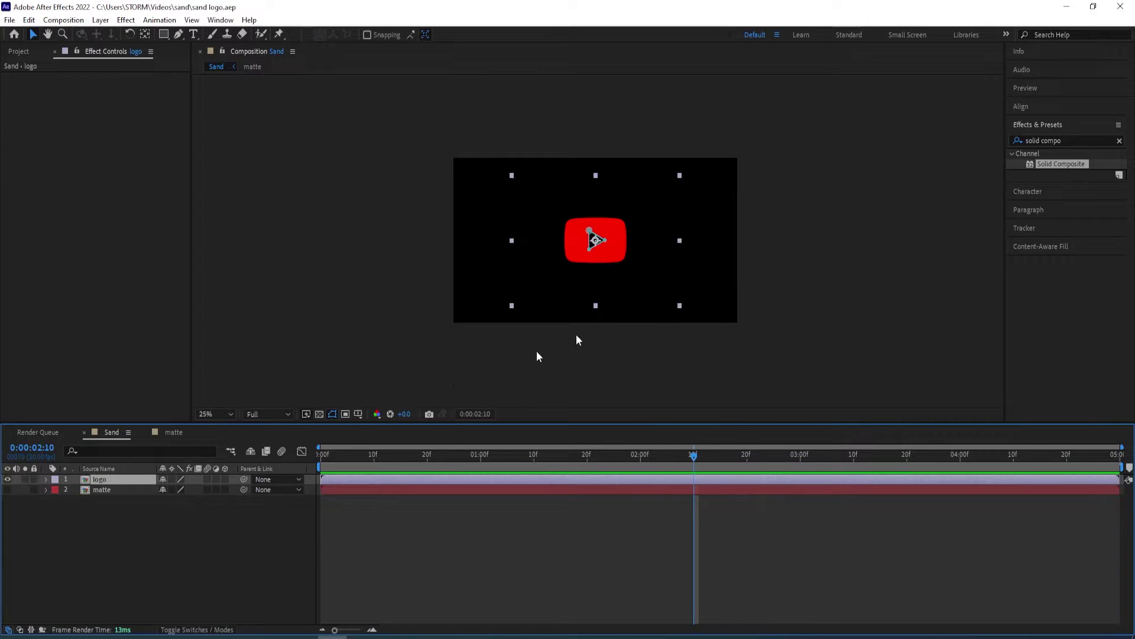
type("cc bal")
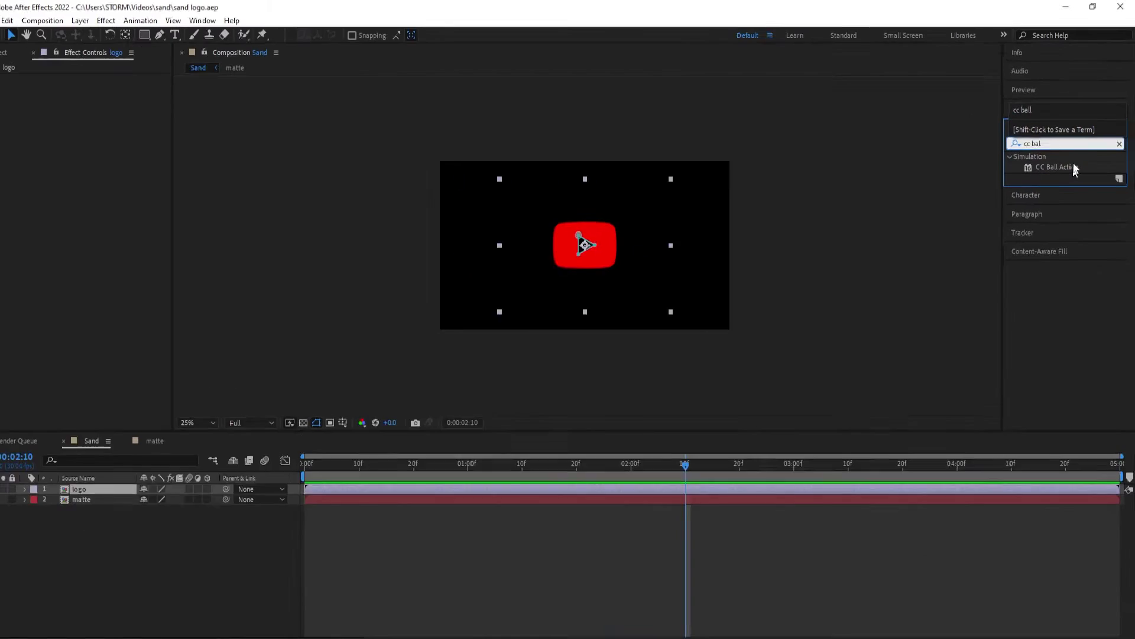
- Apply CC Ball Action to the logo layer and set Twist Property to Red
double_click(1073, 163)
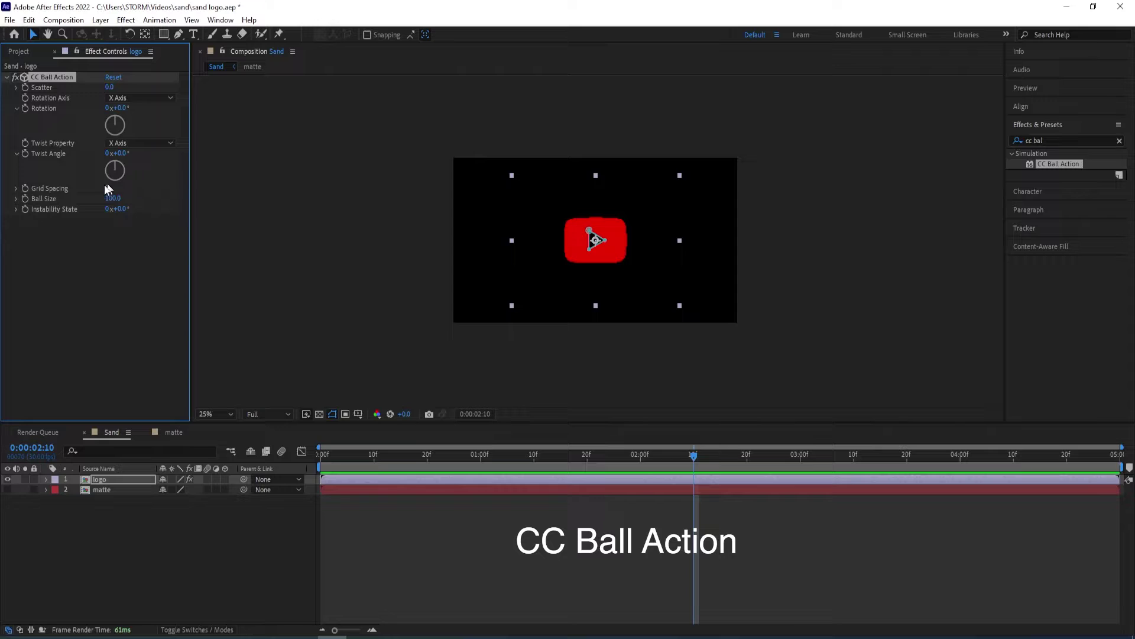
left_click(139, 143)
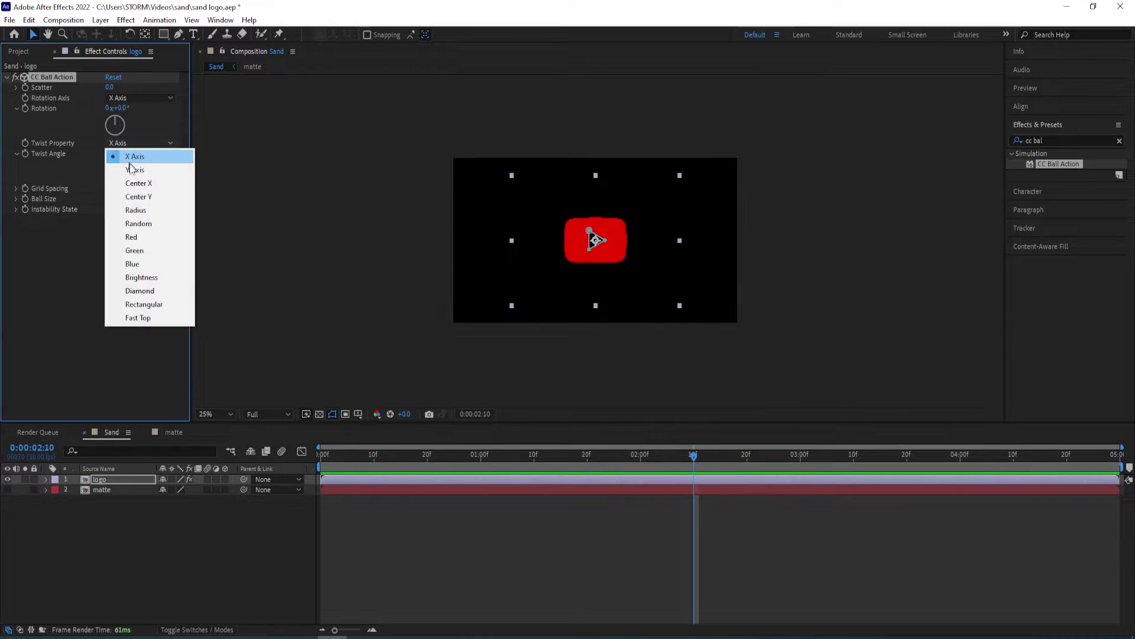
left_click(134, 239)
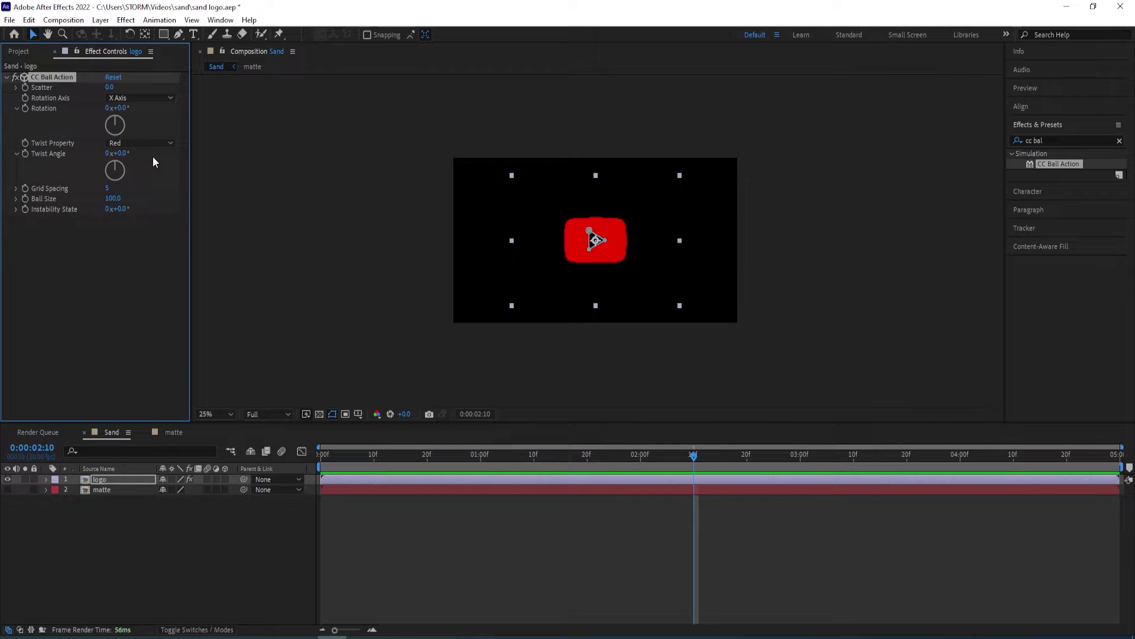
- Add Set Channels above CC Ball Action with matte as Source Layer 1
left_click(1061, 140)
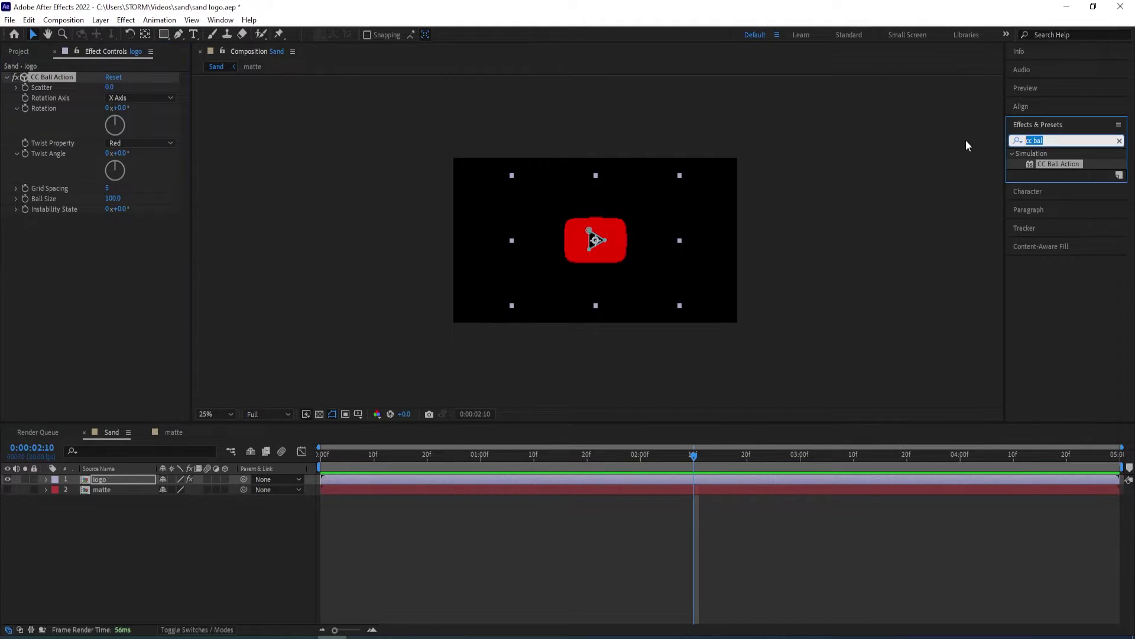
type("set cha")
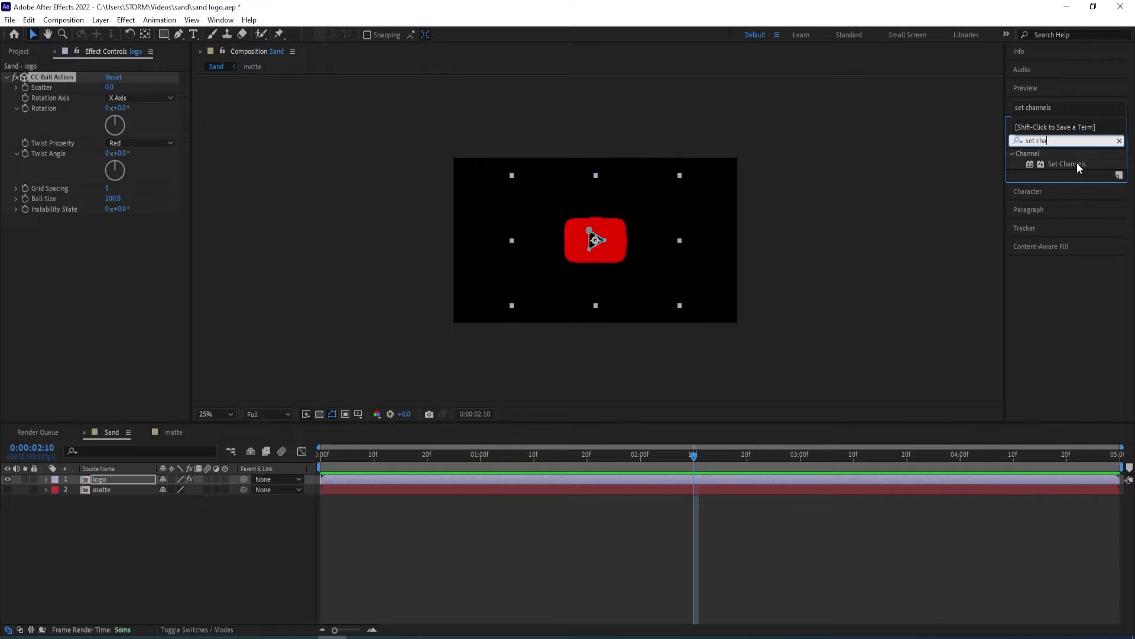
double_click(1077, 163)
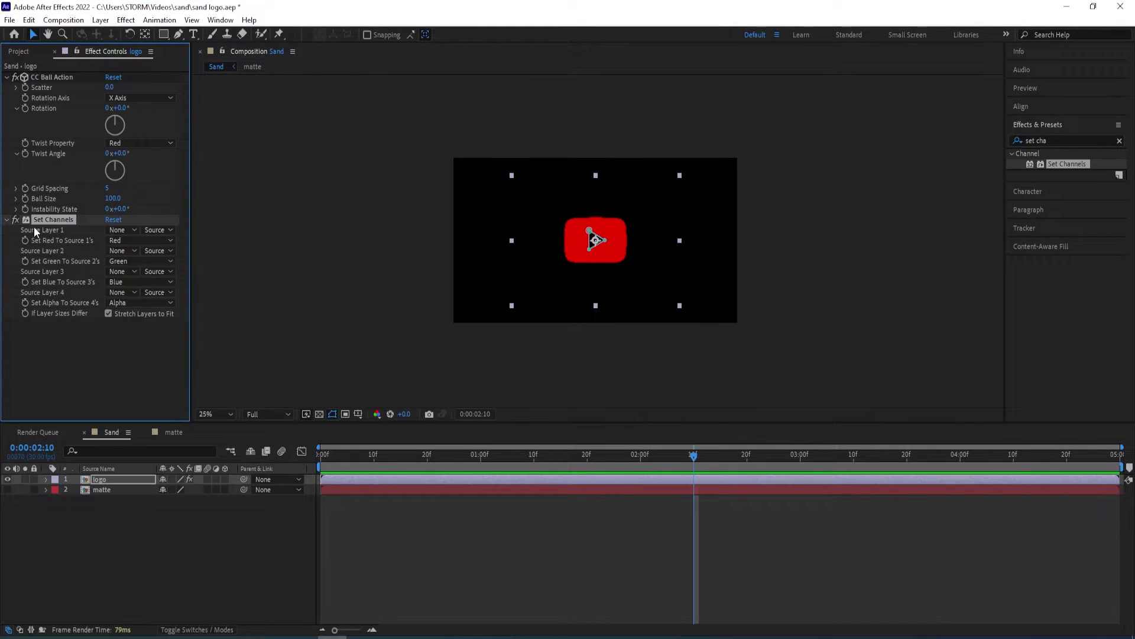
left_click_drag(44, 221, 40, 74)
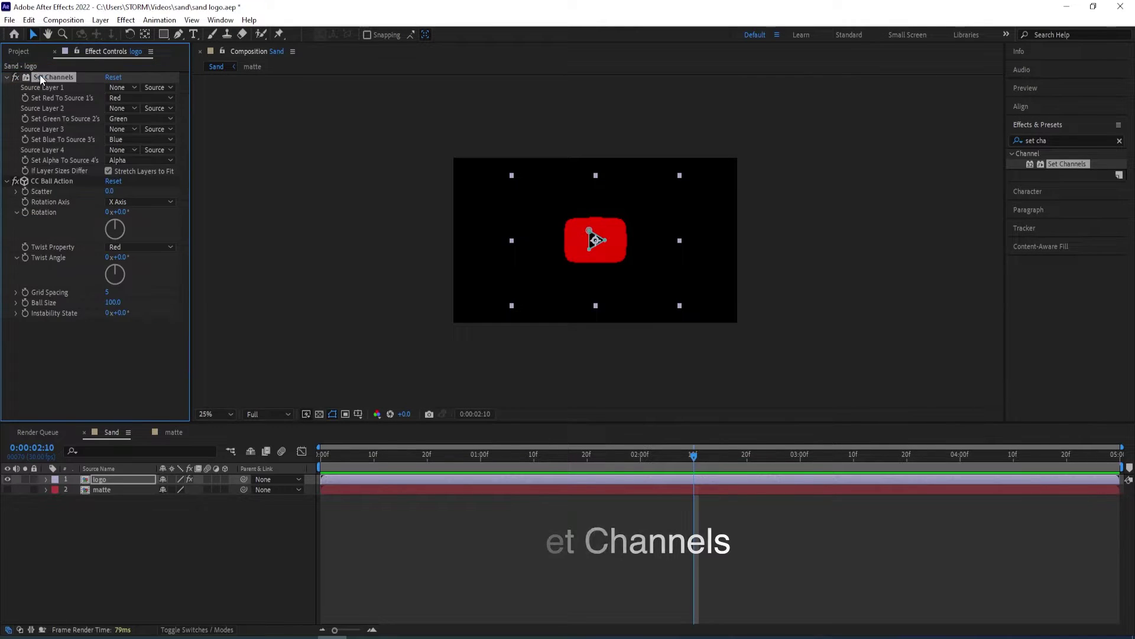
left_click(118, 88)
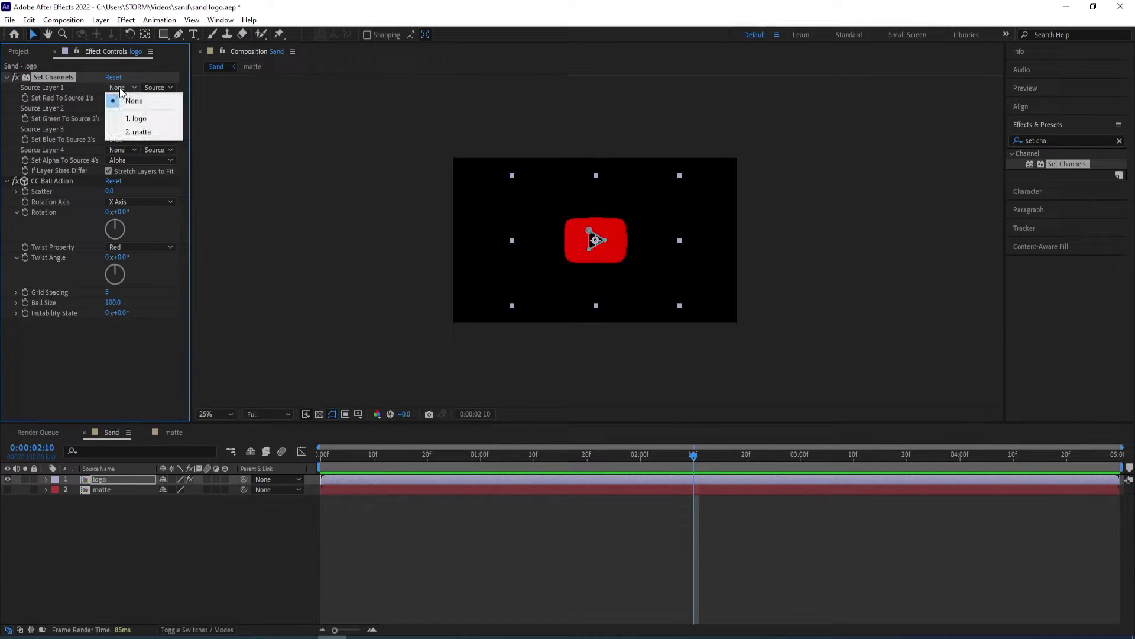
left_click(135, 134)
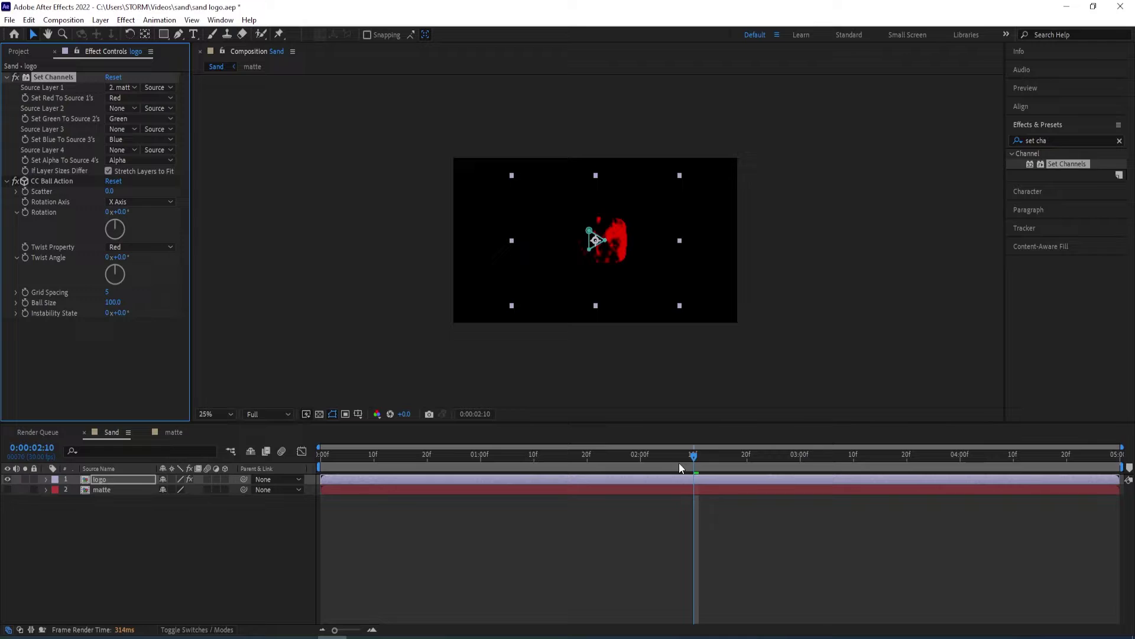
left_click_drag(693, 456, 619, 463)
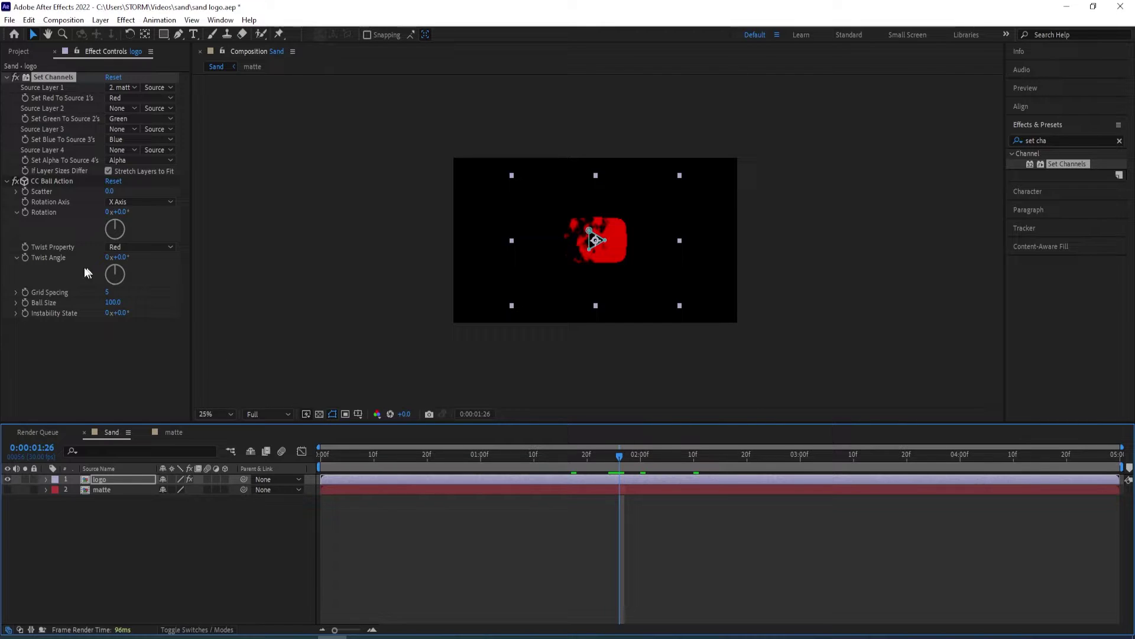
- Try several CC Ball Action Twist Angle values, starting at -90°, then undo
left_click(123, 258)
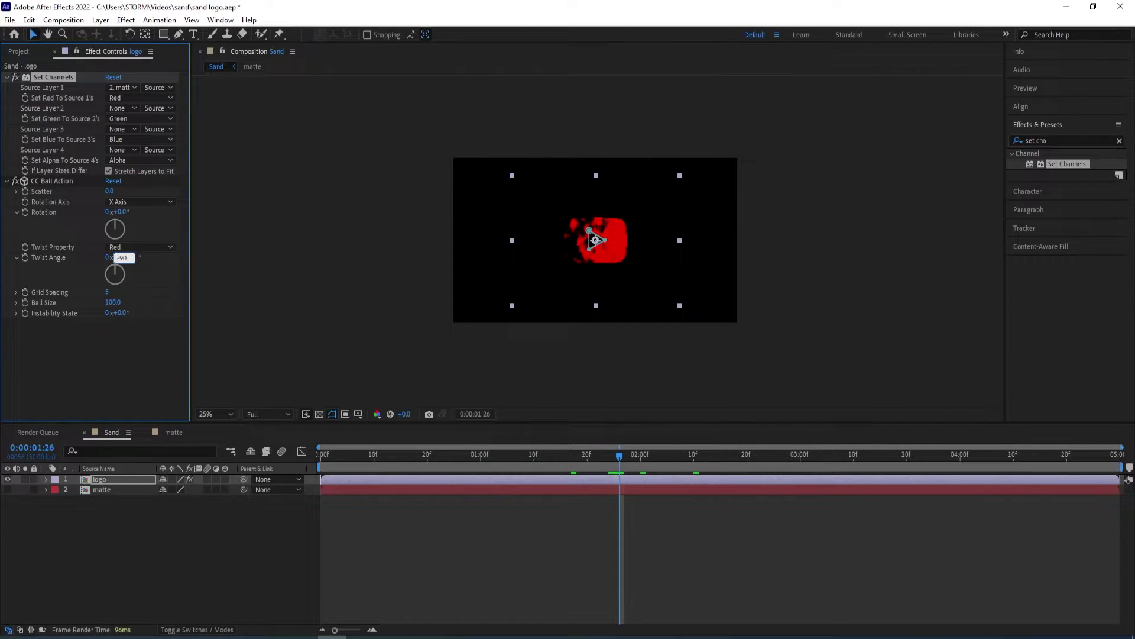
type("-90")
key("Return")
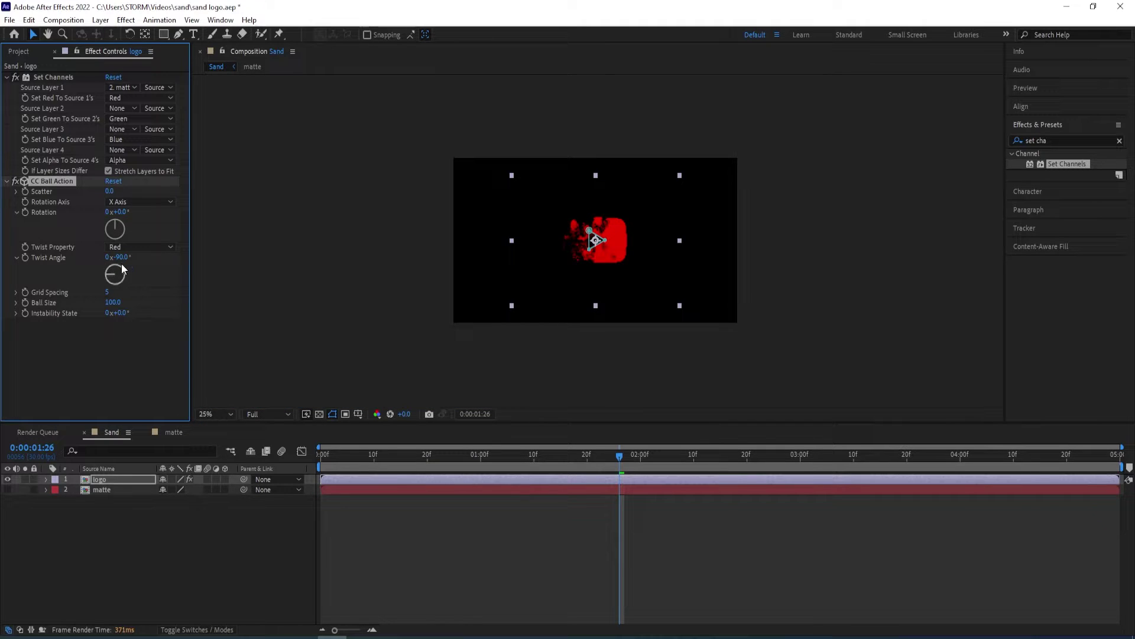
left_click_drag(121, 257, 161, 253)
scroll(549, 254, "up", 2)
left_click_drag(116, 261, 140, 291)
key("ctrl+z")
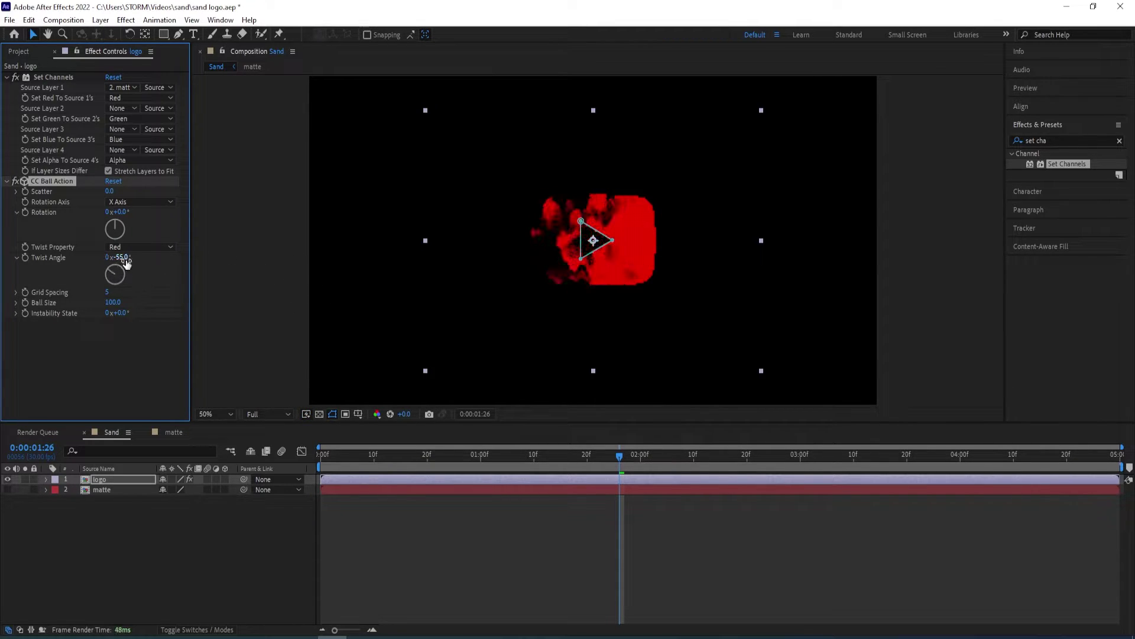
- Settle on a -90° Twist Angle and move the logo higher in the frame
left_click(122, 258)
type("-90")
key("Return")
key("comma")
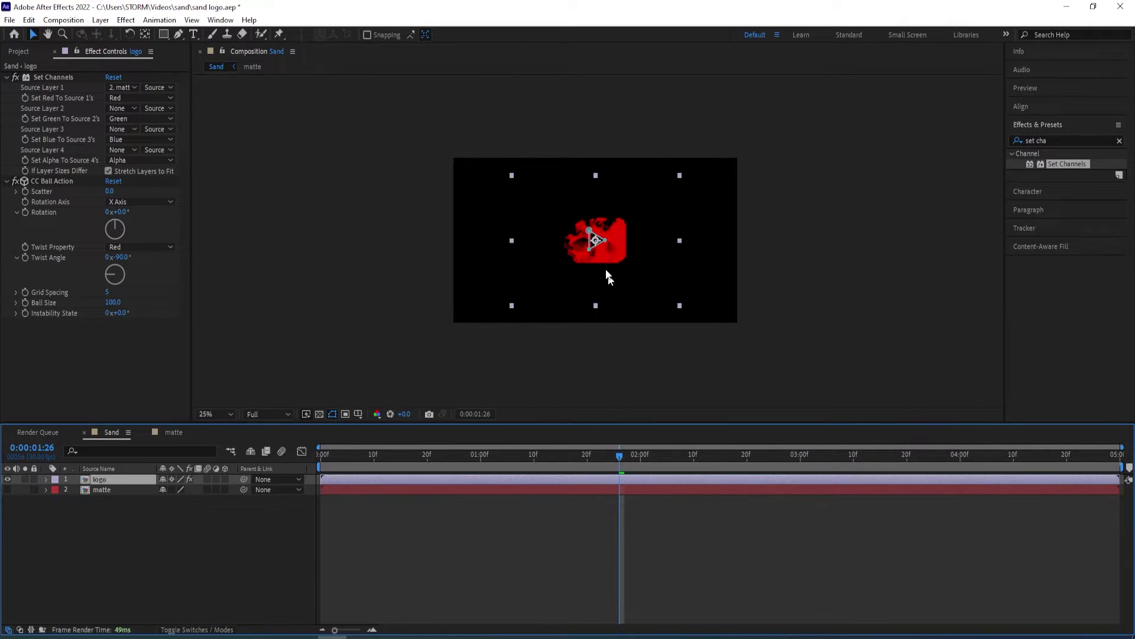
left_click_drag(607, 256, 604, 216)
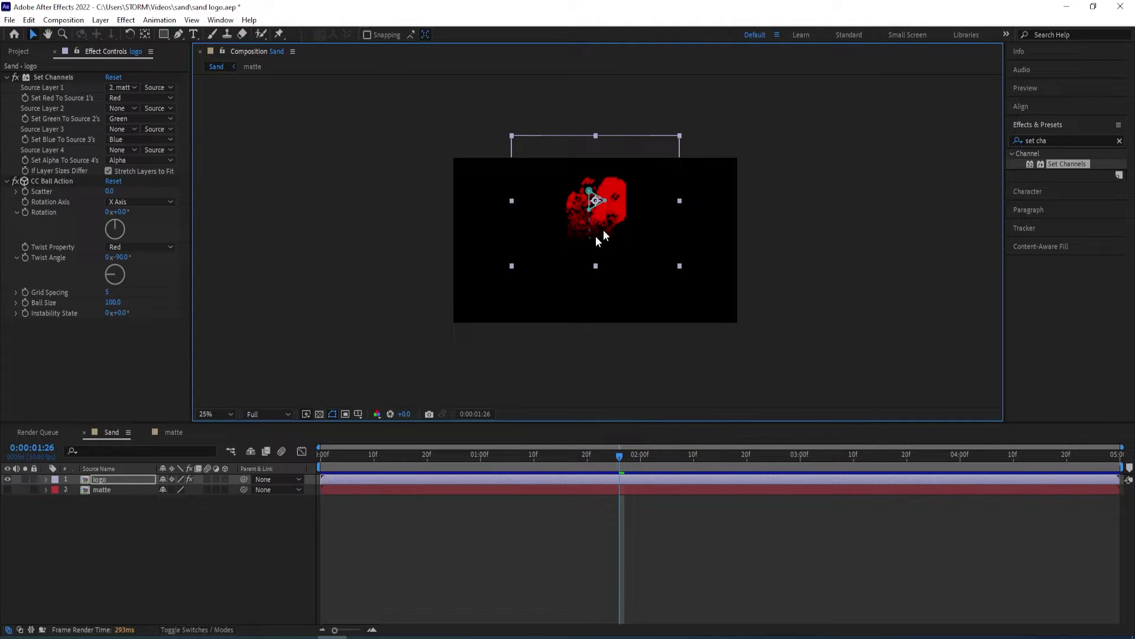
- Change the Sand composition height to 2000 and move the logo higher in the frame
left_click(65, 22)
left_click(96, 51)
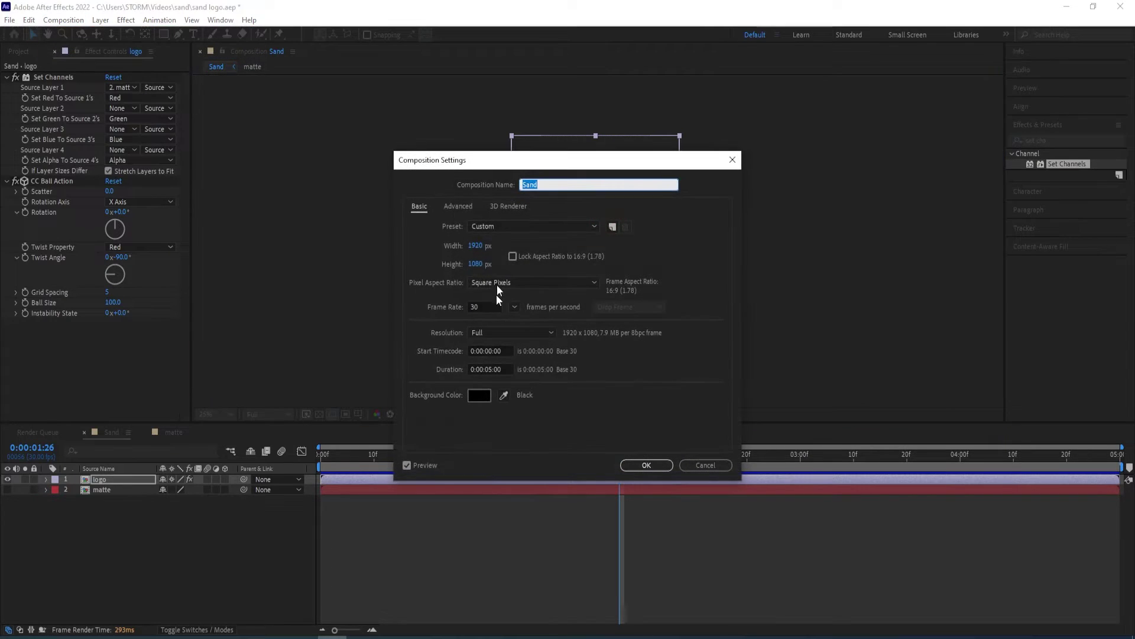
left_click(475, 264)
type("2000")
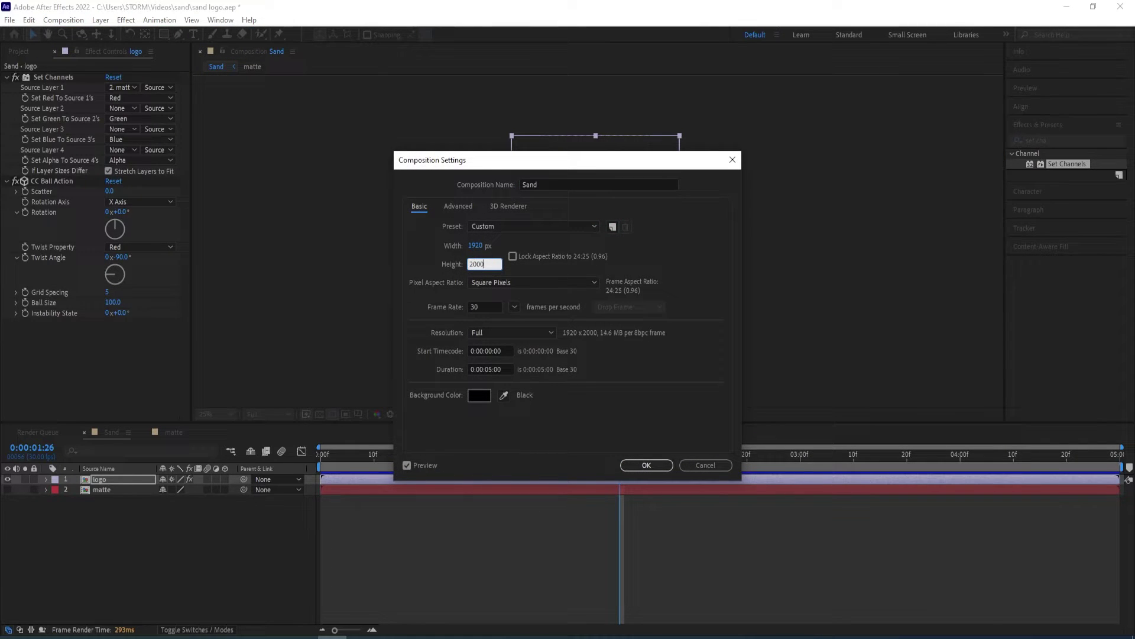
key("Return")
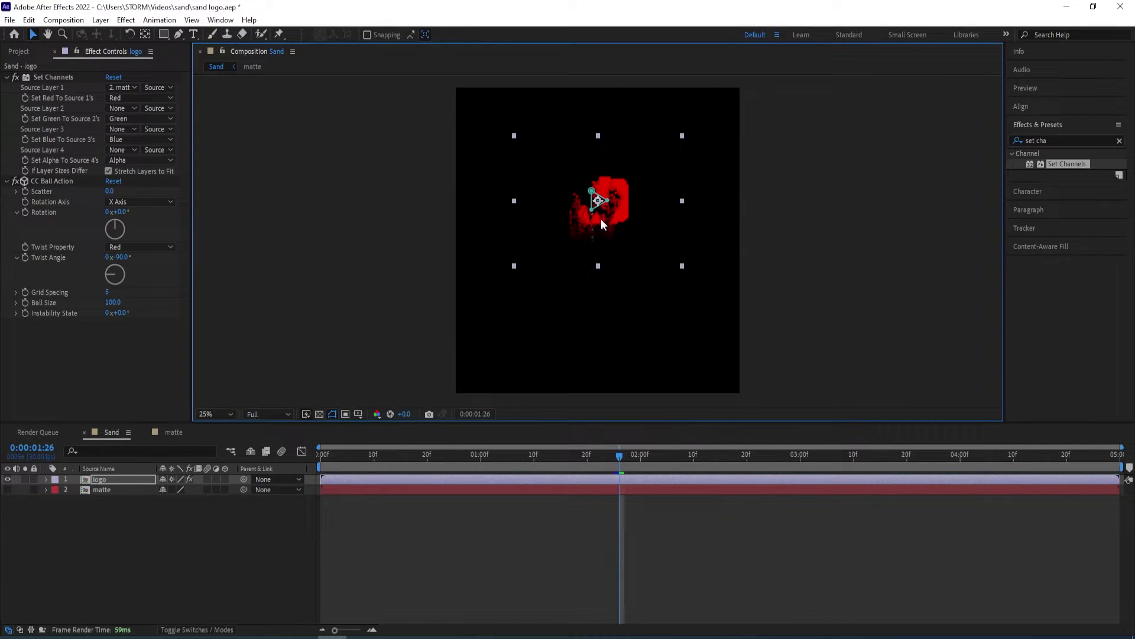
left_click_drag(602, 220, 616, 180)
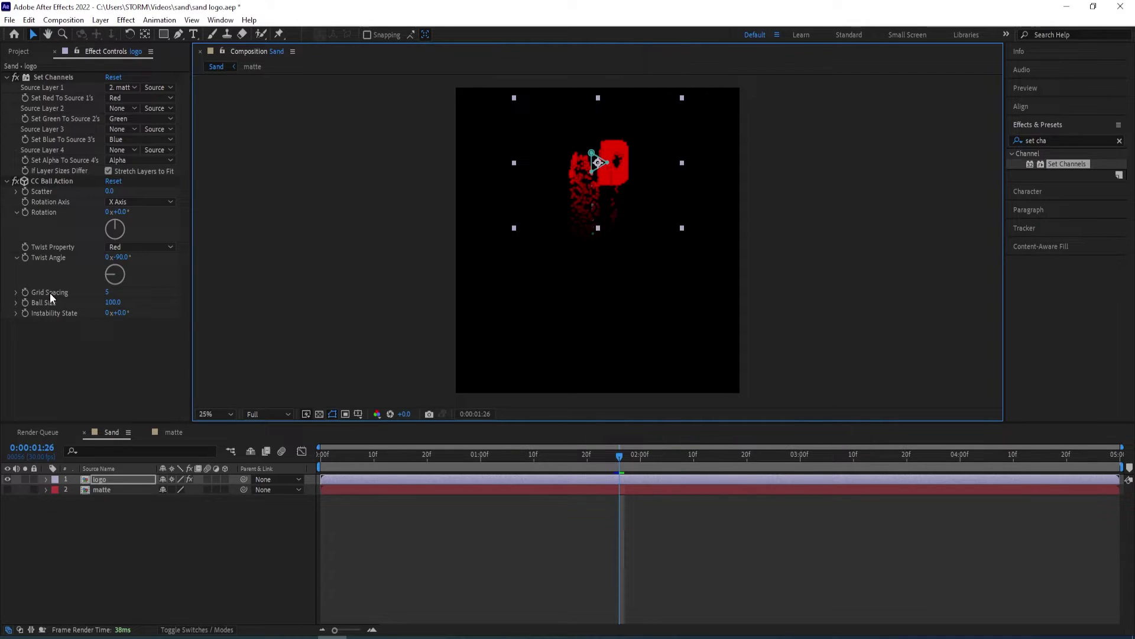
- Set CC Ball Action Grid Spacing to 0 and preview the finer crumble
left_click(106, 293)
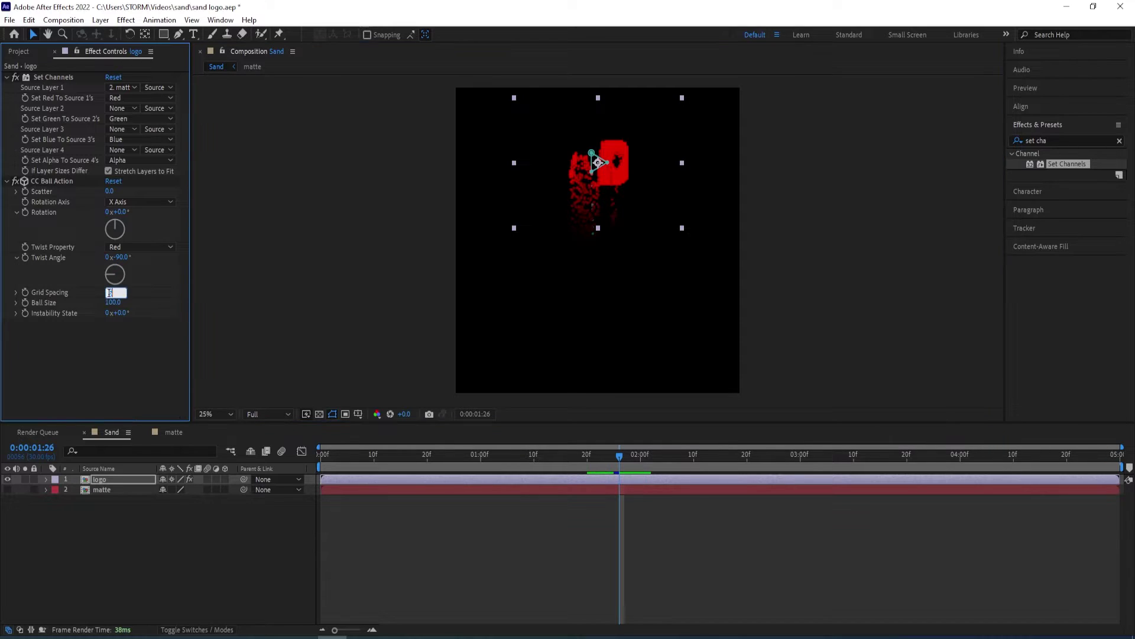
type("0")
key("Return")
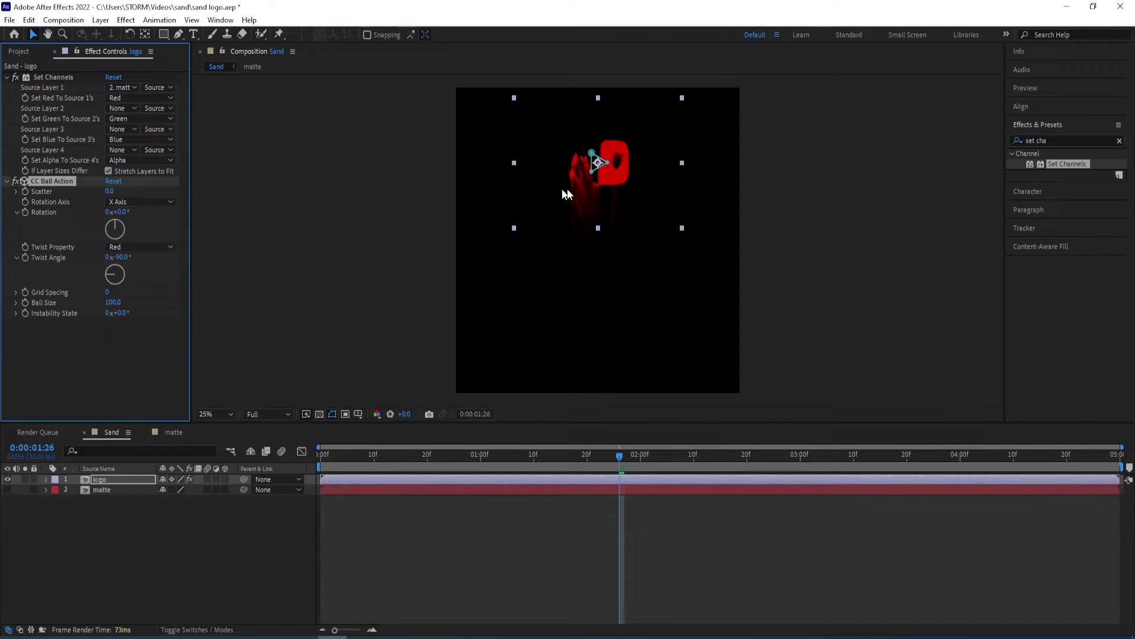
left_click_drag(621, 458, 530, 463)
key("space")
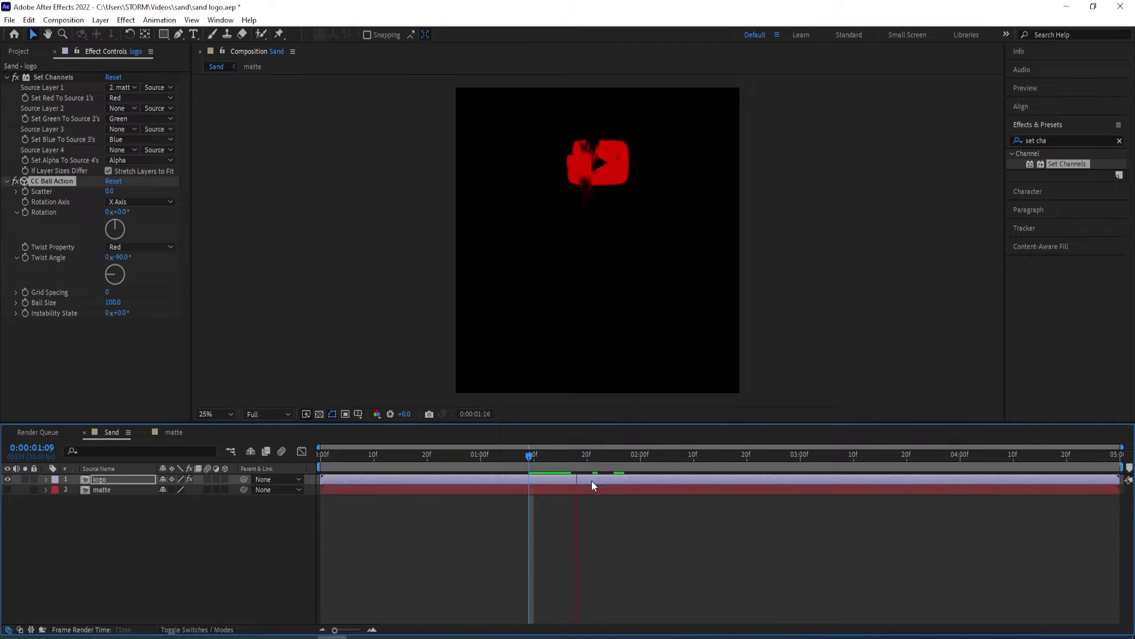
key("space")
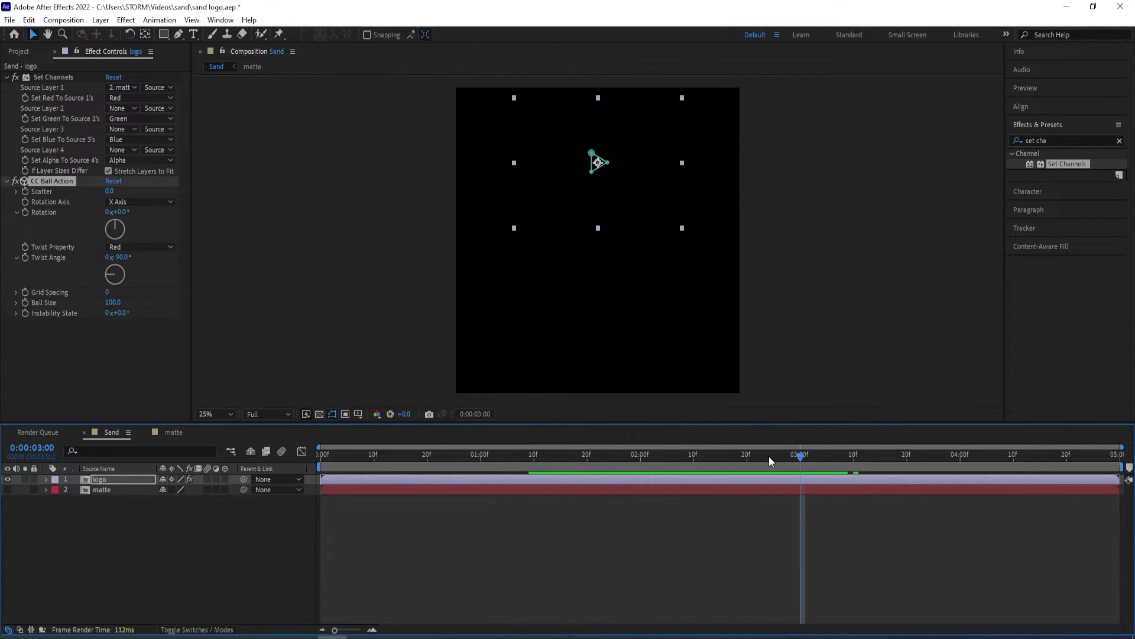
- Replay the preview from about 1s12f, then collapse the CC Ball Action and Set Channels effects
left_click_drag(768, 456, 544, 462)
key("space")
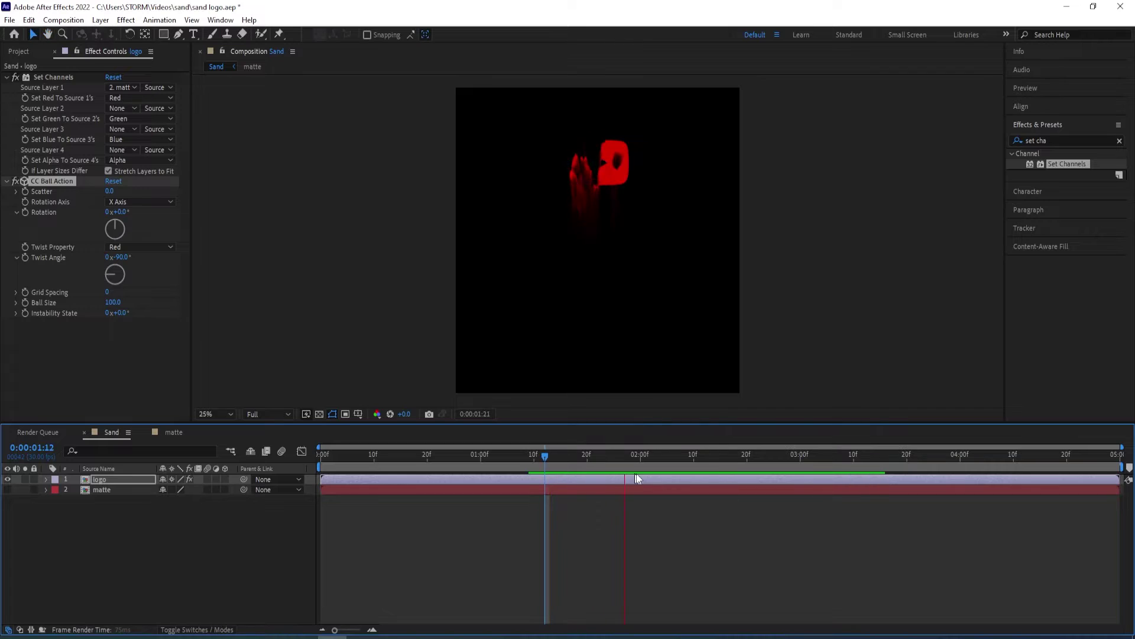
left_click(352, 301)
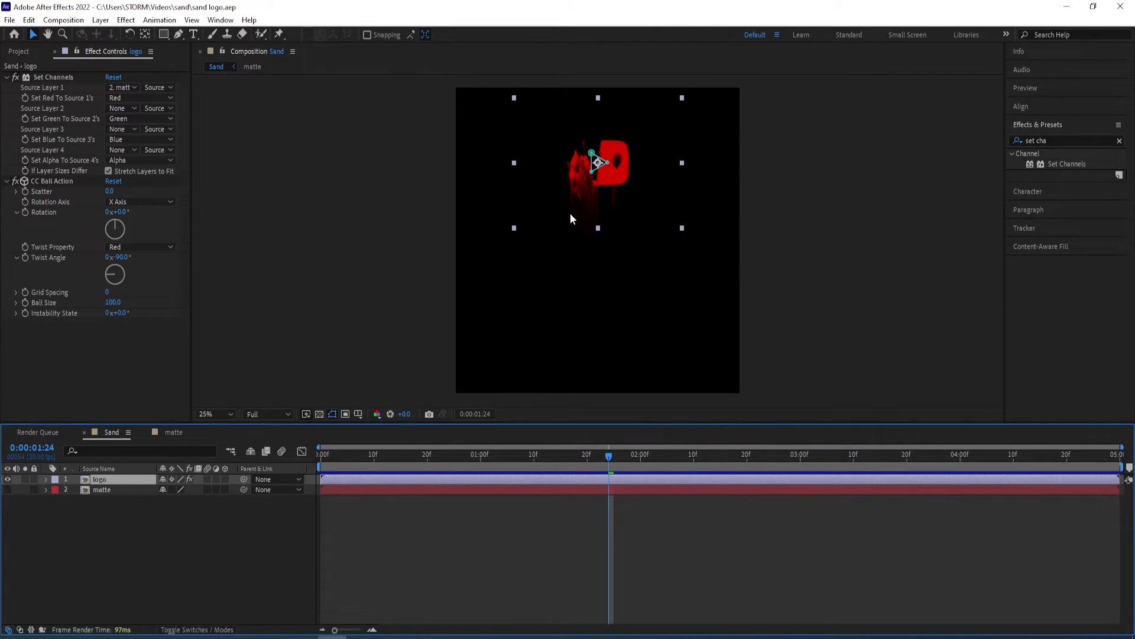
left_click(7, 181)
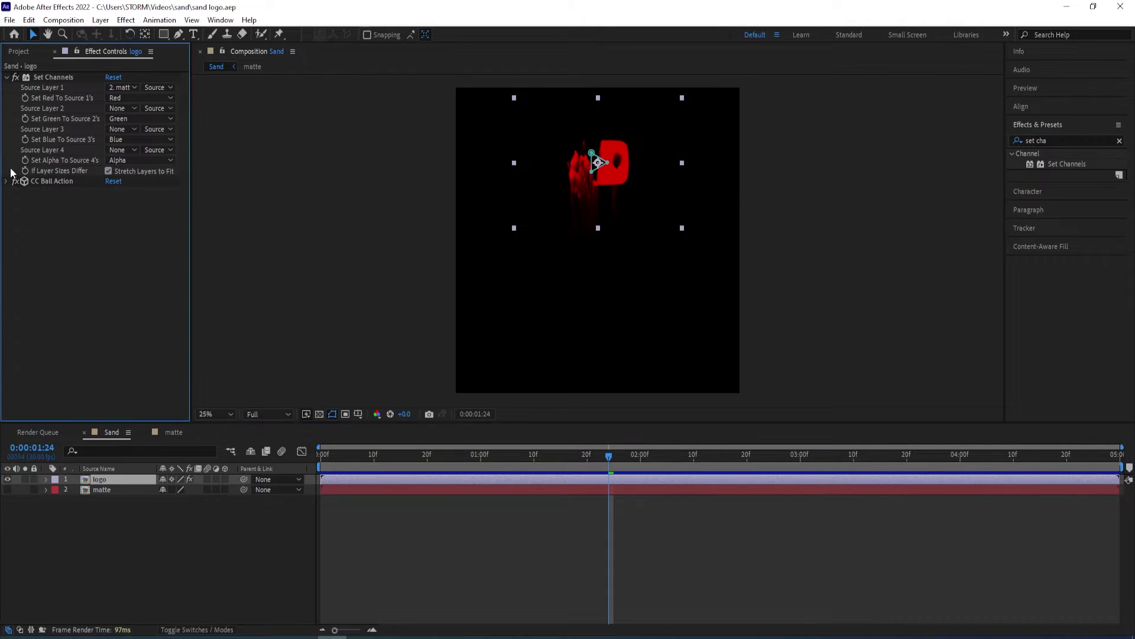
left_click(6, 78)
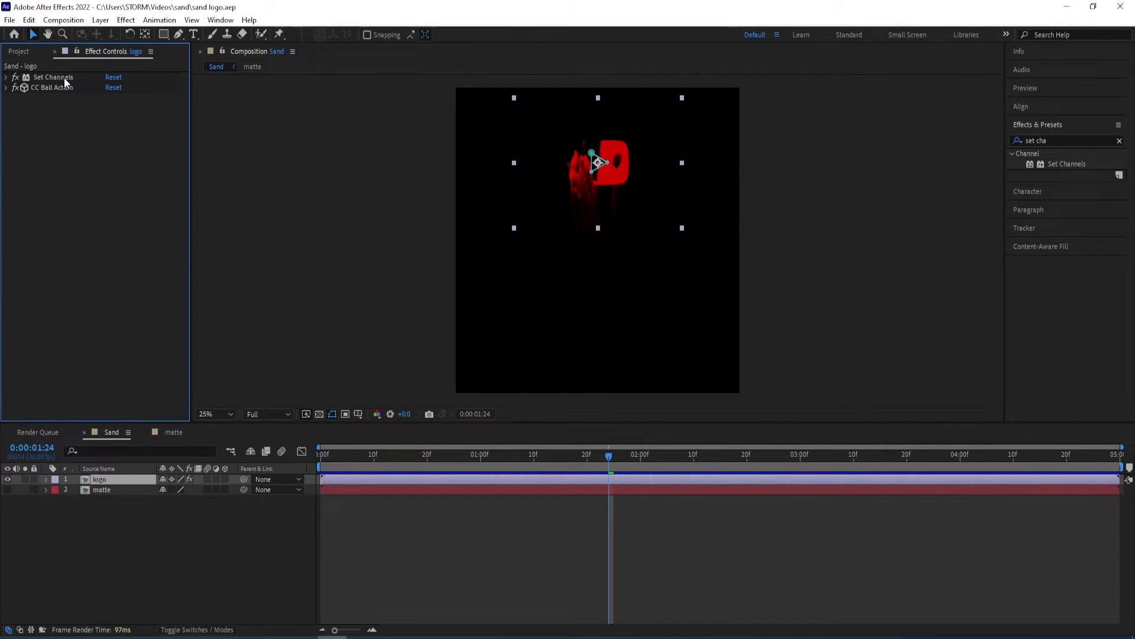
- Search for 'channel combiner' and apply Channel Combiner to the logo layer
left_click(1041, 141)
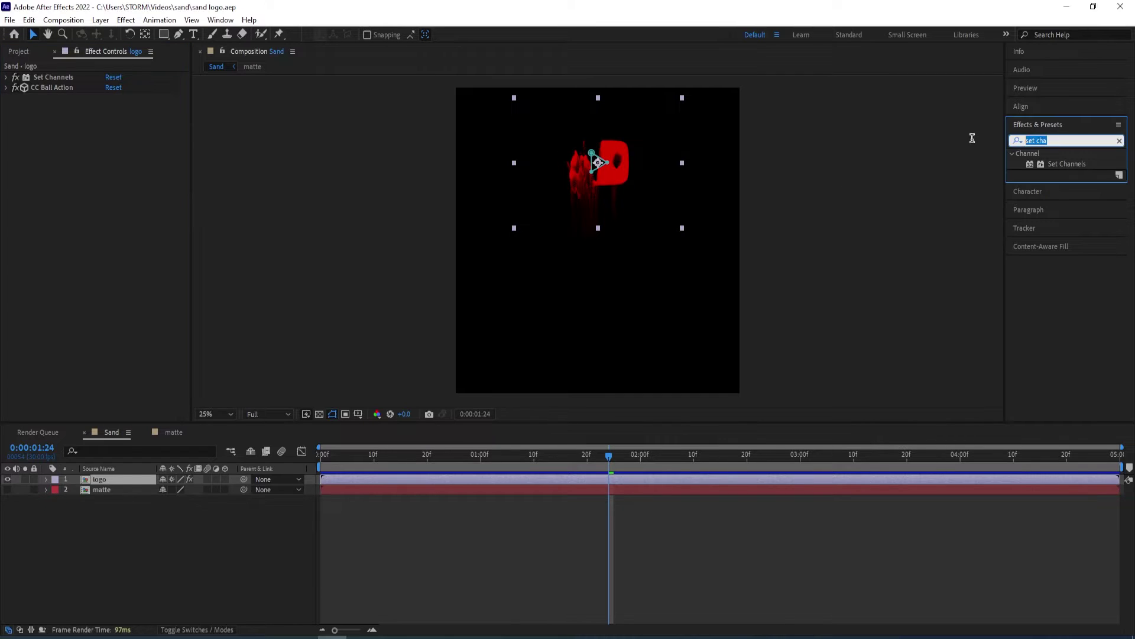
type("channel combiner")
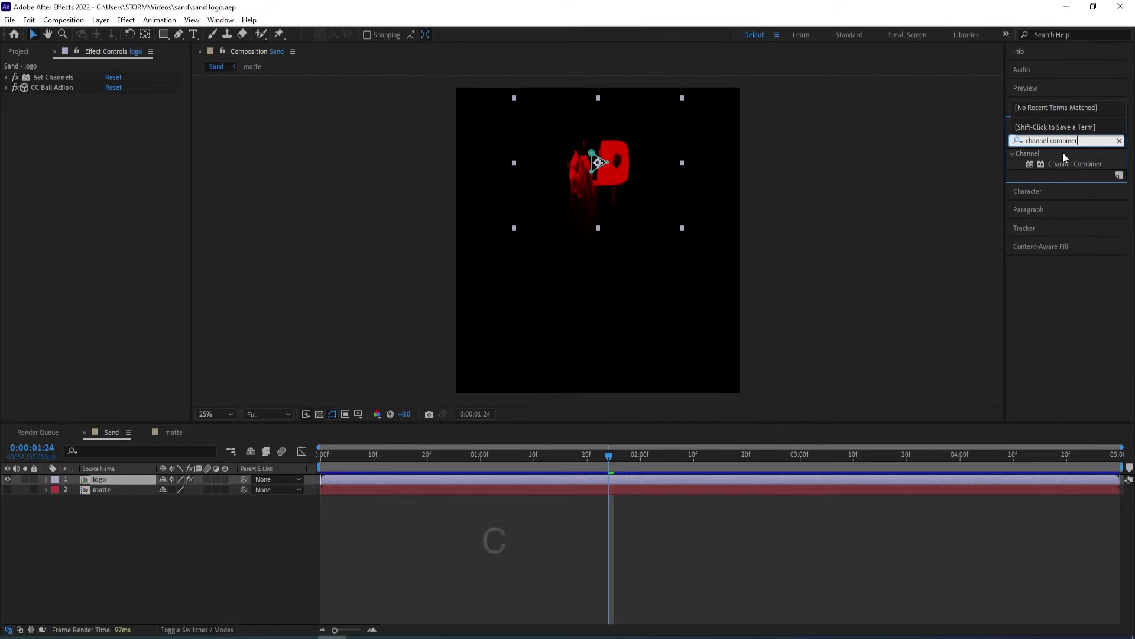
double_click(1053, 163)
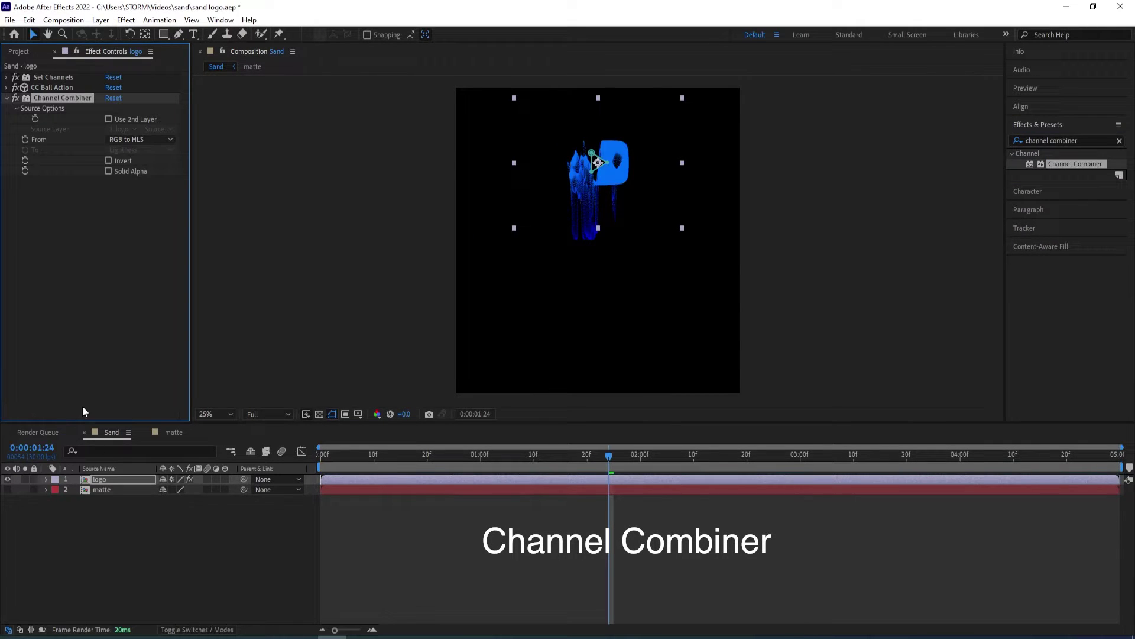
- Set Channel Combiner From Red To Alpha Only, then search effects for 'fractal'
left_click(142, 139)
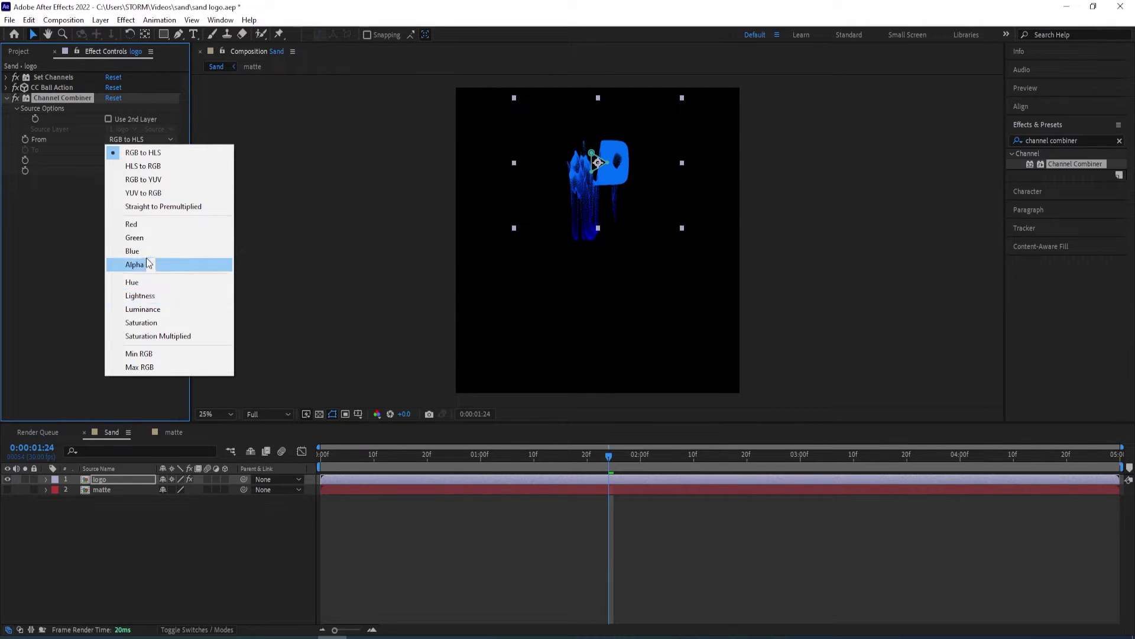
left_click(142, 224)
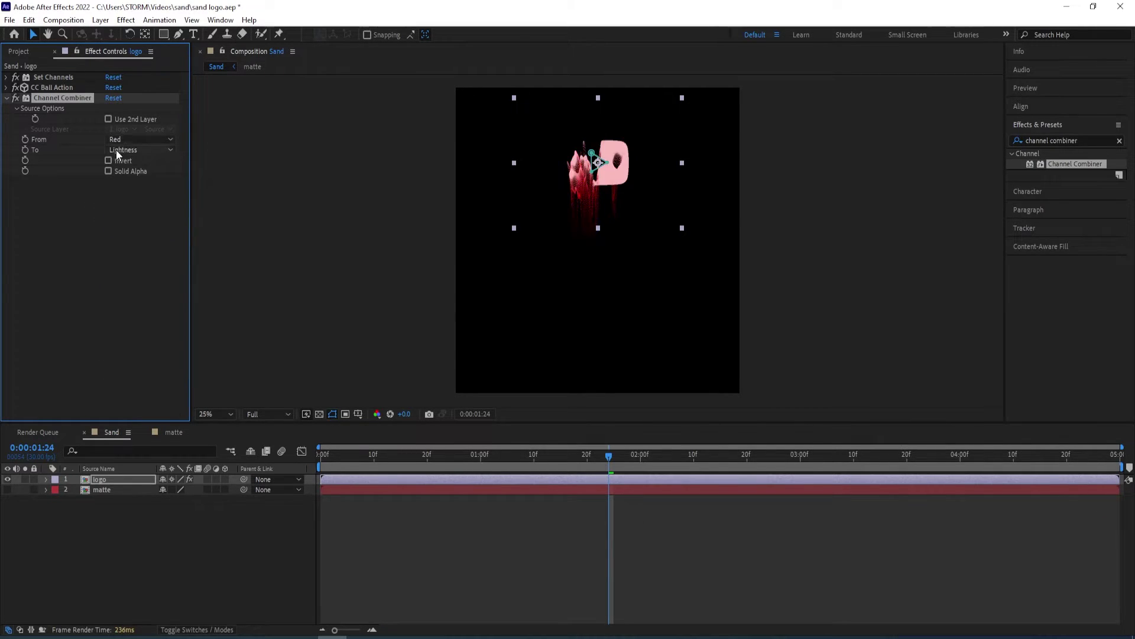
left_click(115, 150)
left_click(141, 307)
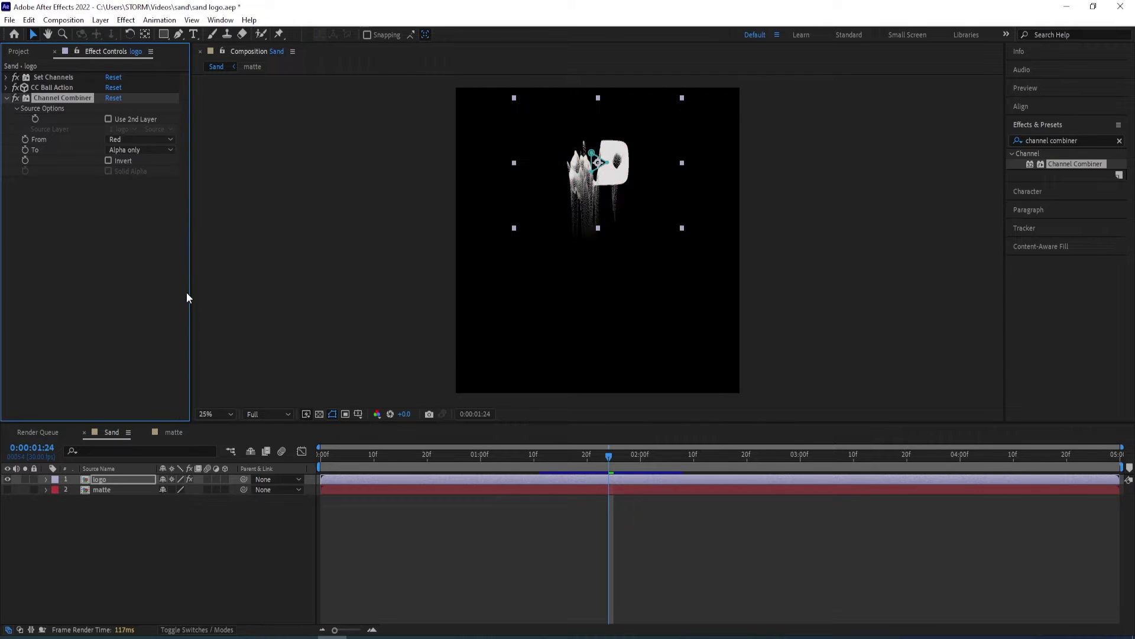
left_click(1087, 140)
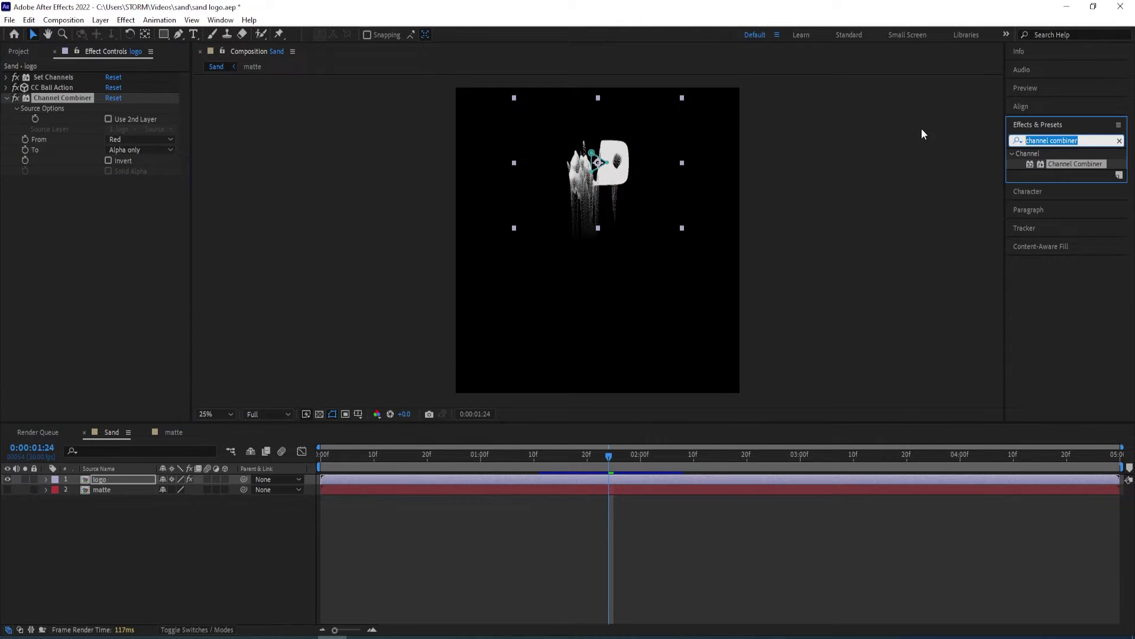
type("fractal")
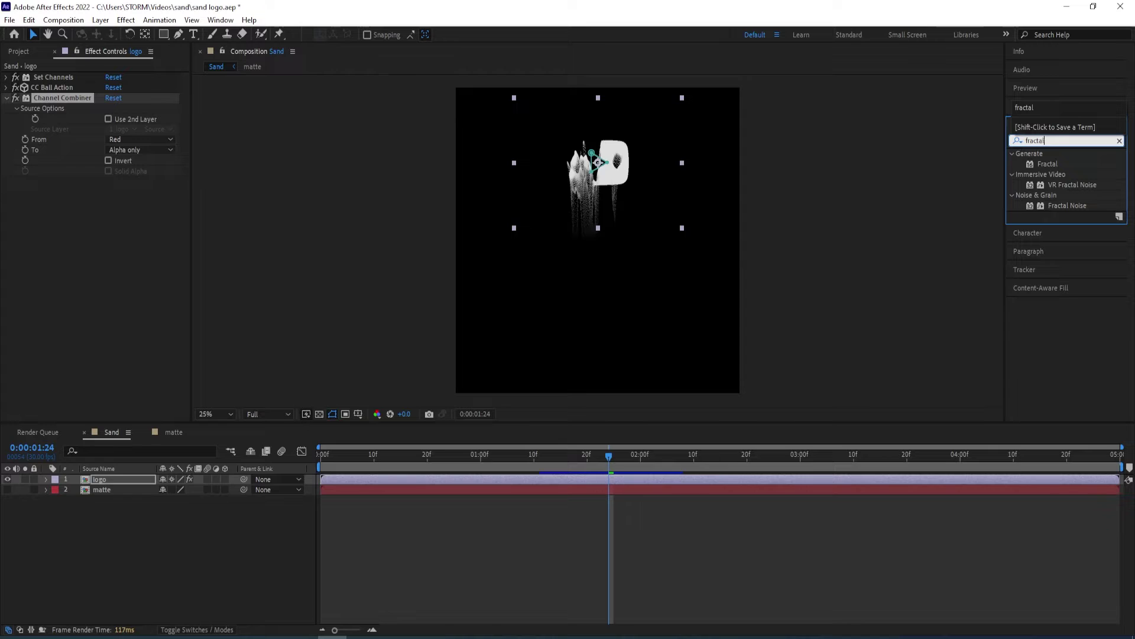
- Apply Fractal Noise to the logo layer and set its Brightness to -25
double_click(1069, 205)
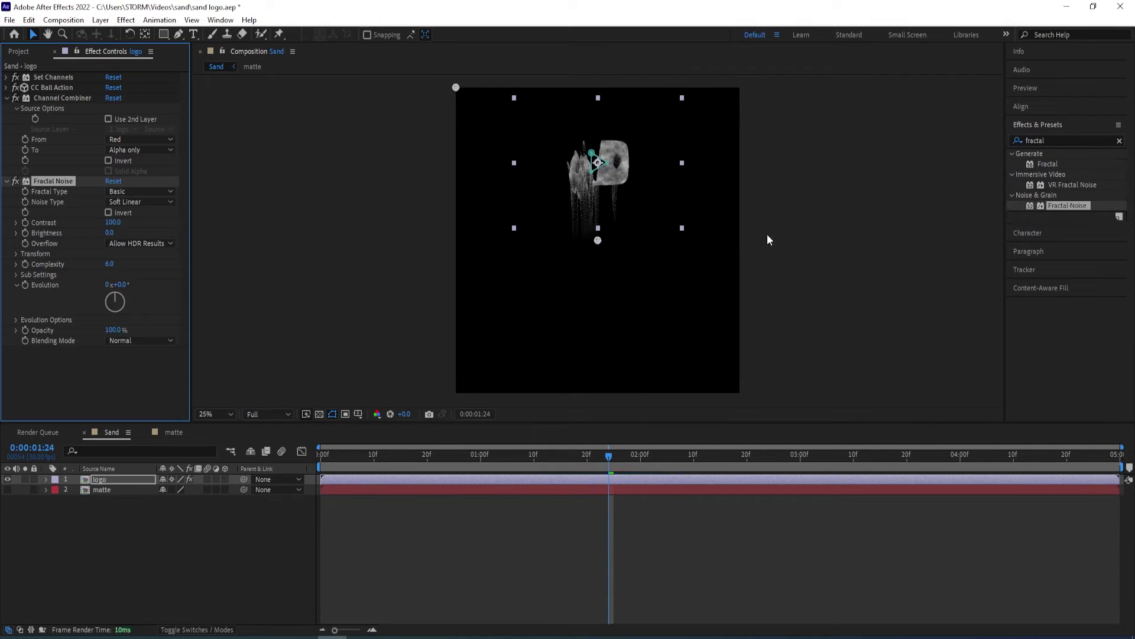
left_click(110, 232)
type("-10")
key("Return")
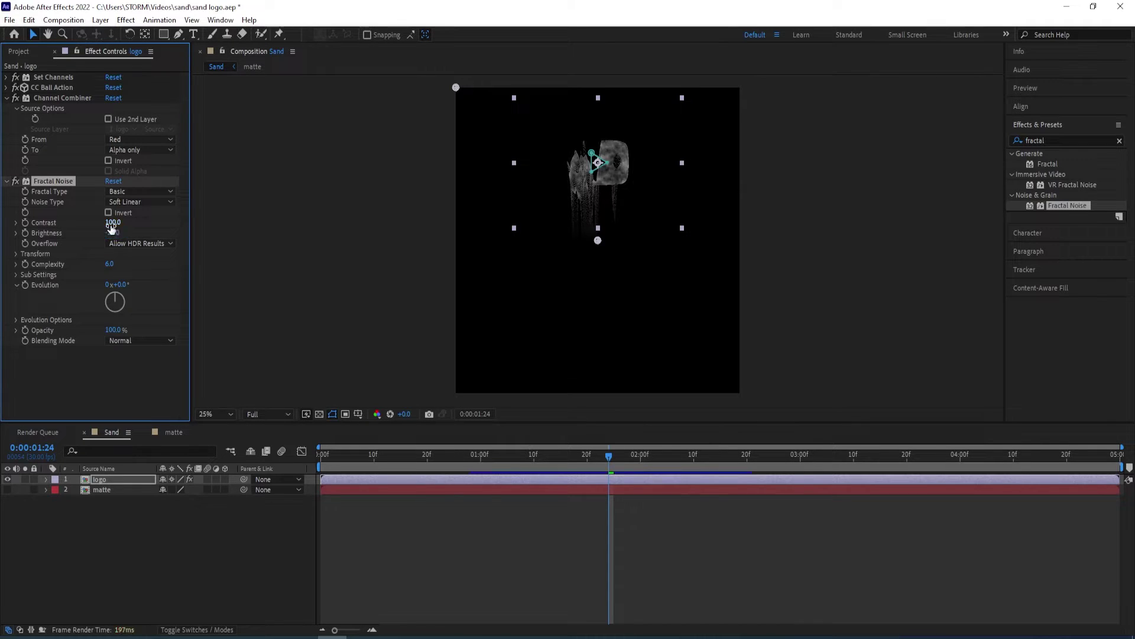
- Set the Fractal Noise Transform Scale to 12 and widen the Effect Controls panel
left_click(16, 254)
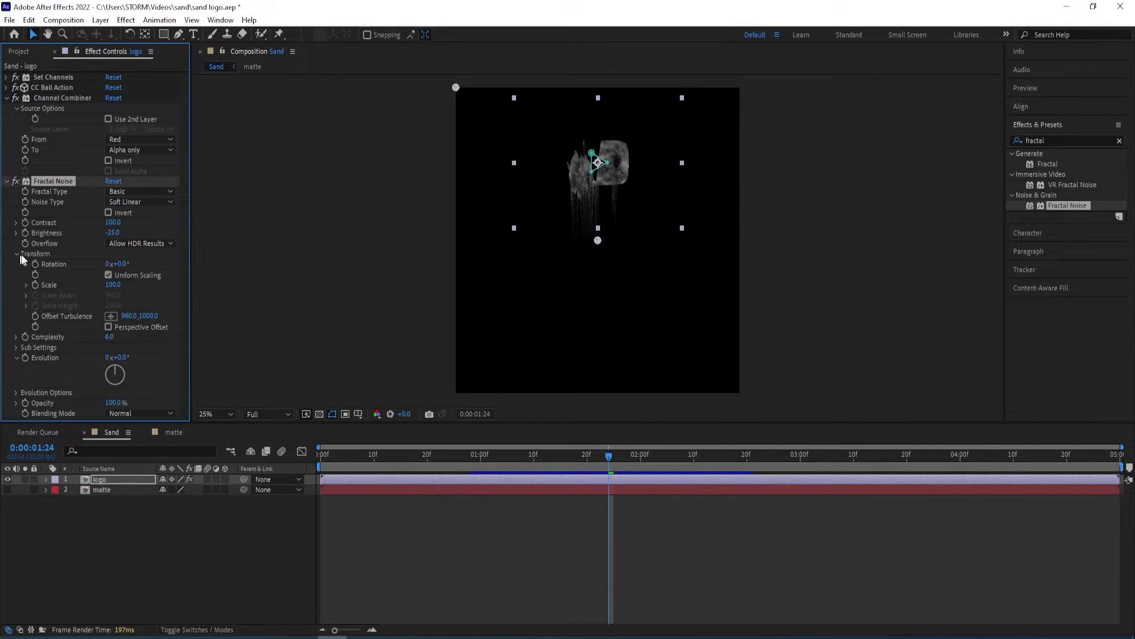
left_click(112, 285)
type("12")
key("Return")
left_click(26, 285)
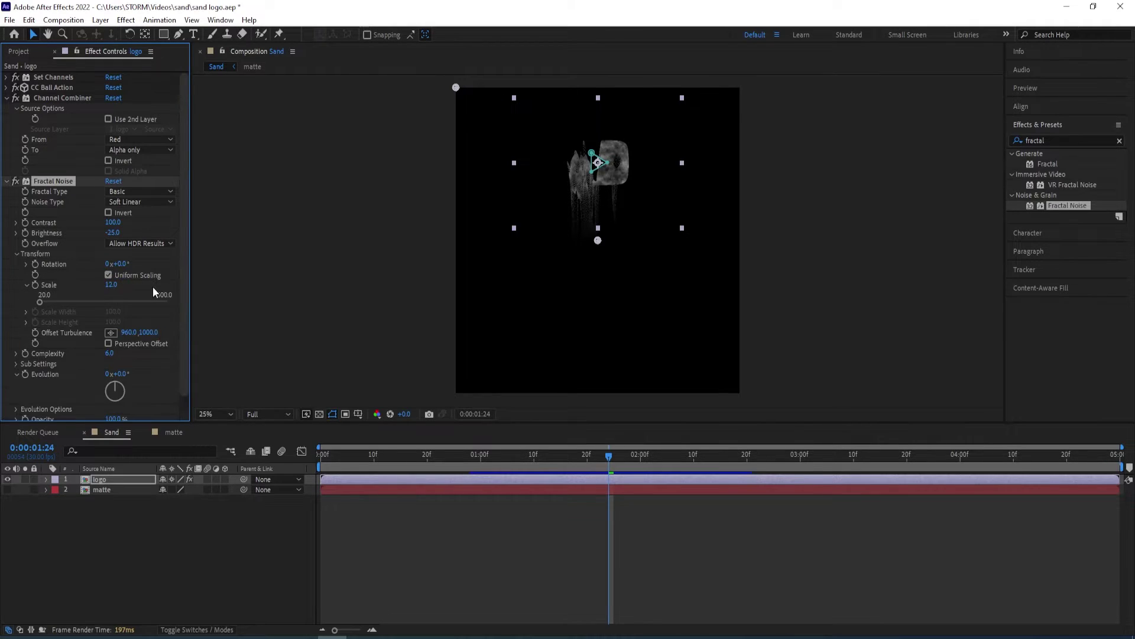
left_click_drag(190, 237, 215, 237)
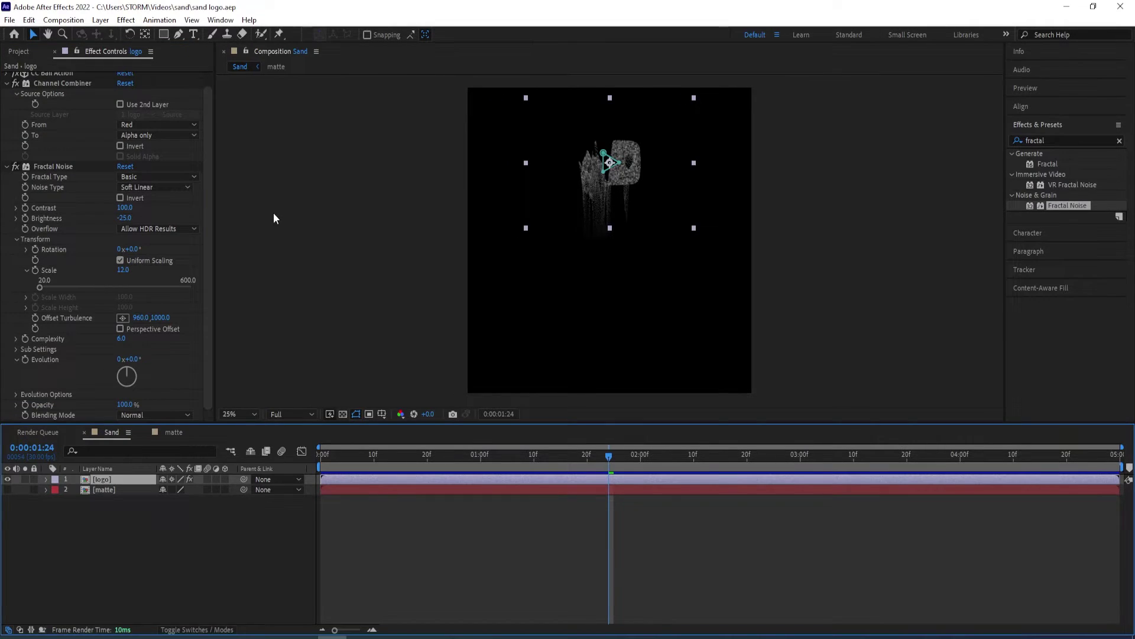
left_click(1063, 140)
- Search for 'colorama' and apply Colorama to the logo layer
type("colorm")
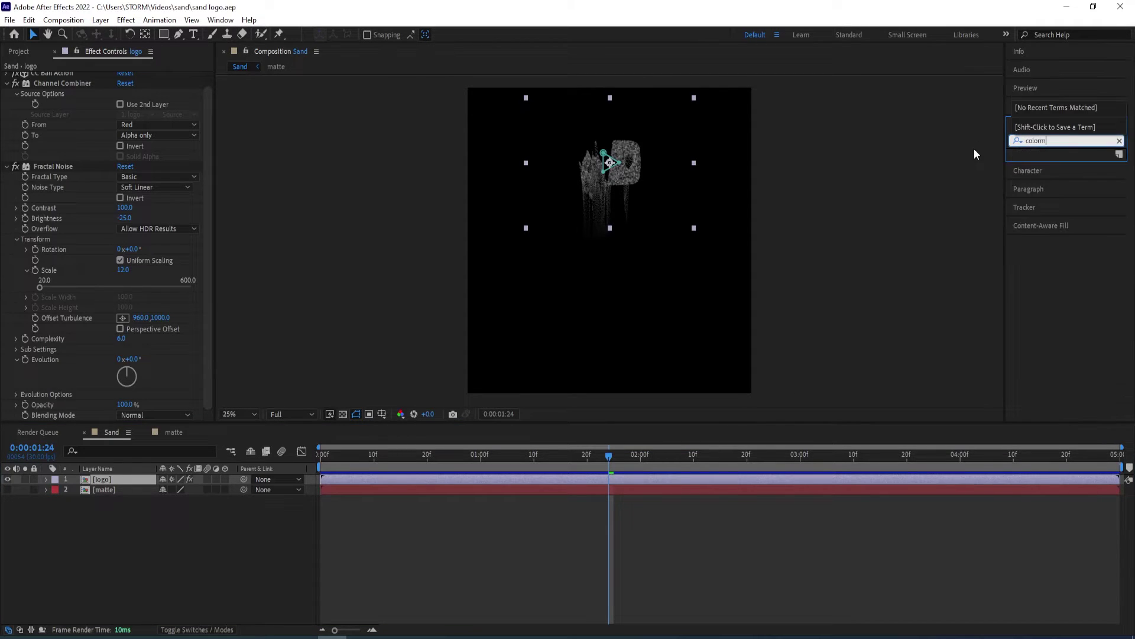
key("BackSpace")
type("ama")
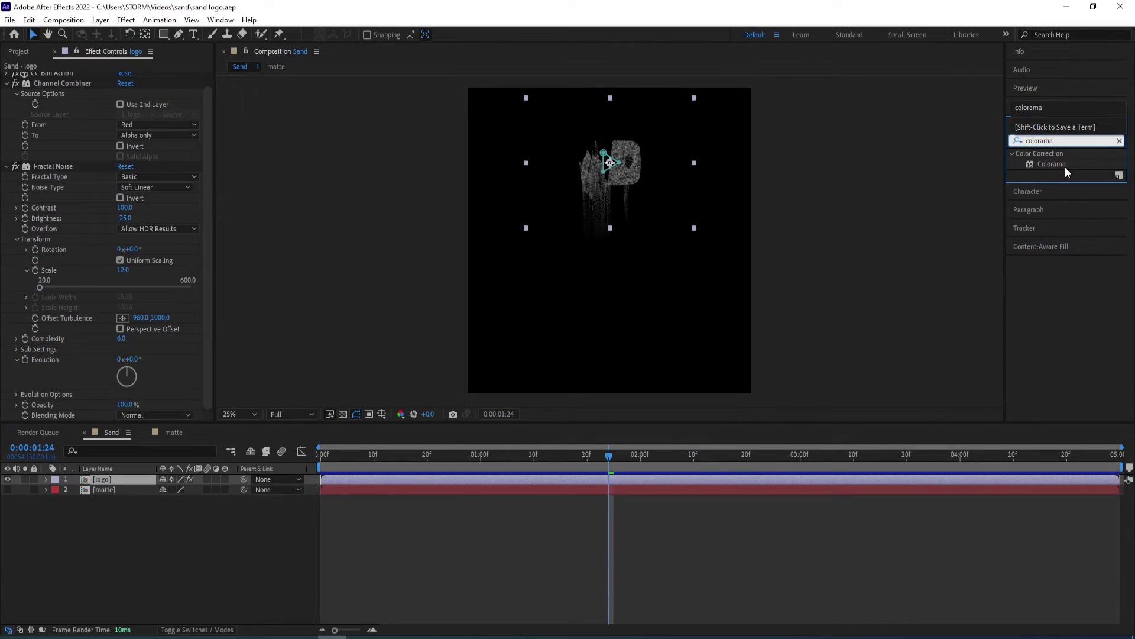
left_click(1063, 164)
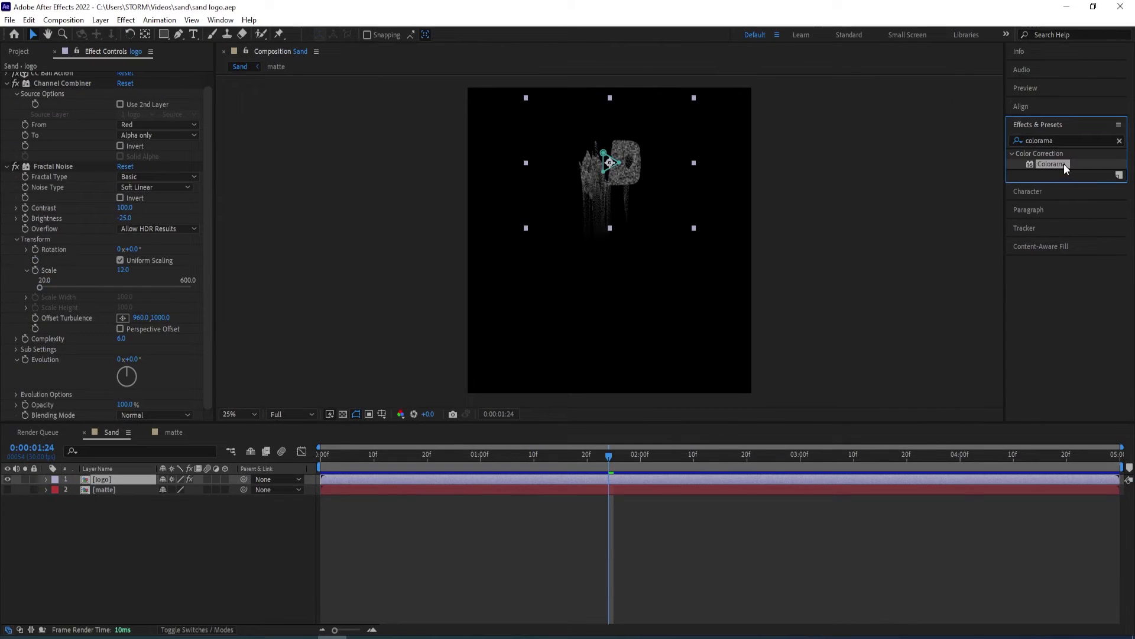
double_click(1064, 164)
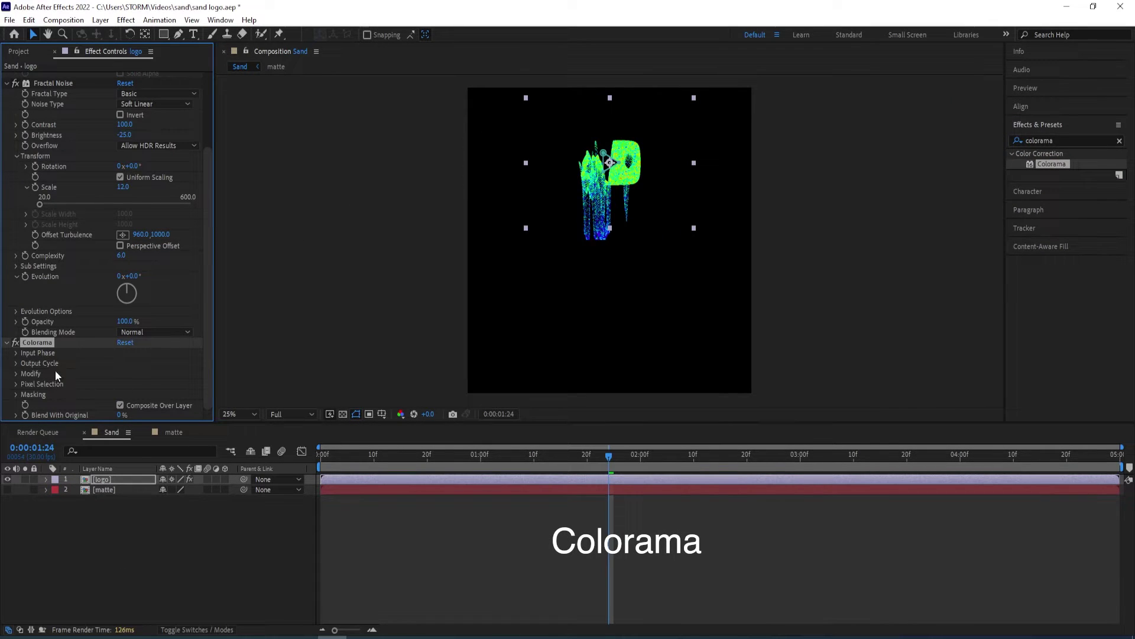
- Toggle Colorama's Modify Alpha option and expand Output Cycle to the preset palette list
left_click(15, 376)
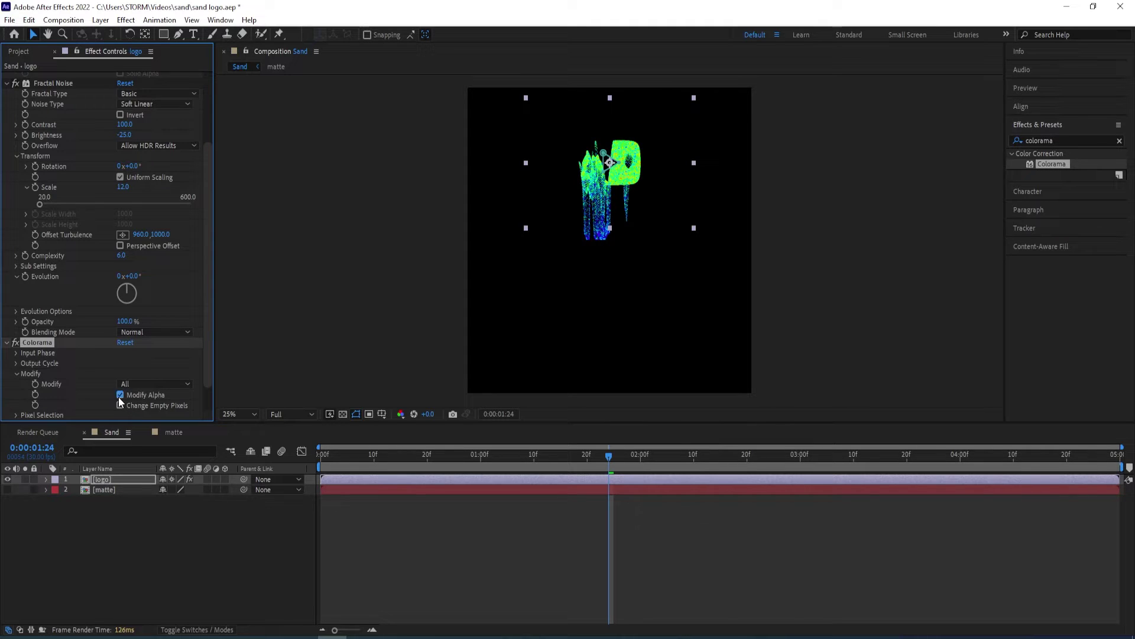
left_click(119, 395)
left_click(16, 374)
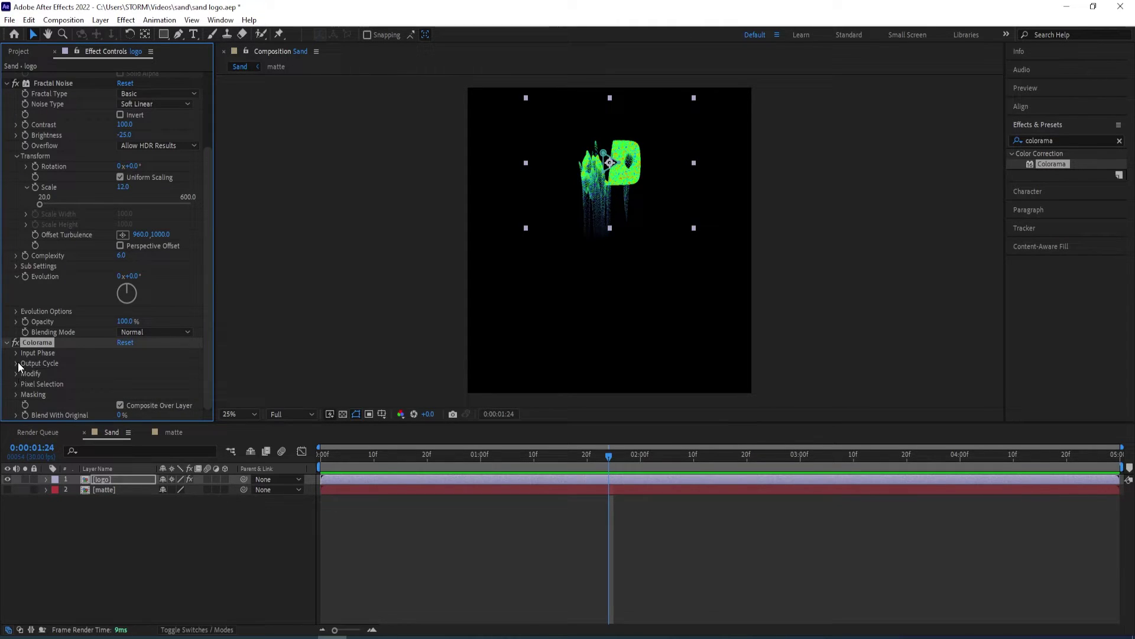
left_click(17, 363)
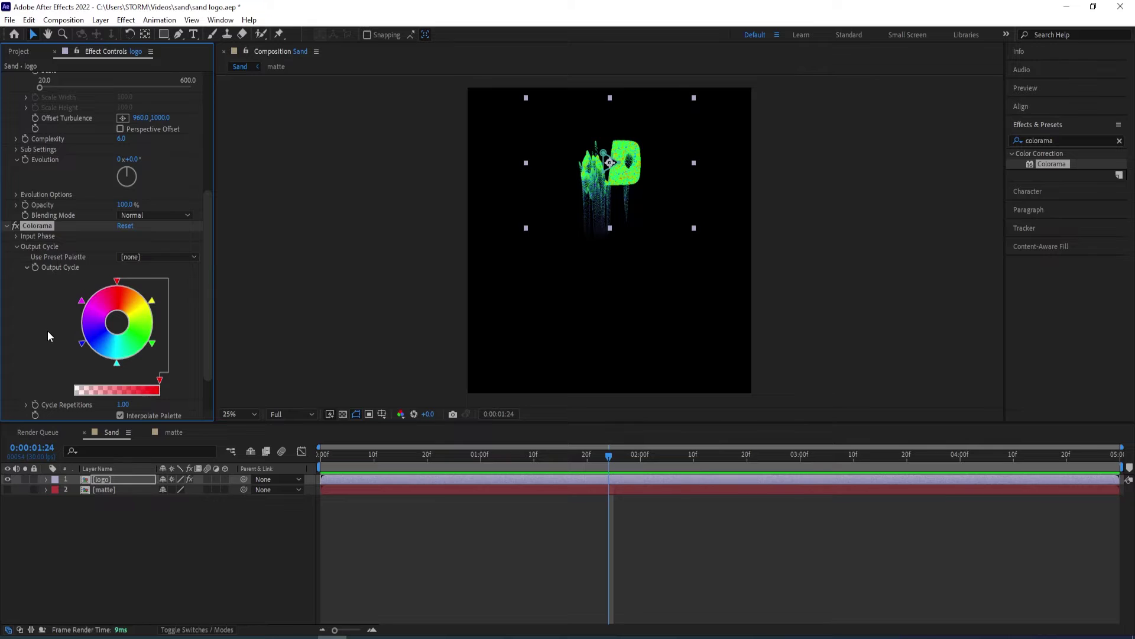
scroll(43, 346, "down", 2)
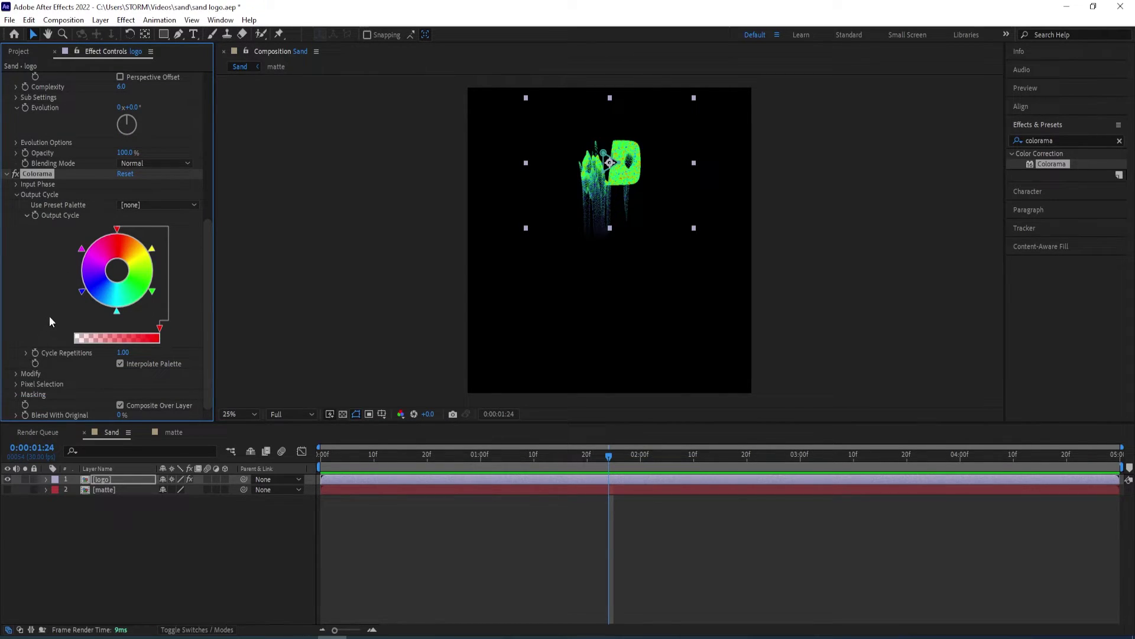
left_click(138, 207)
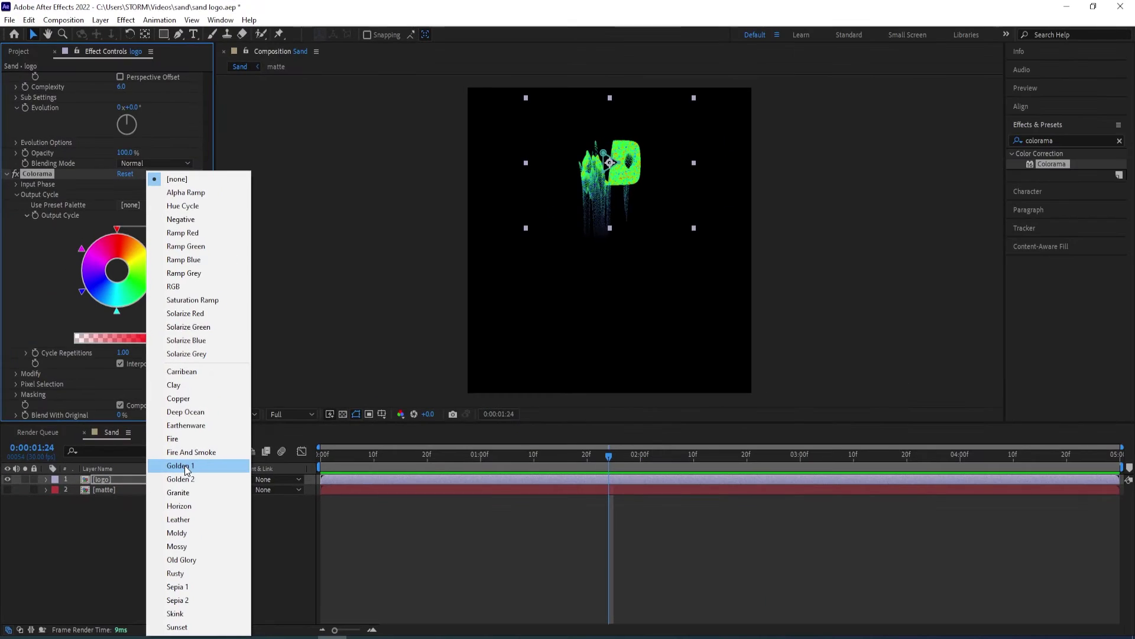
- Use the Golden 1 palette with Cycle Repetitions 6 and preview the sand dissolve
left_click(178, 466)
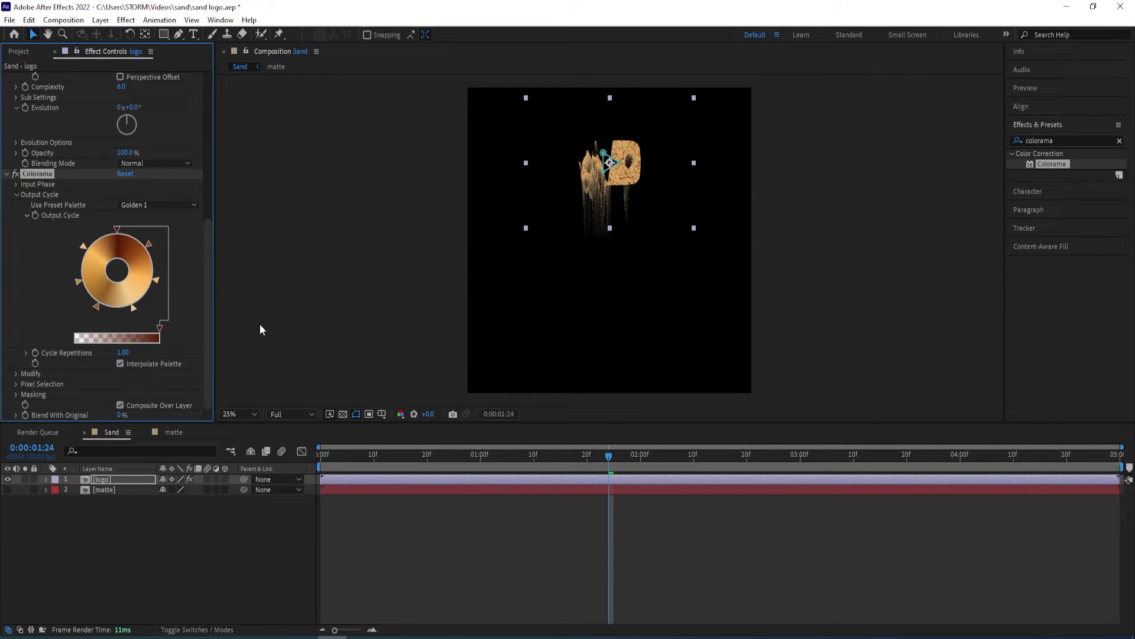
left_click(118, 353)
left_click(124, 352)
key("Return")
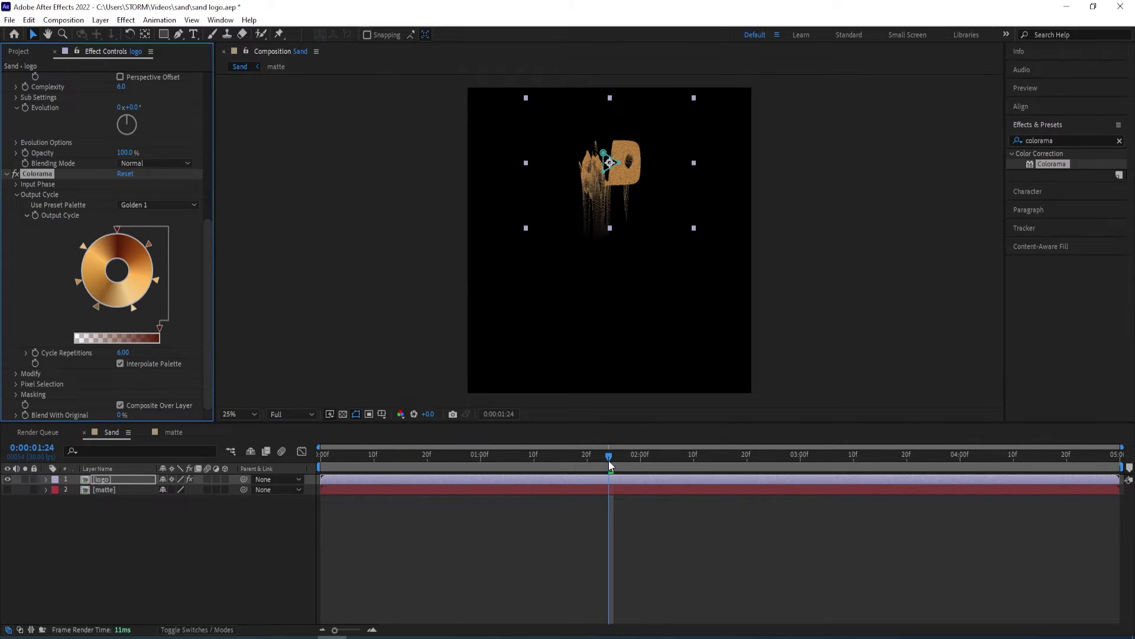
left_click_drag(609, 456, 492, 453)
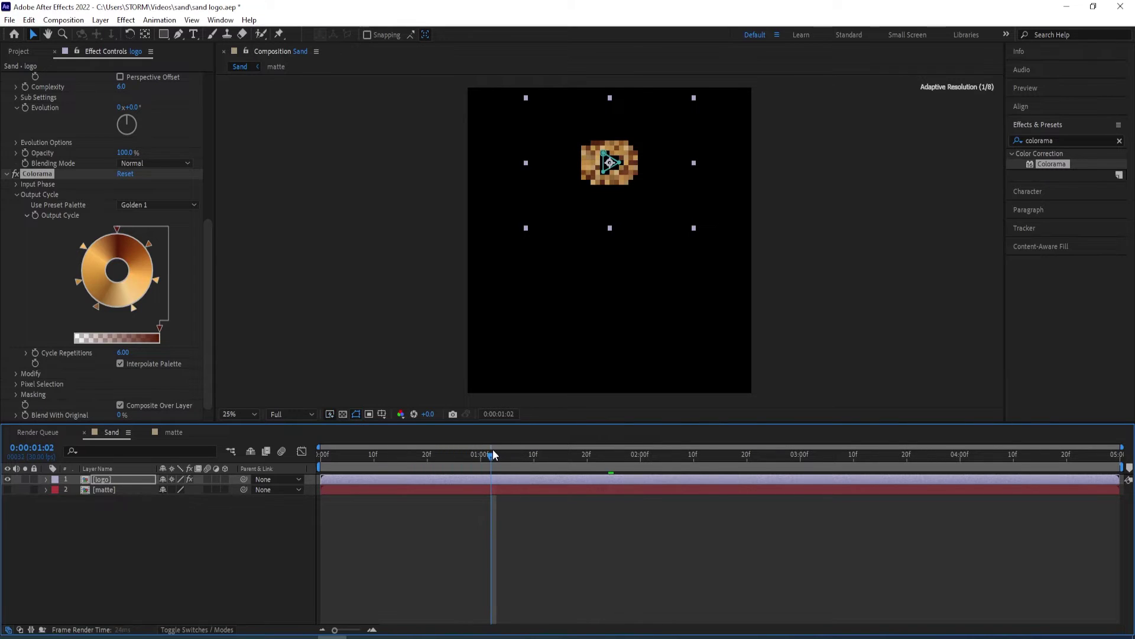
key("space")
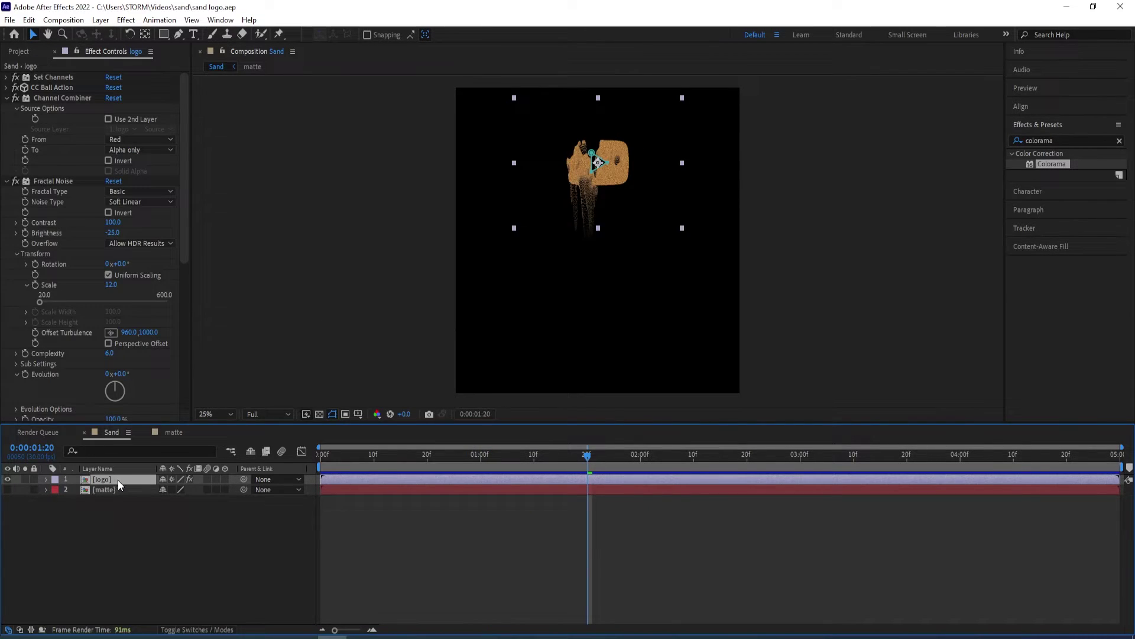
- Duplicate the logo layer and rename the lower copy 'logo_small sand'
key("ctrl+d")
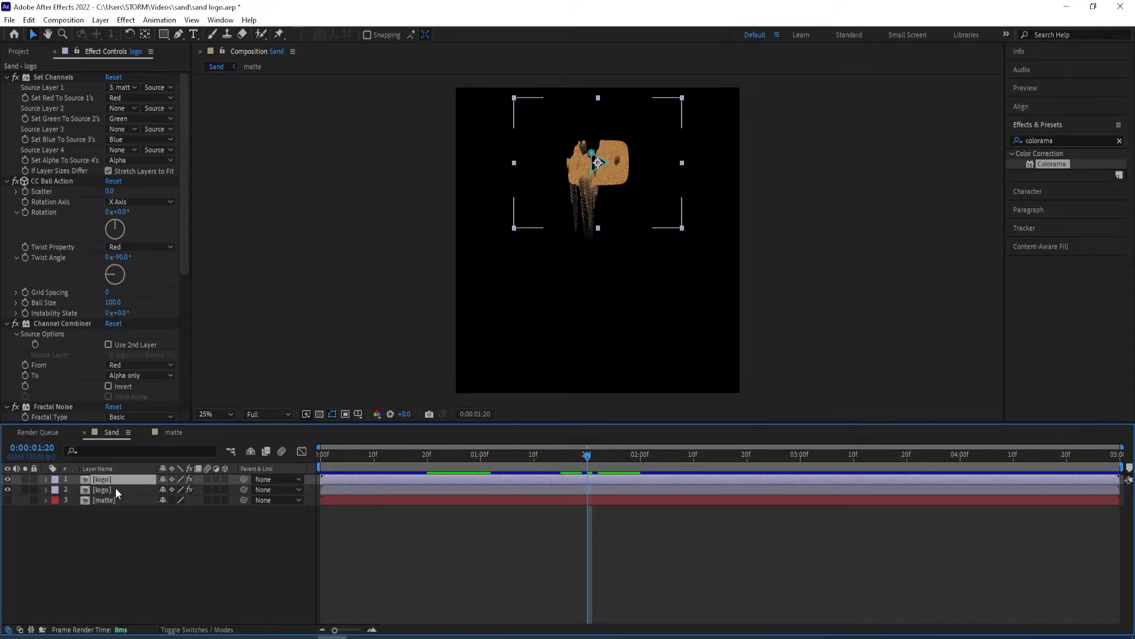
left_click(116, 488)
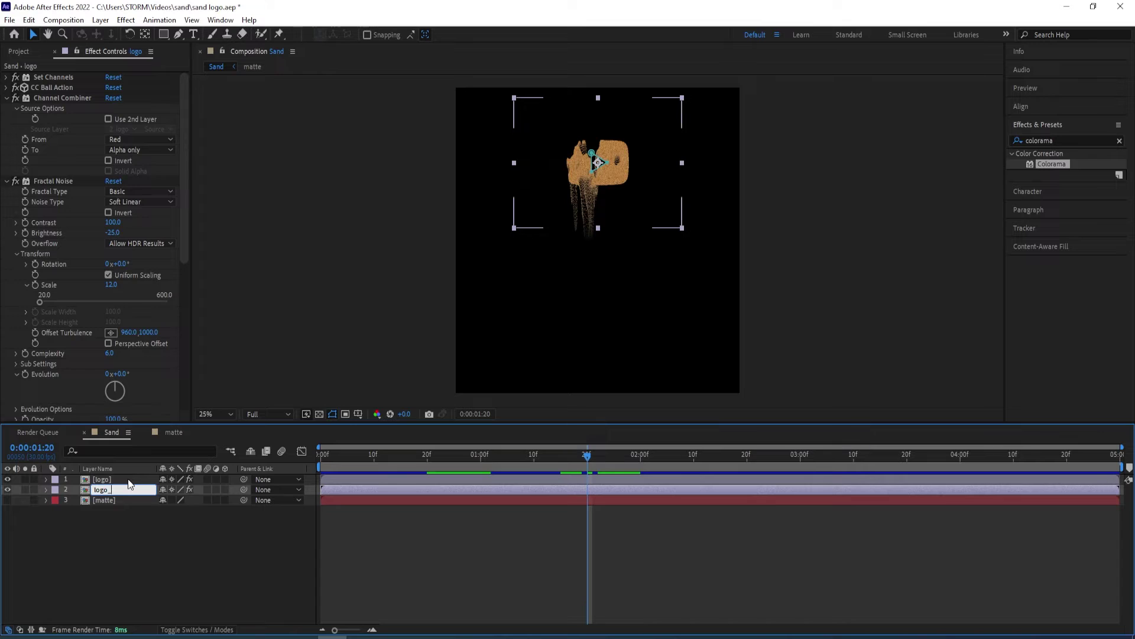
type("small sand")
key("Return")
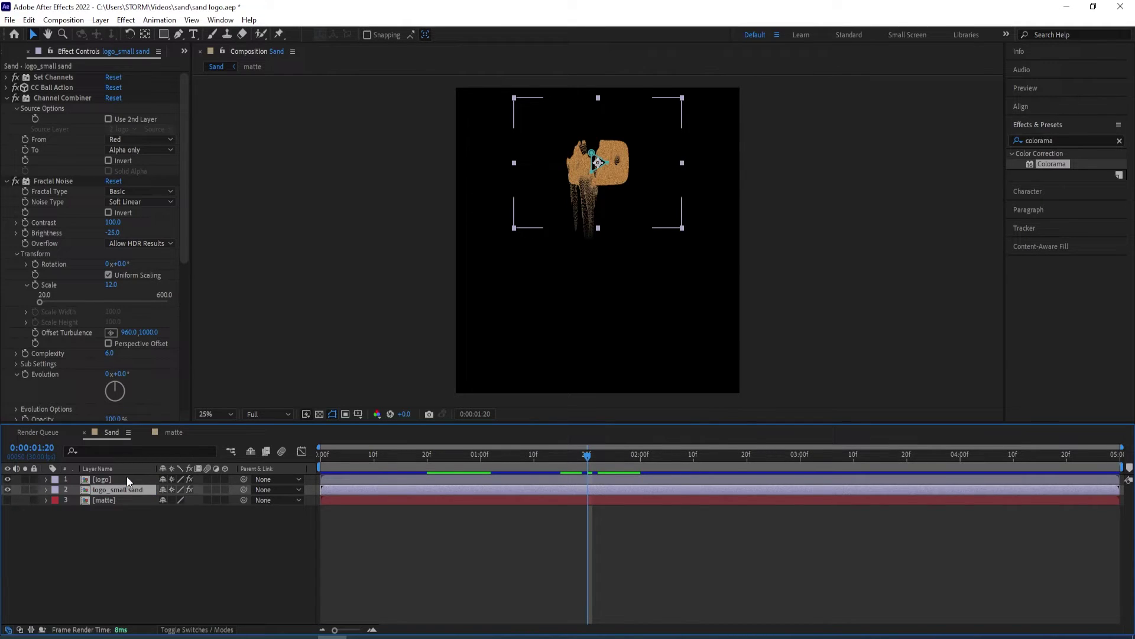
- Rename the top copy 'logo_big sand' and solo it
left_click(126, 478)
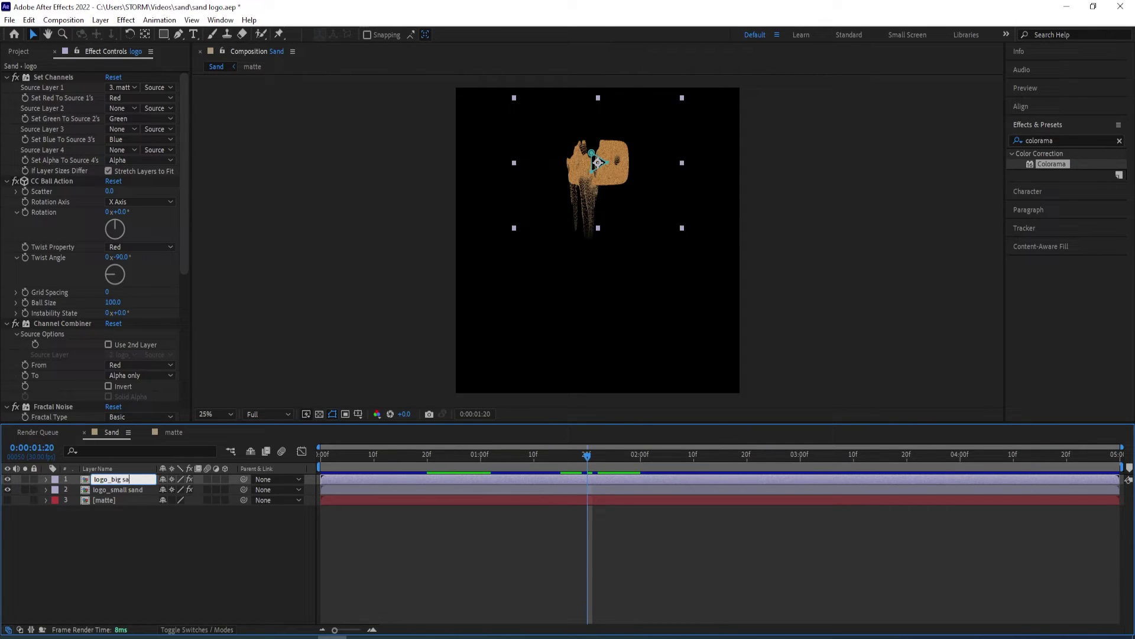
type("_big sand")
key("Return")
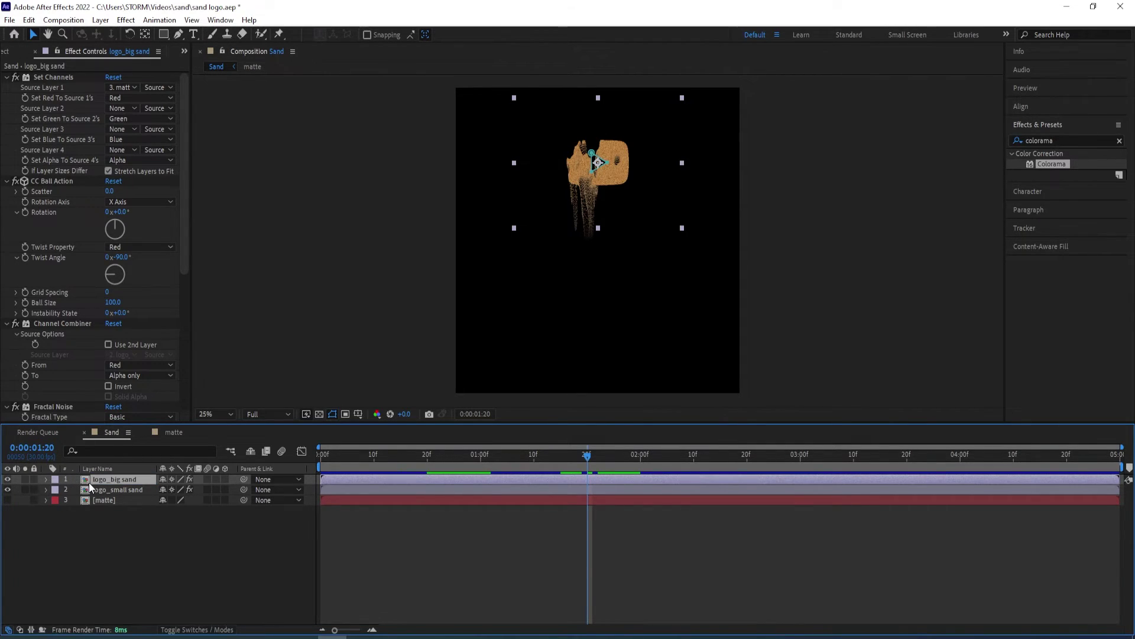
left_click(25, 479)
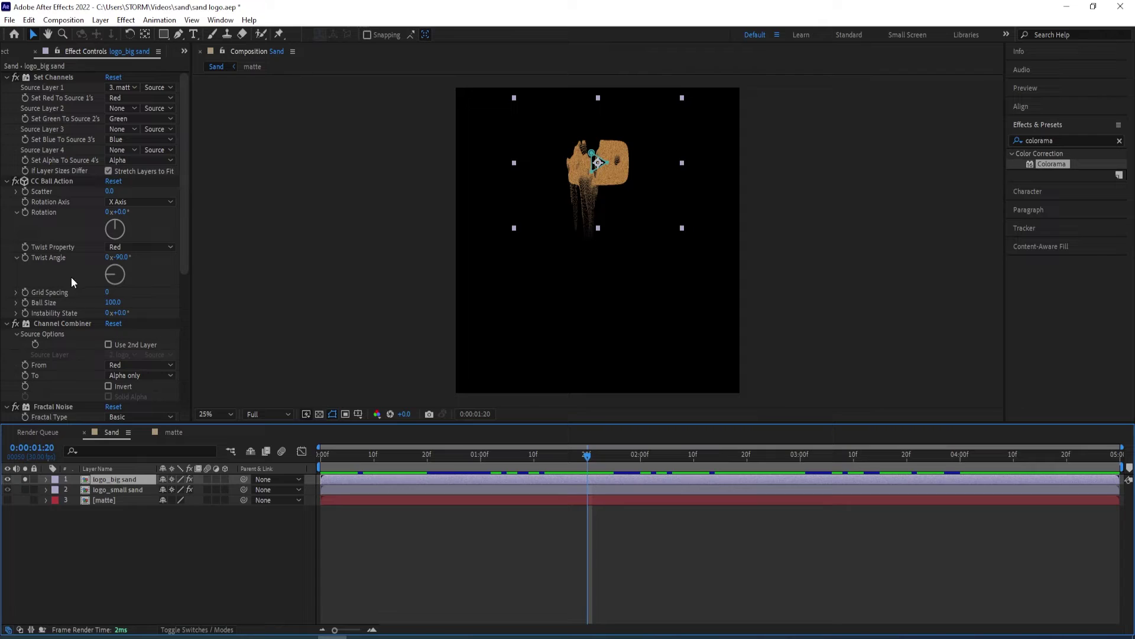
- Set logo_big sand's CC Ball Action Scatter to 1.0 and Grid Spacing to 1
scroll(572, 154, "up", 2)
left_click_drag(572, 183, 589, 235)
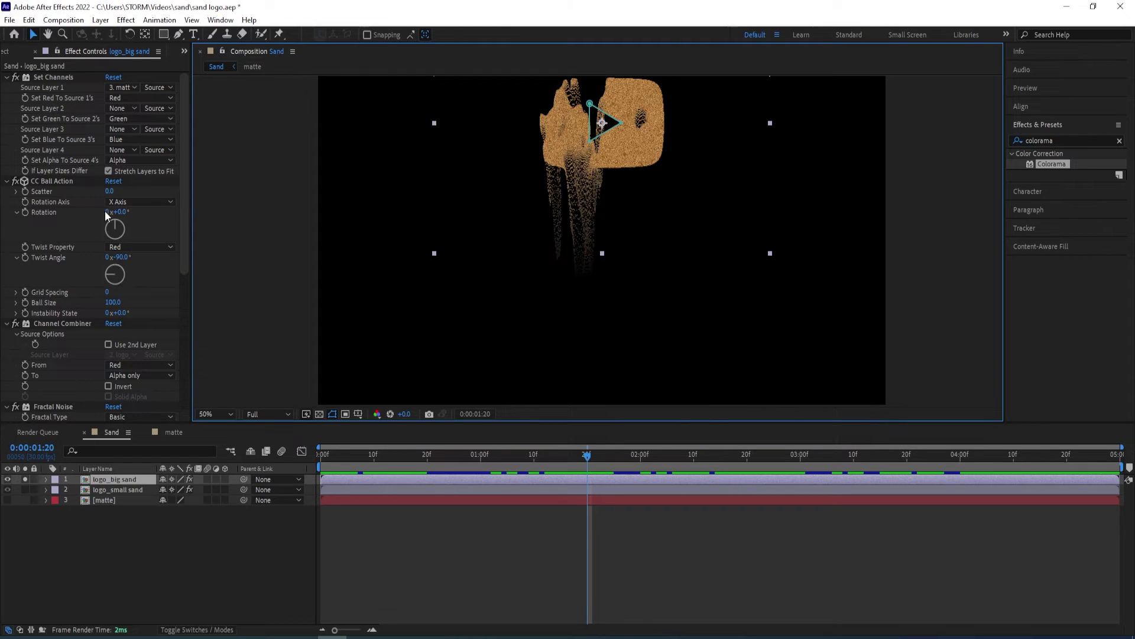
left_click(115, 190)
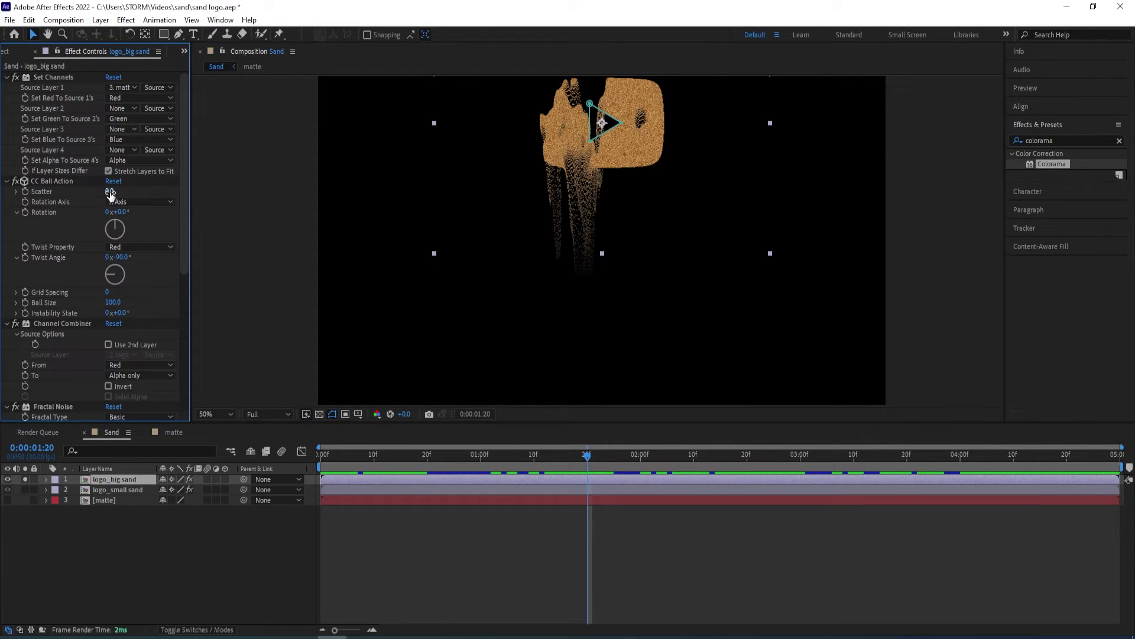
left_click(110, 192)
type("1")
key("Return")
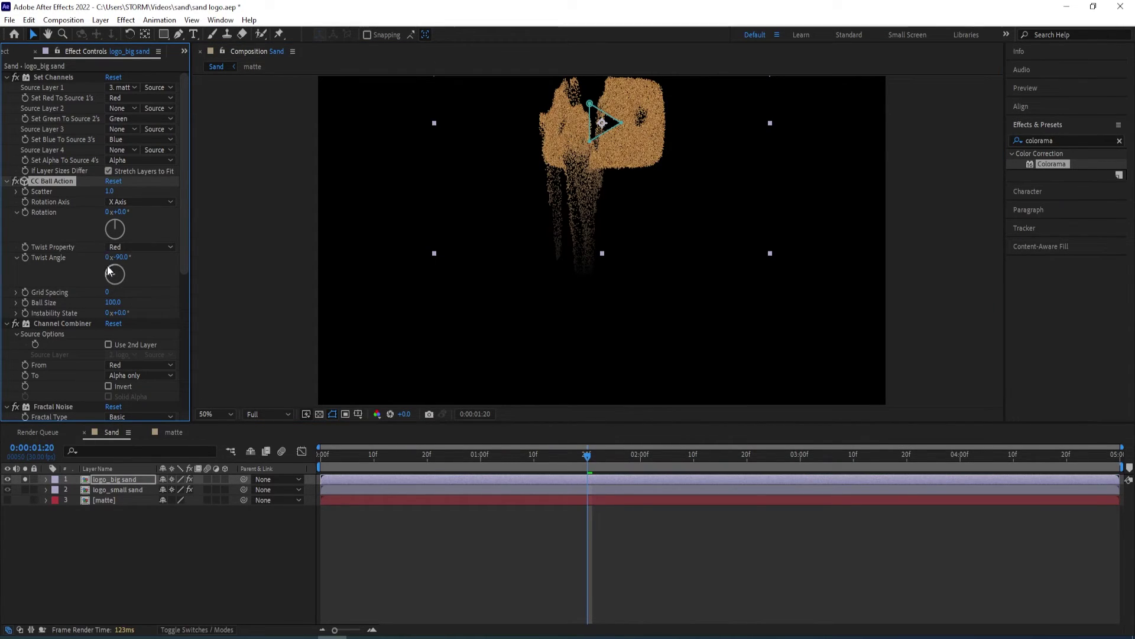
left_click(107, 292)
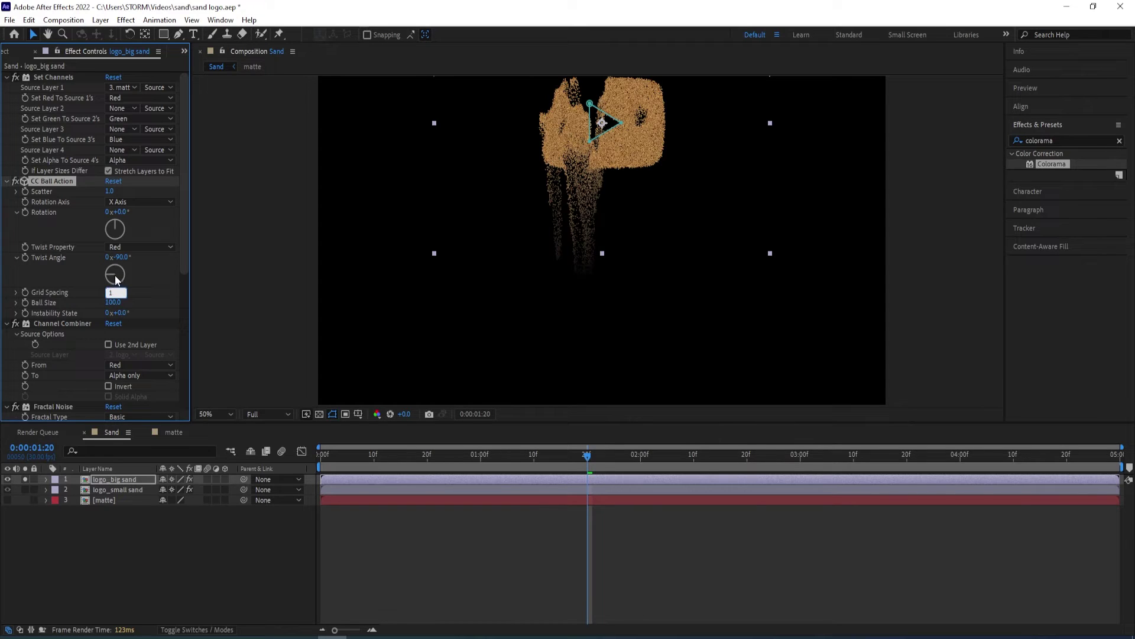
key("Return")
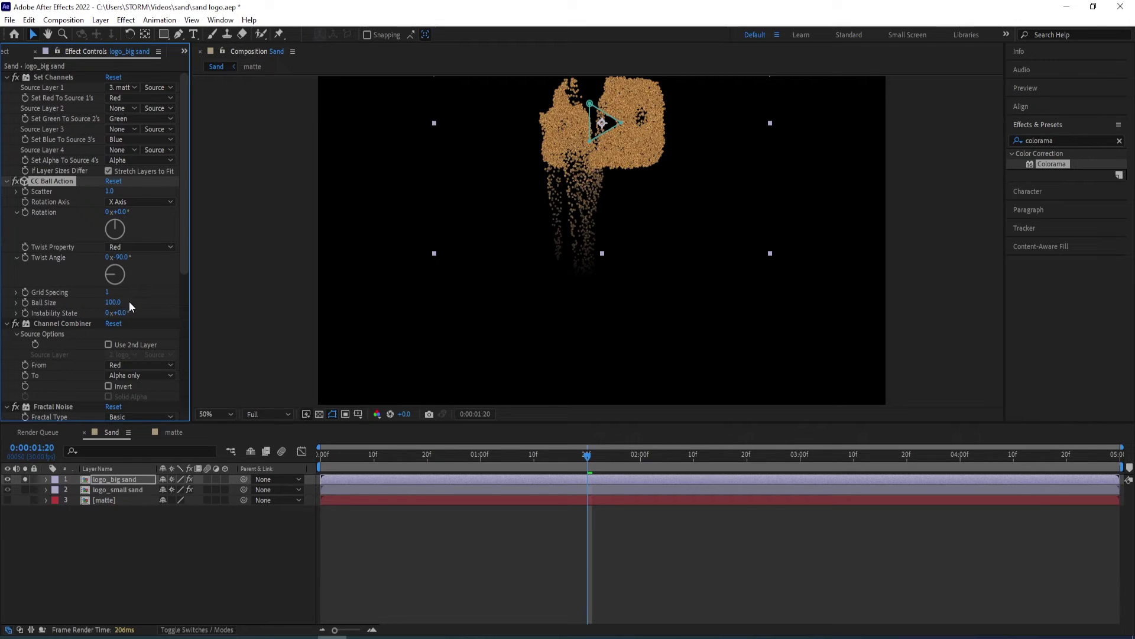
- Set Ball Size to 24, unsolo the top layer, and scrub through the crumble
left_click_drag(114, 303, 114, 310)
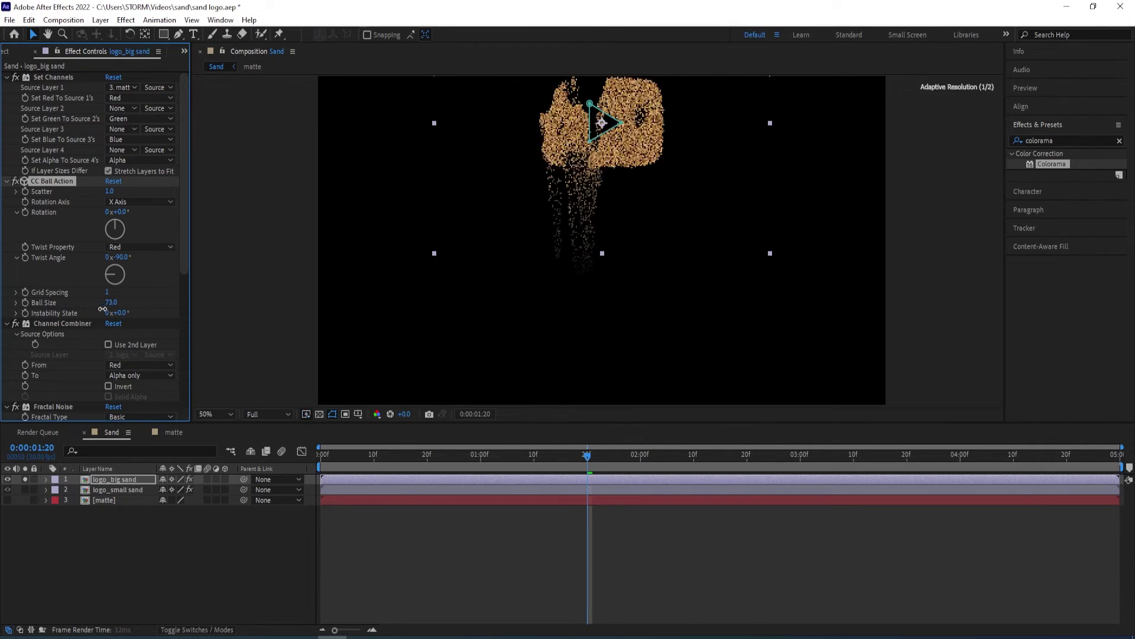
left_click(112, 303)
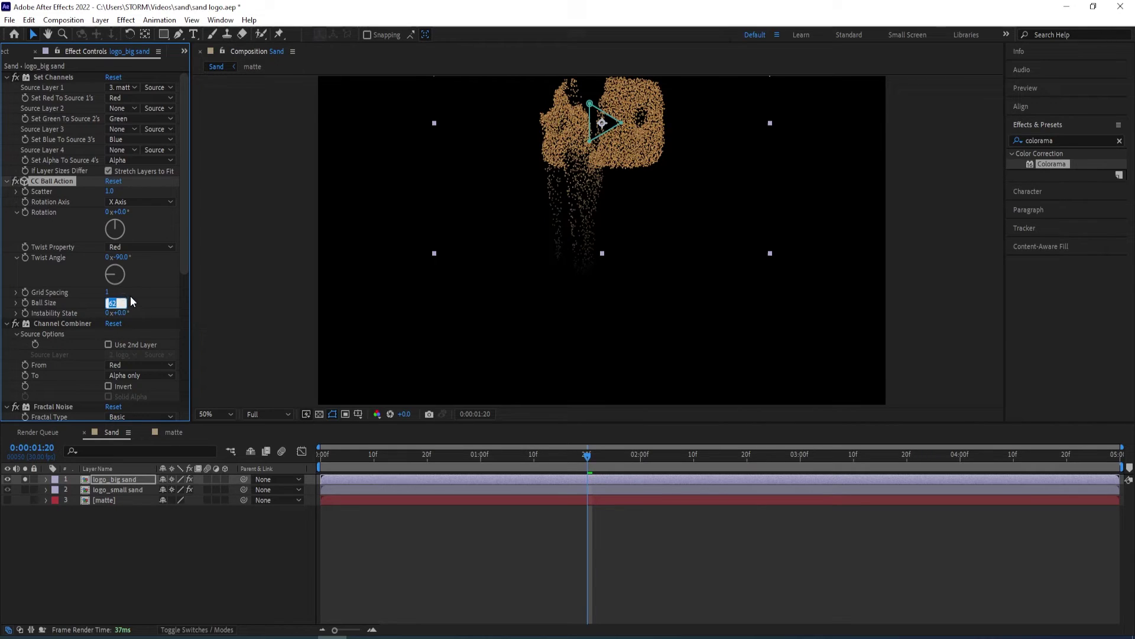
type("24")
key("Return")
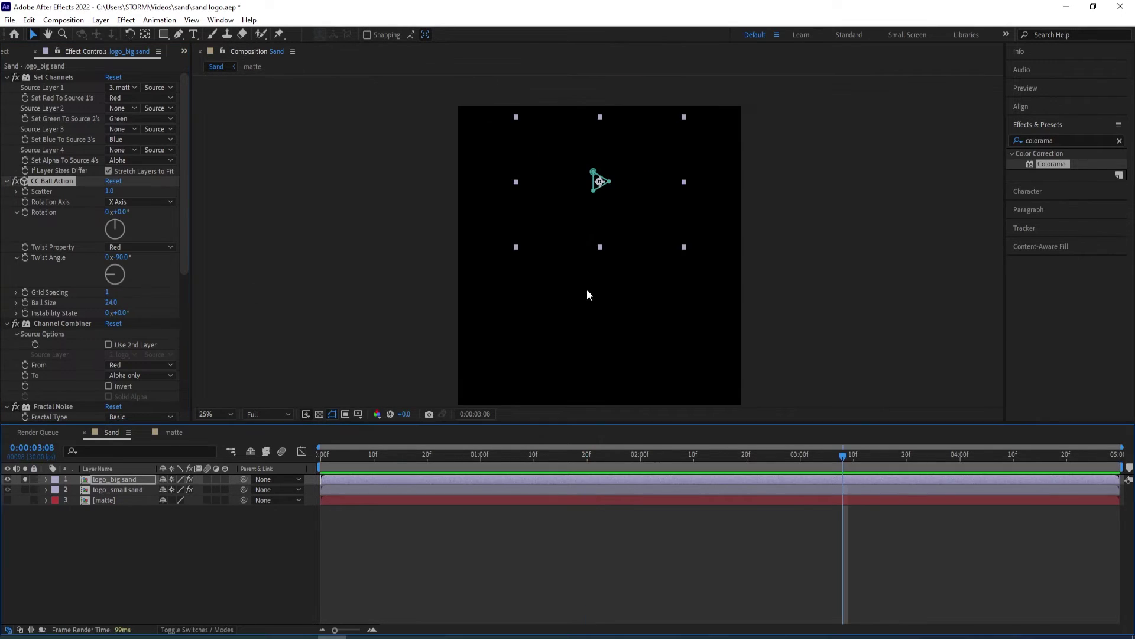
left_click_drag(844, 455, 631, 454)
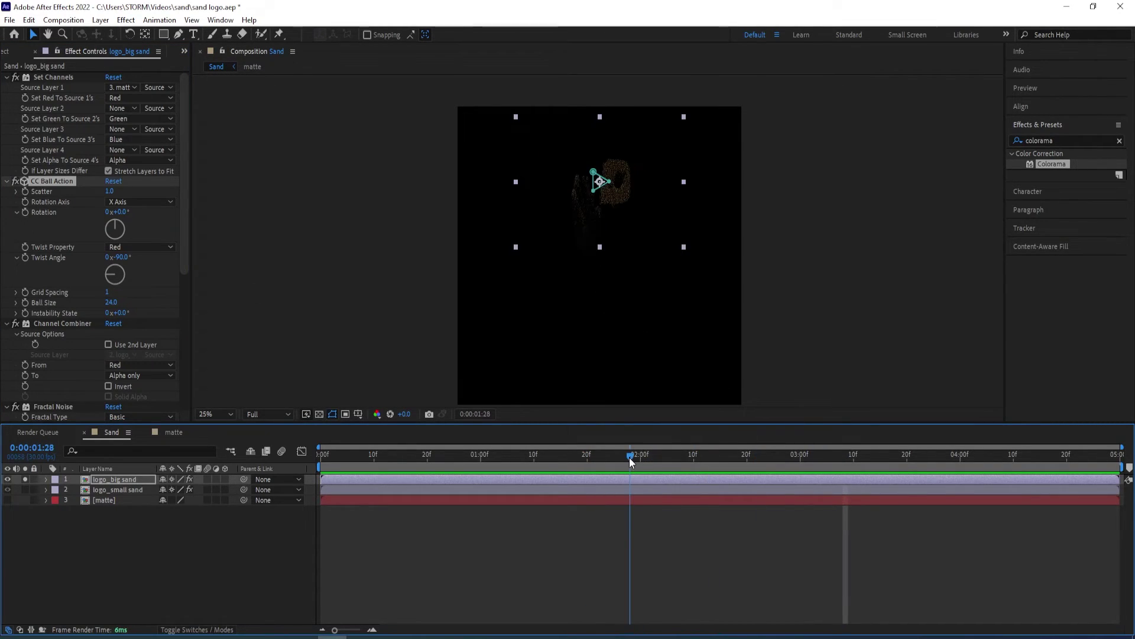
left_click(24, 479)
left_click_drag(627, 460, 497, 458)
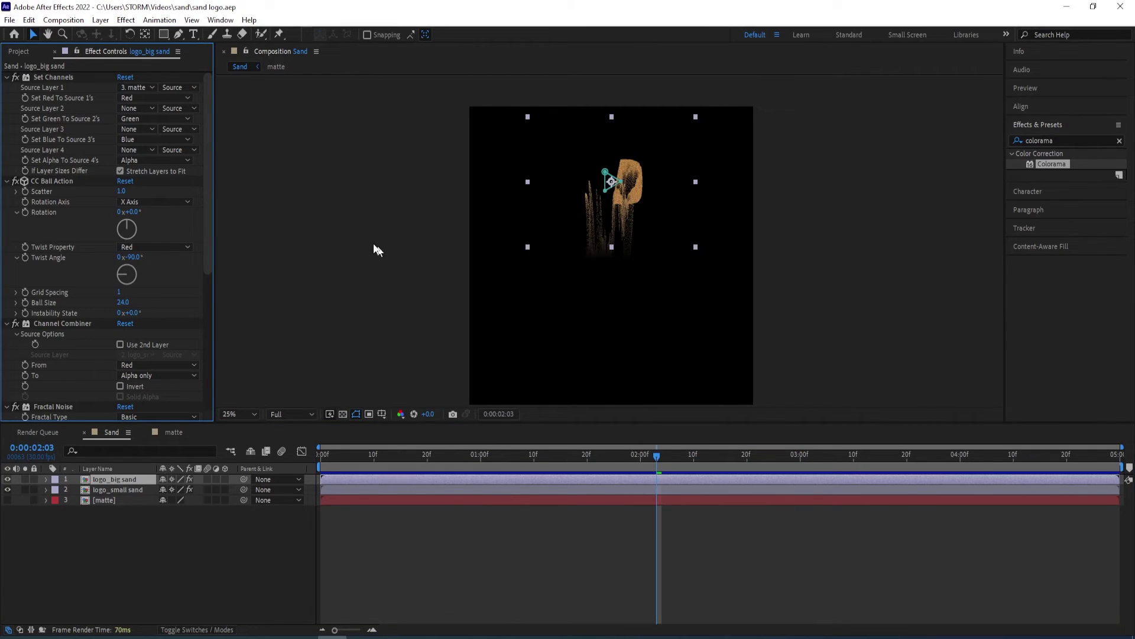
- Create a new 1920x1080 composition named 'main' from the Project panel
left_click(19, 52)
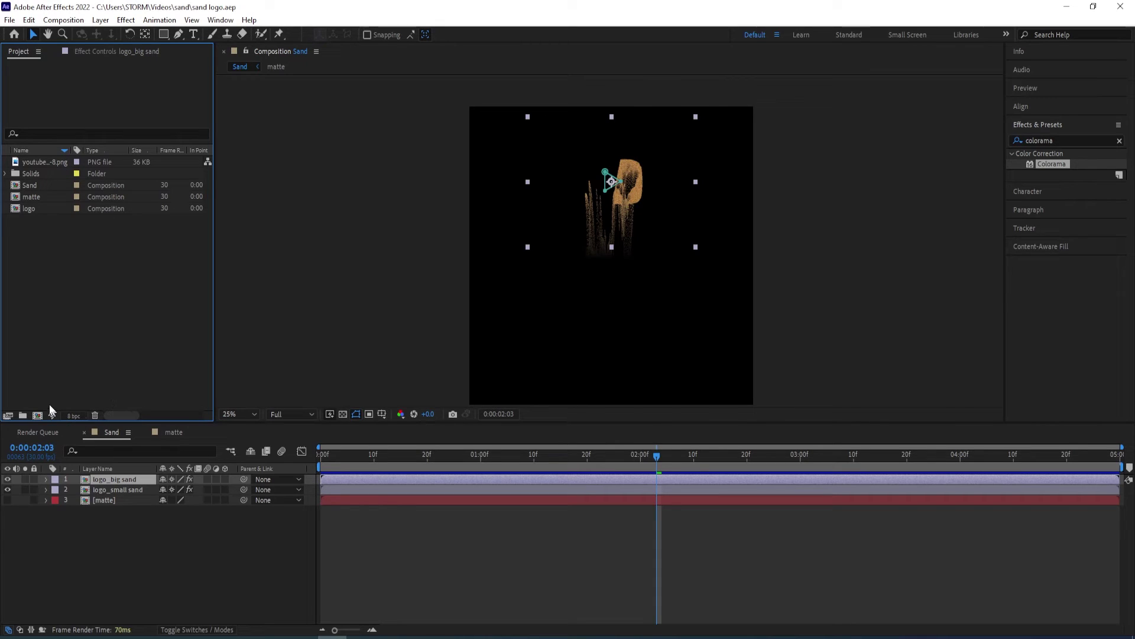
left_click(38, 415)
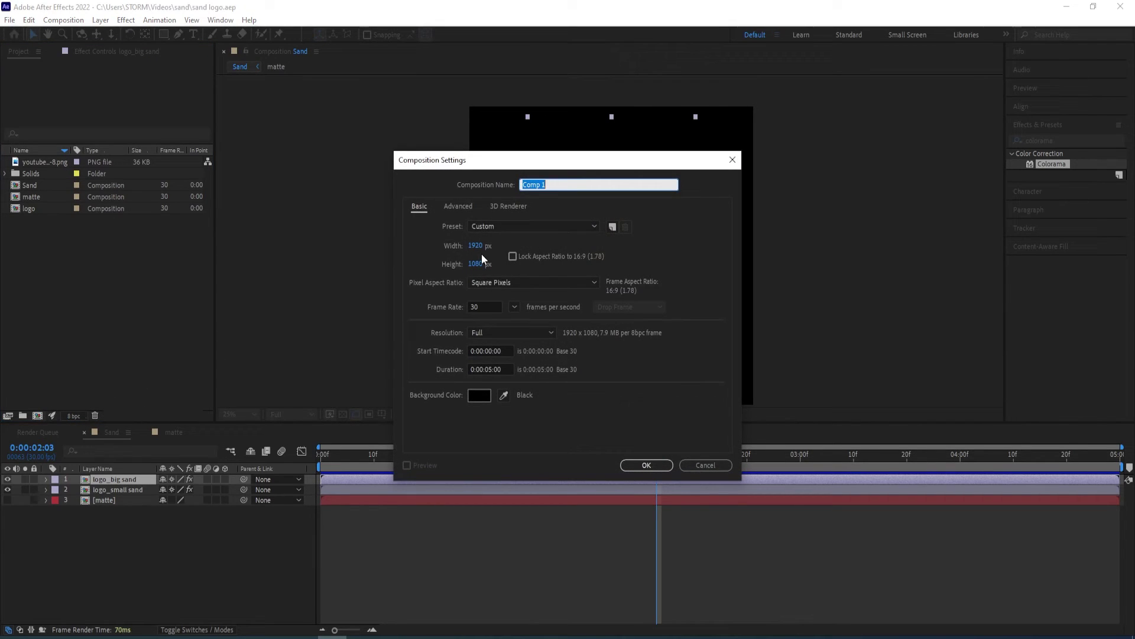
type("main")
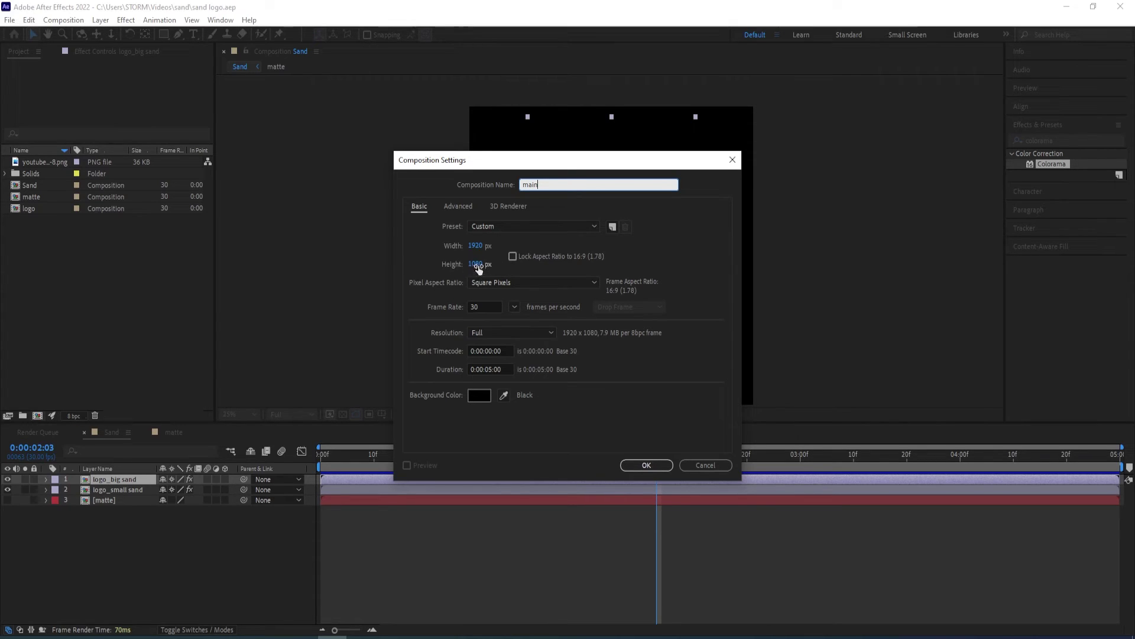
left_click(645, 466)
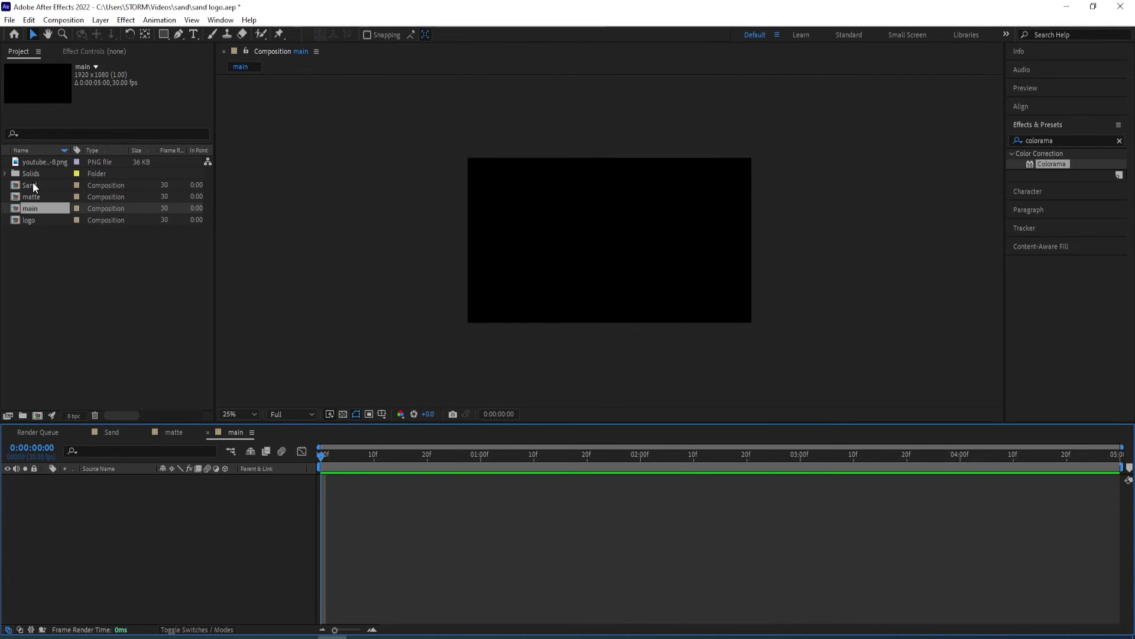
- Add the Sand comp to the main timeline and centre the logo in the frame
left_click_drag(33, 183, 83, 384)
left_click_drag(86, 513, 86, 513)
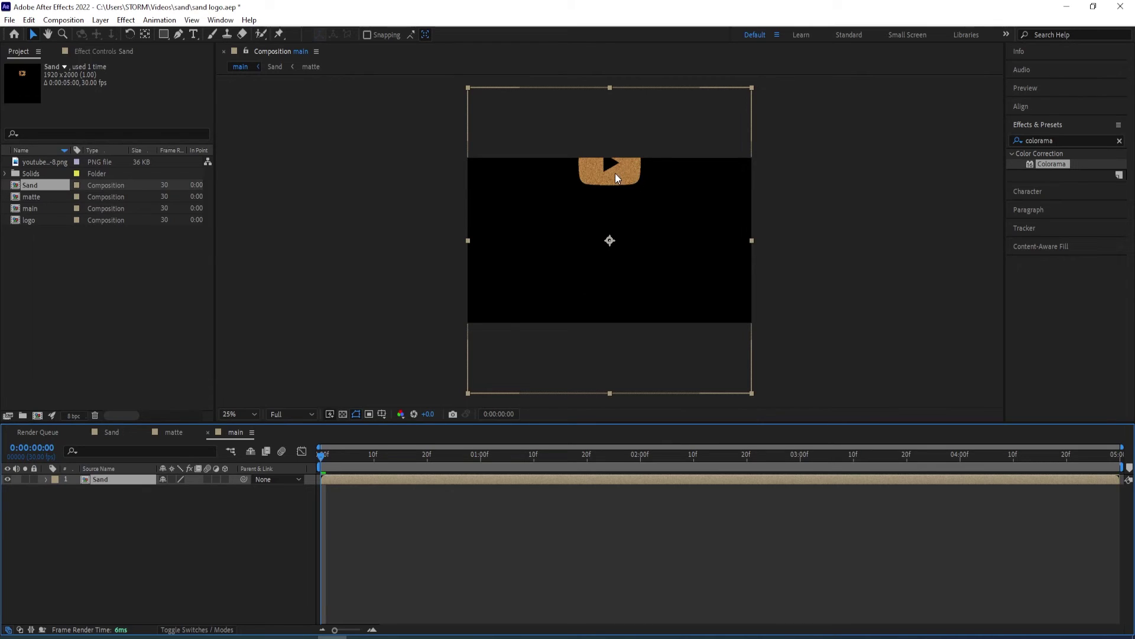
left_click_drag(615, 173, 615, 250)
key("Return")
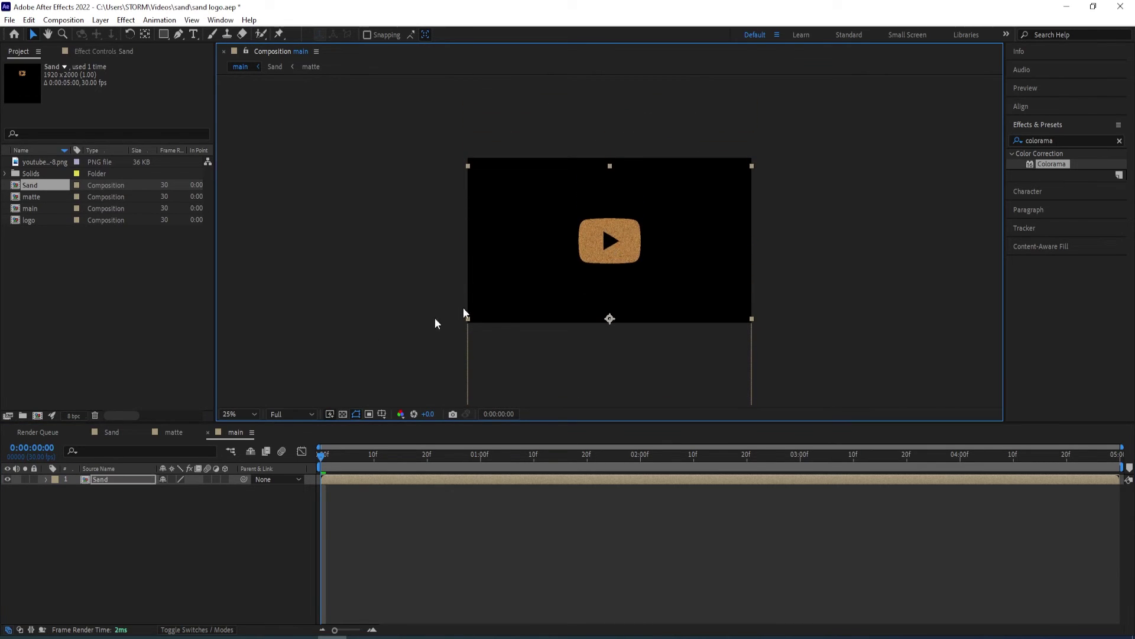
left_click(104, 485)
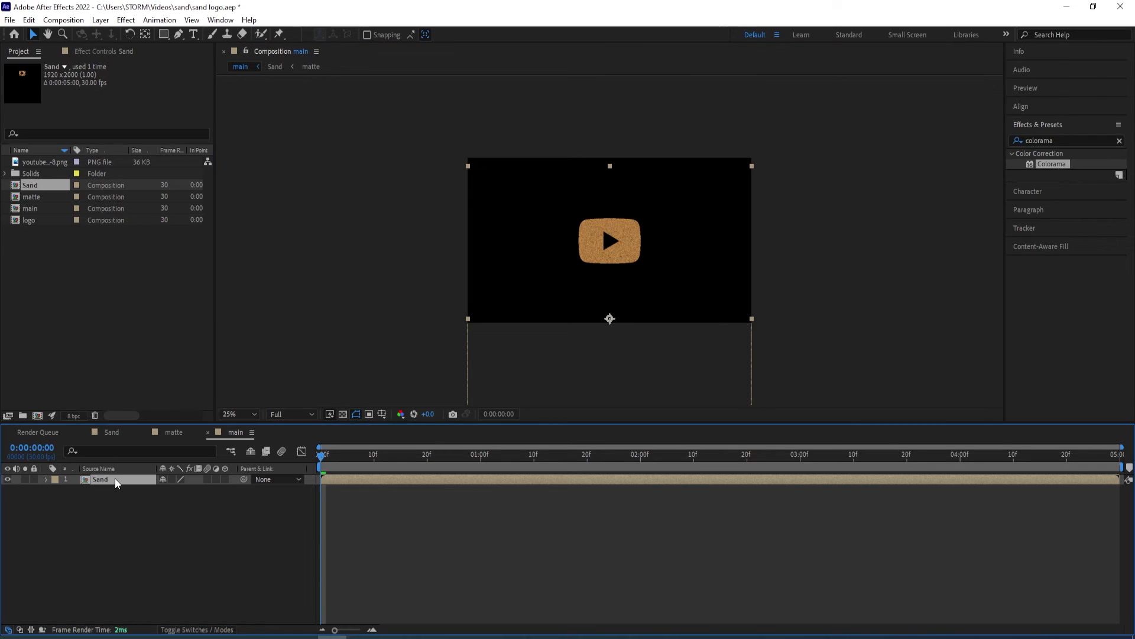
- Duplicate the Sand layer and start the copy a few frames later
key("ctrl+d")
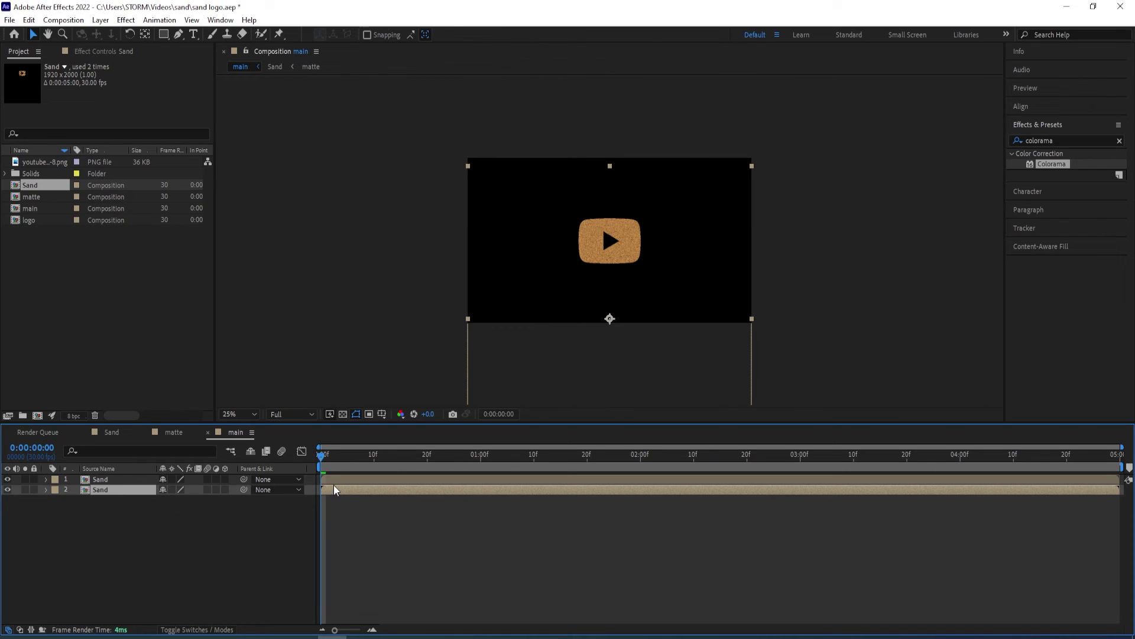
left_click_drag(340, 491, 355, 494)
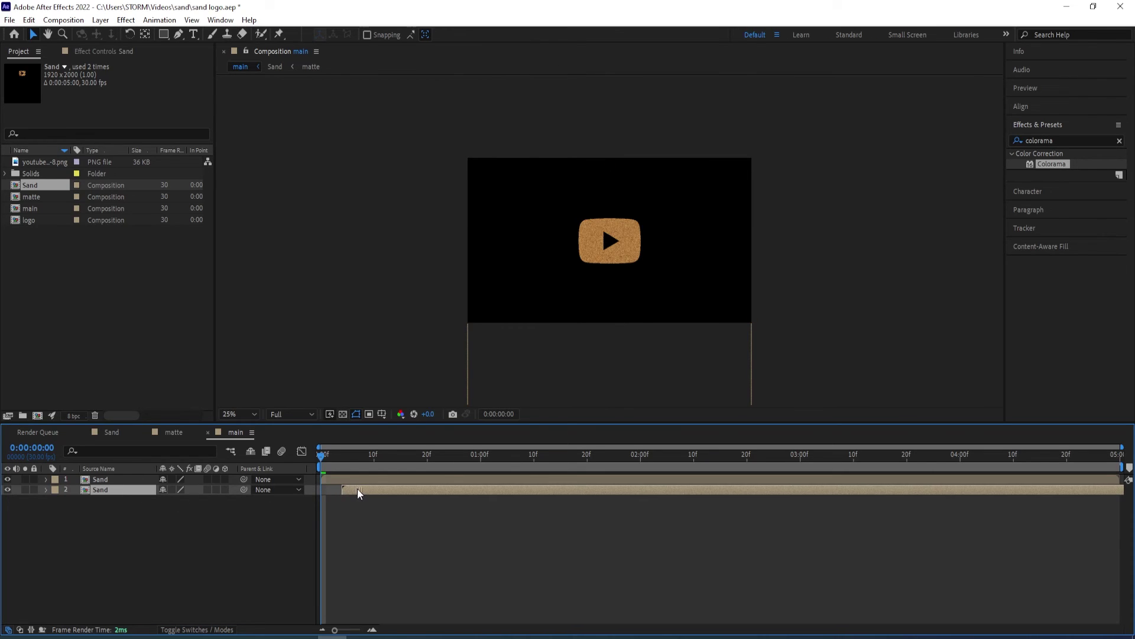
left_click_drag(321, 456, 593, 461)
- Apply a Curves effect to the lower Sand layer and bend its RGB midpoint upward to brighten it
left_click(1041, 141)
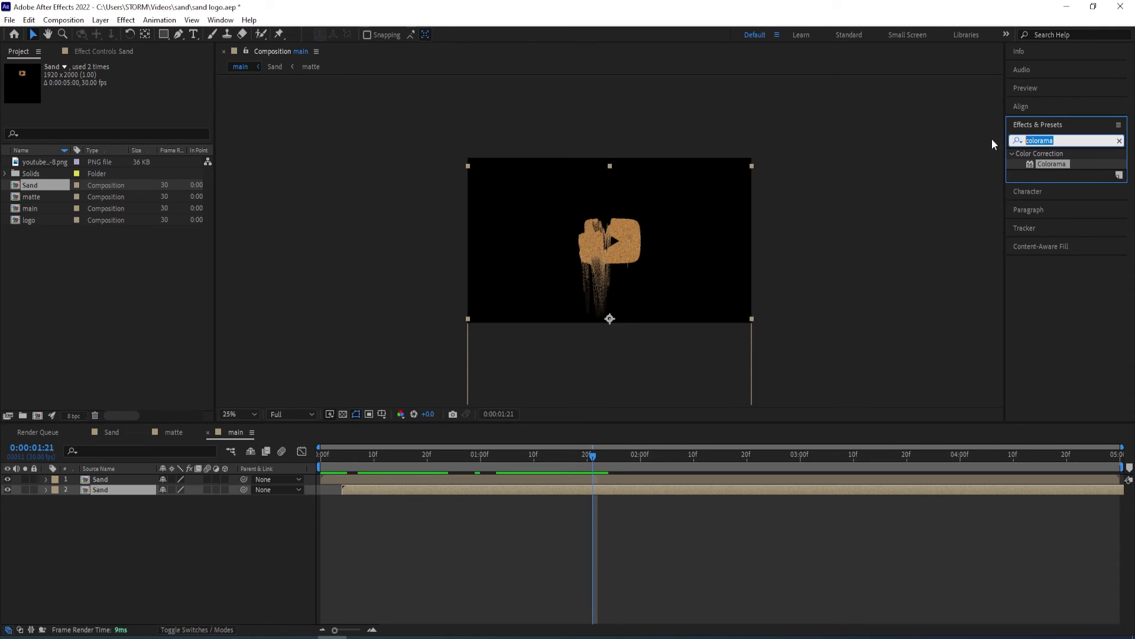
type("curves")
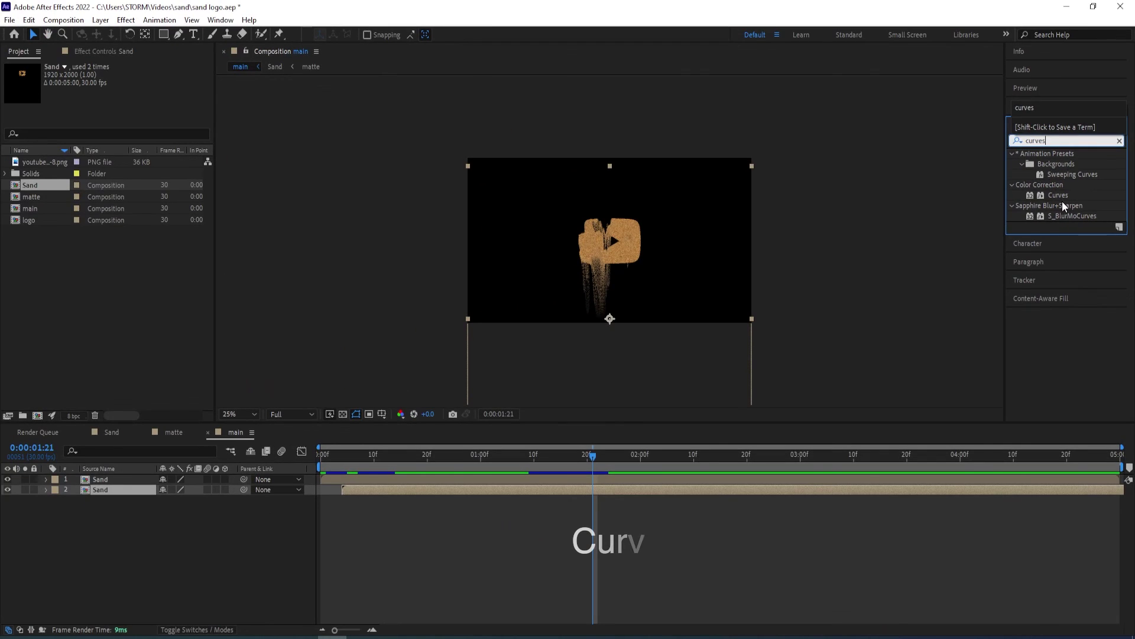
double_click(1058, 194)
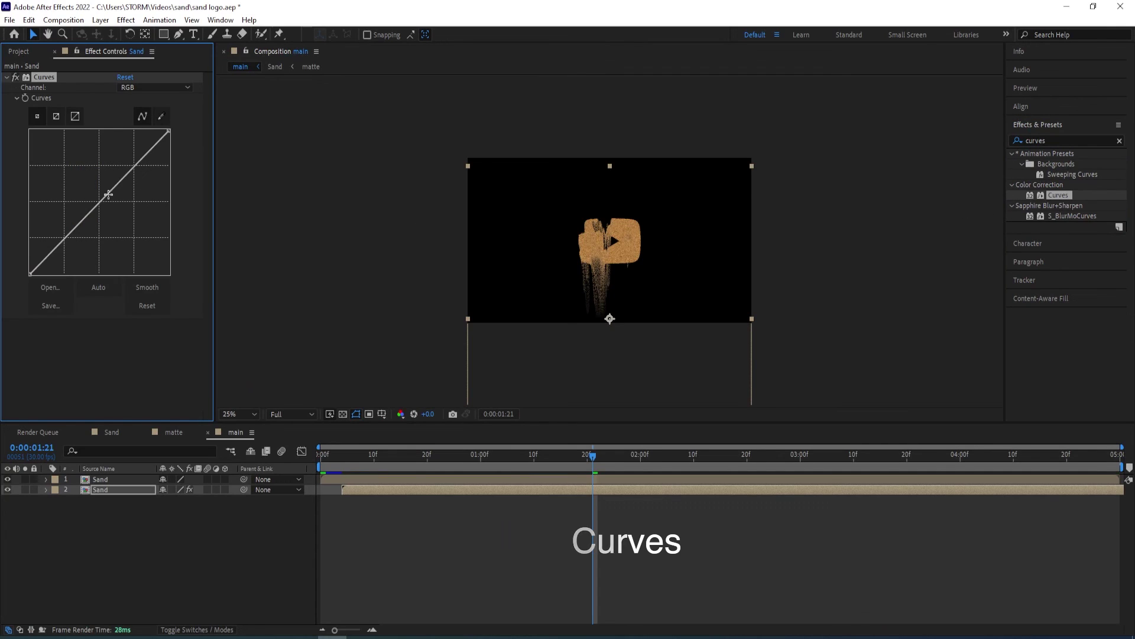
left_click_drag(113, 188, 106, 168)
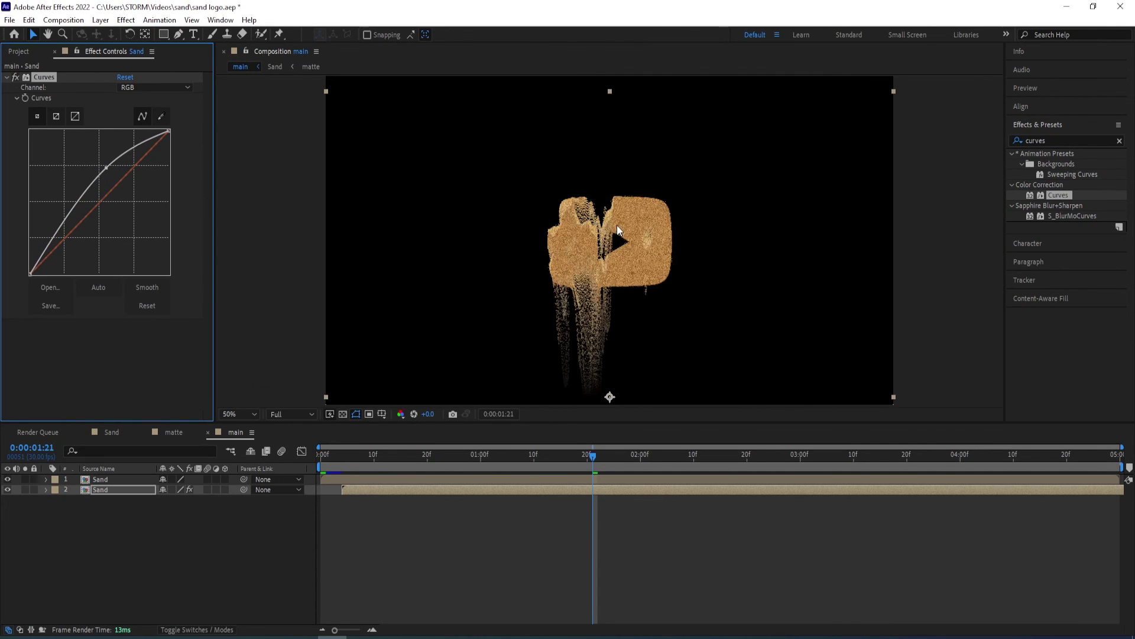
scroll(613, 233, "up", 2)
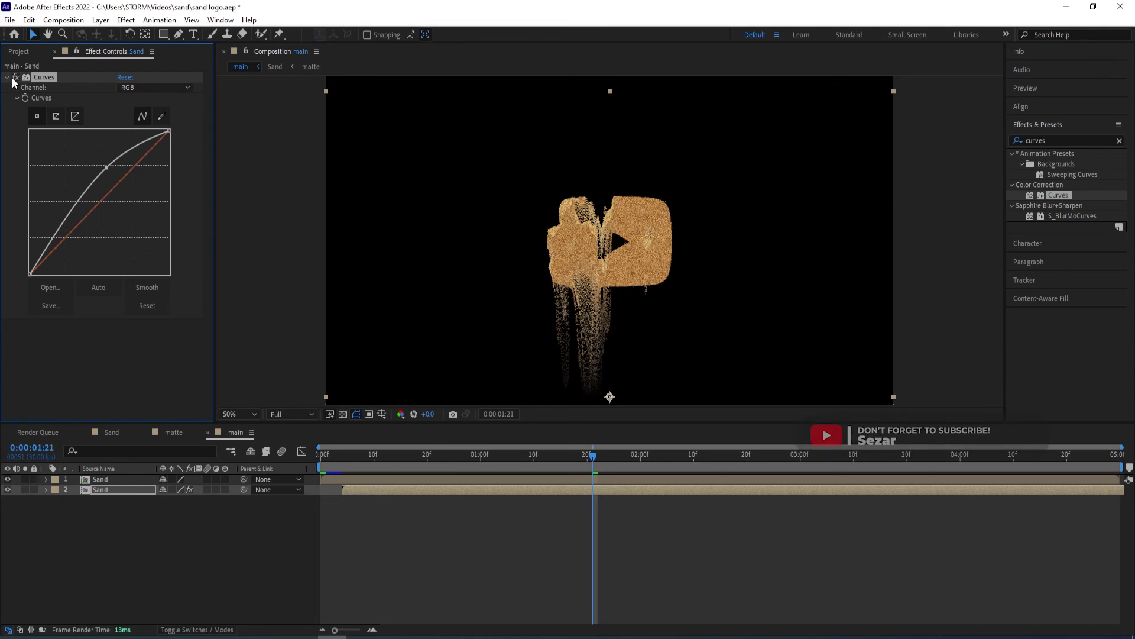